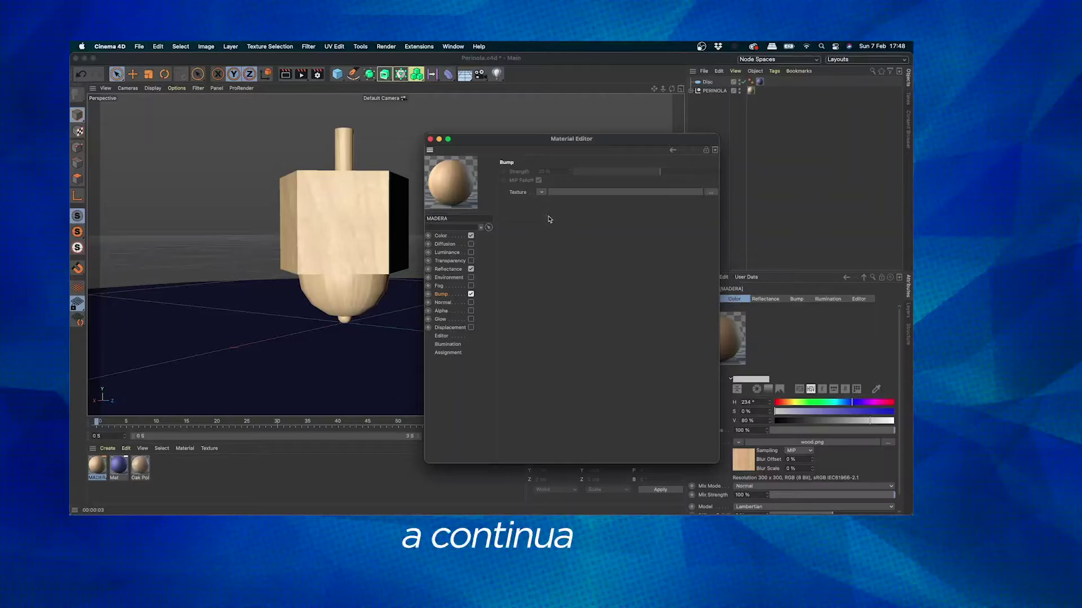
- Use the Wood shader as MADERA's bump texture and set a small bump strength near zero
{"action": "left_click", "coordinate": [540, 193]}
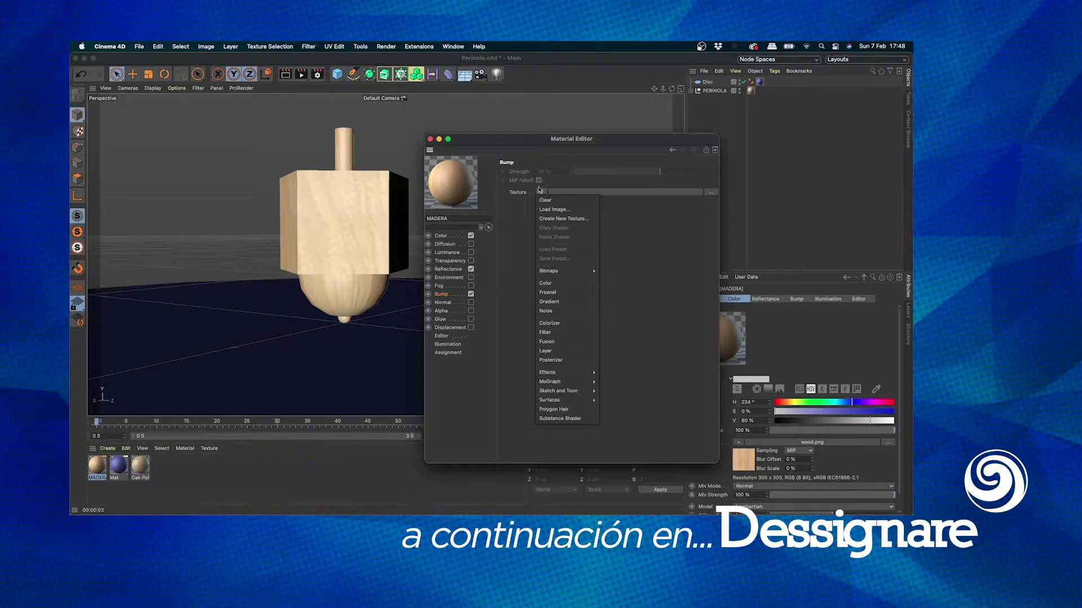
{"action": "mouse_move", "coordinate": [558, 400]}
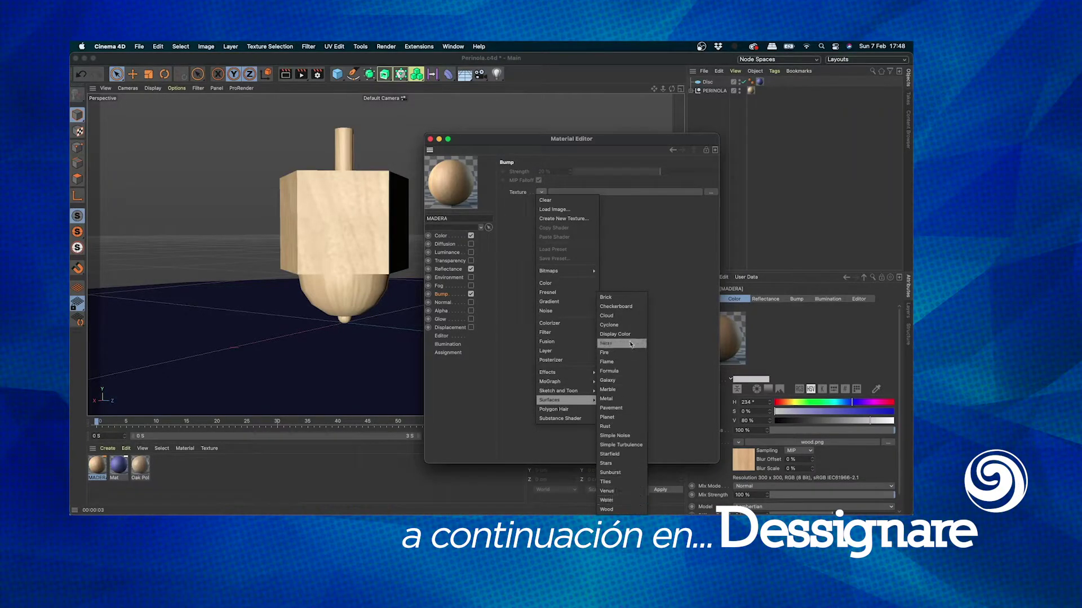
{"action": "left_click", "coordinate": [614, 510]}
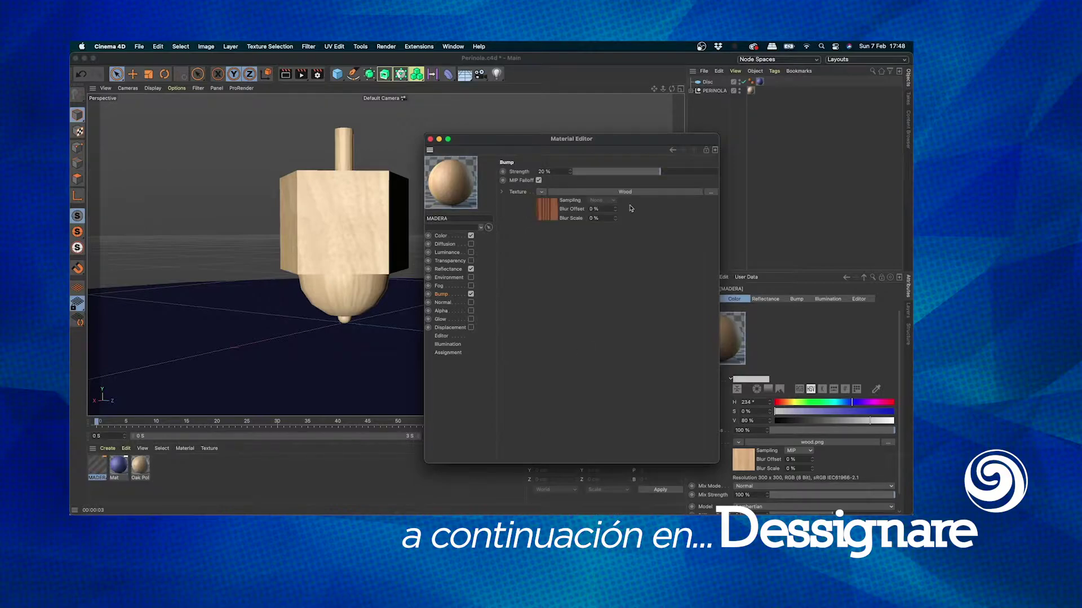
{"action": "left_click_drag", "start_coordinate": [662, 172], "coordinate": [693, 175]}
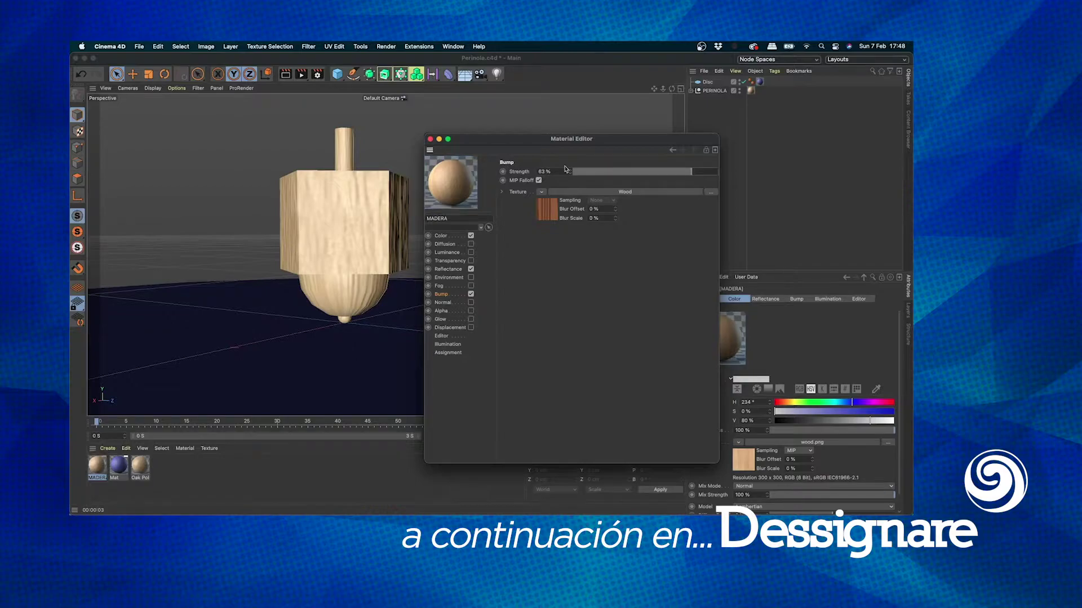
{"action": "mouse_move", "coordinate": [692, 172]}
{"action": "left_mouse_down"}
{"action": "mouse_move", "coordinate": [571, 174]}
{"action": "mouse_move", "coordinate": [659, 171]}
{"action": "left_mouse_up"}
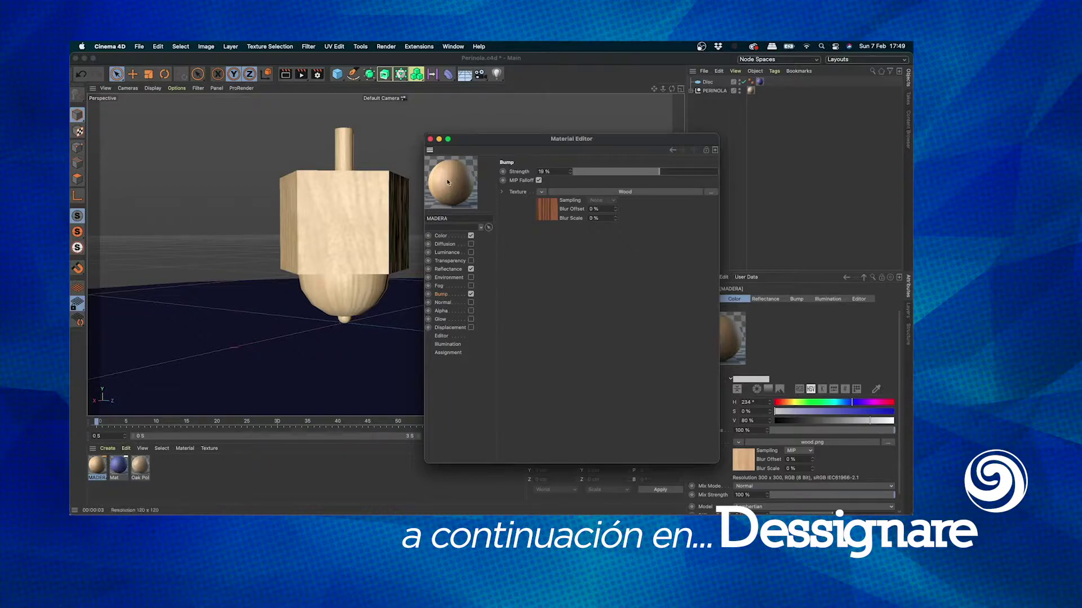
{"action": "mouse_move", "coordinate": [659, 172]}
{"action": "left_mouse_down"}
{"action": "mouse_move", "coordinate": [685, 174]}
{"action": "mouse_move", "coordinate": [628, 174]}
{"action": "left_mouse_up"}
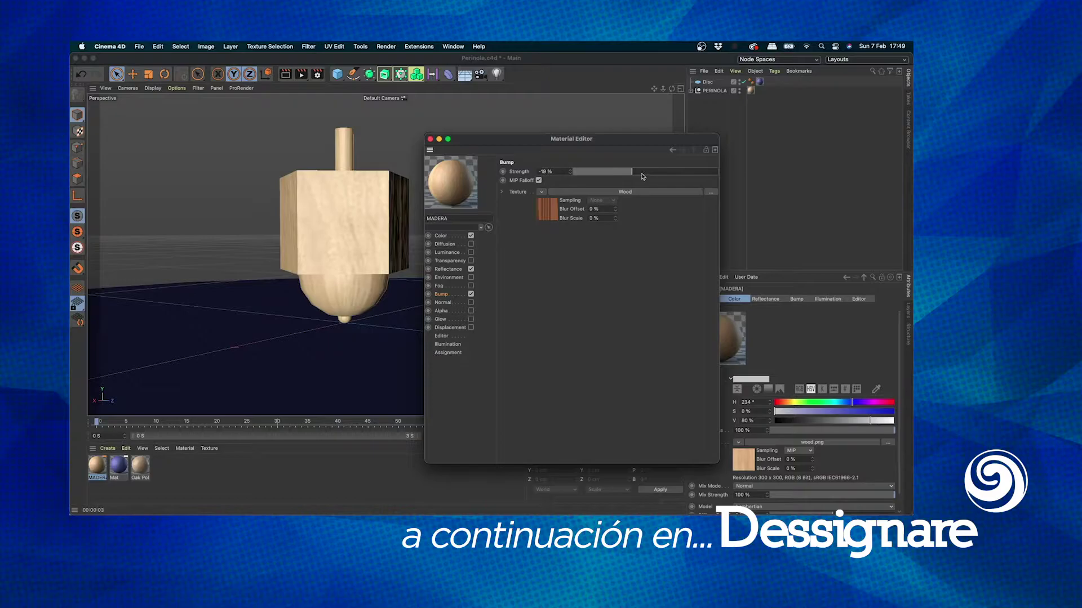
{"action": "left_click", "coordinate": [641, 174]}
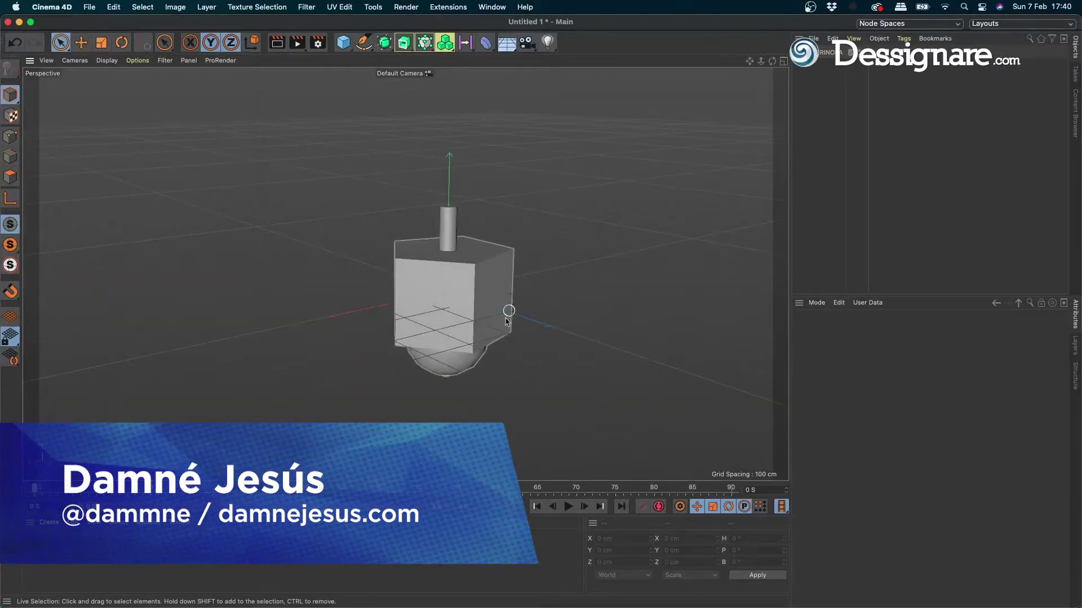
- Select the bottom sphere, then set the PERINOLA group's editor visibility to hidden
{"action": "left_click", "coordinate": [443, 367]}
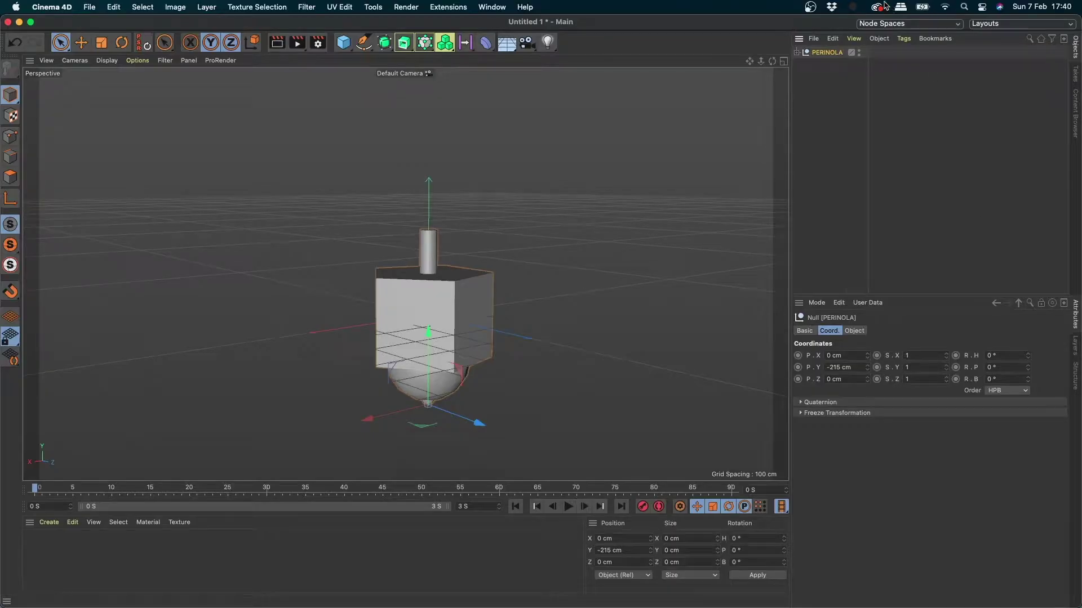
{"action": "left_click", "coordinate": [858, 51]}
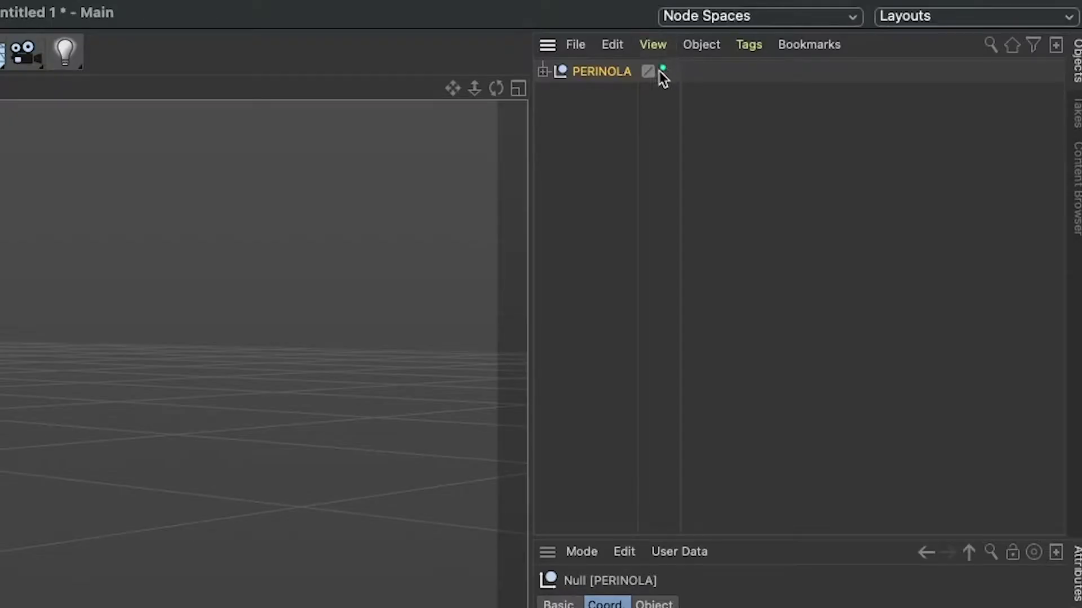
{"action": "left_click", "coordinate": [662, 68]}
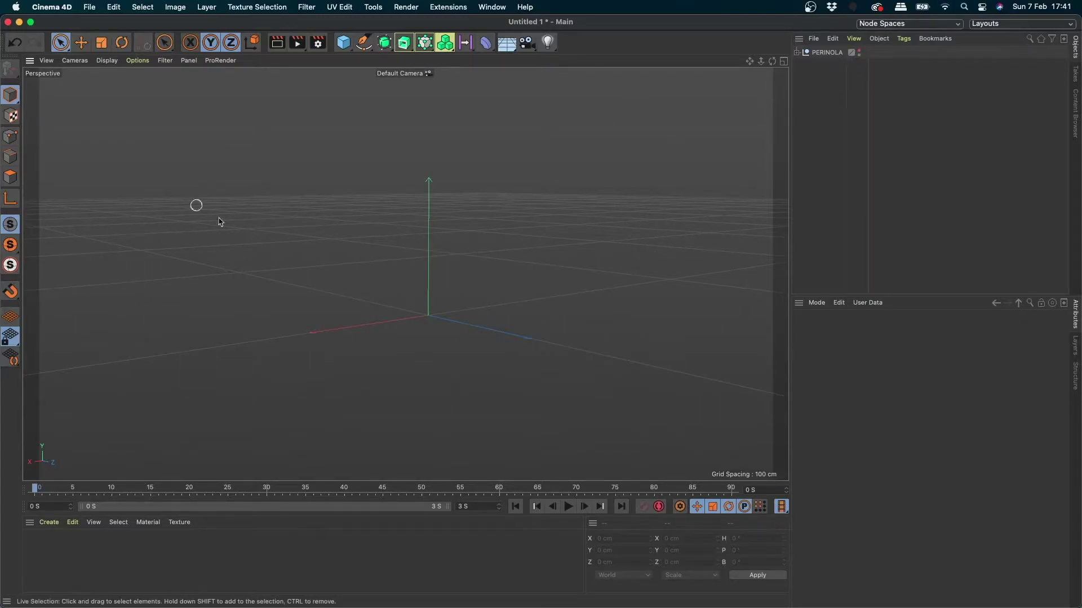
- Add a Disc primitive and set its outer radius to 1200 cm
{"action": "left_click", "coordinate": [345, 45]}
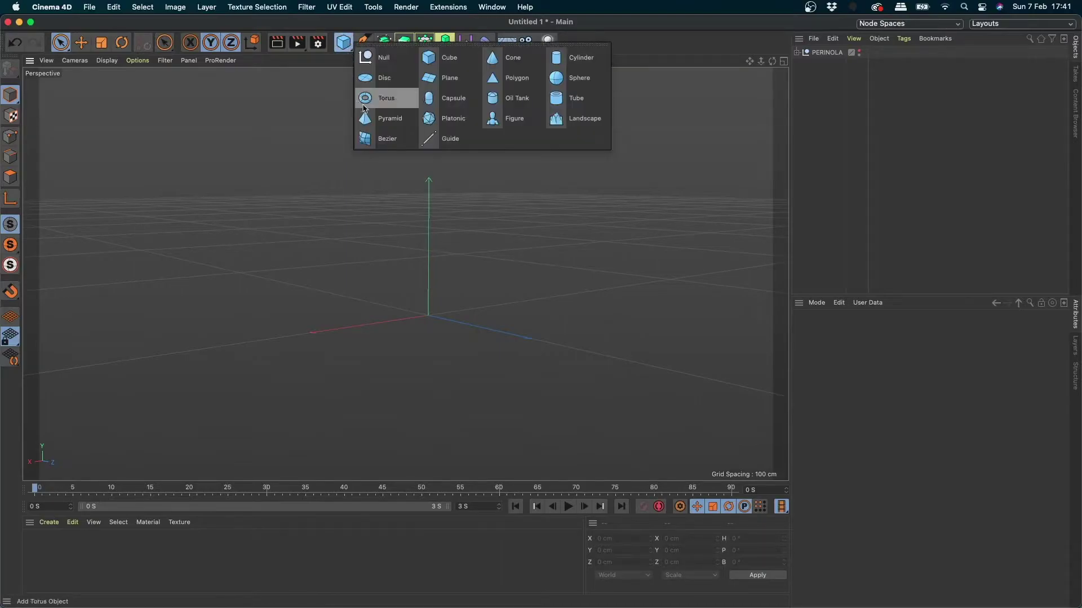
{"action": "left_click", "coordinate": [394, 78]}
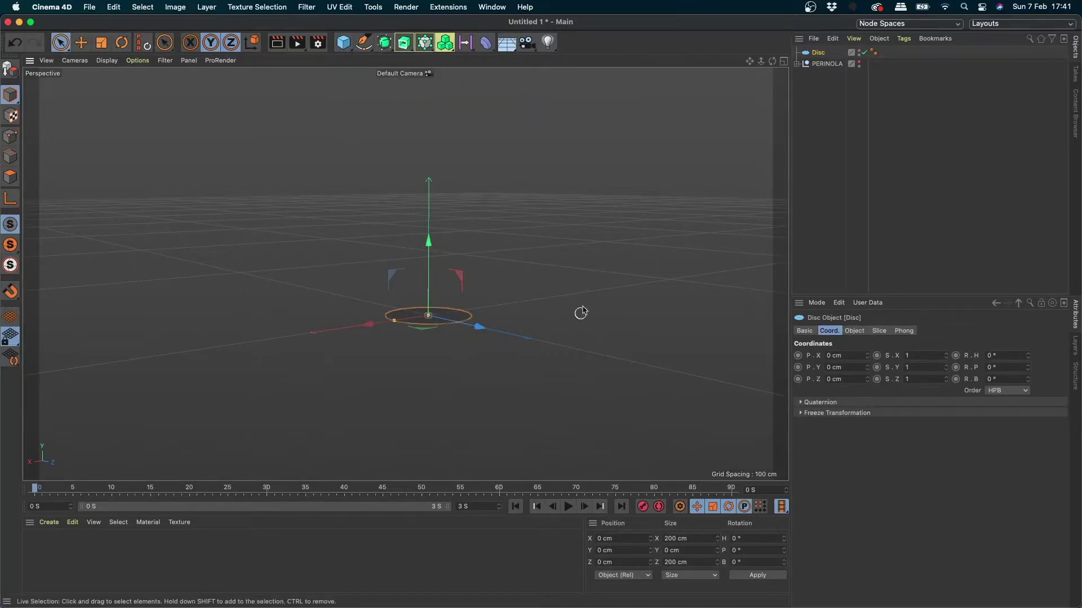
{"action": "left_click", "coordinate": [855, 332]}
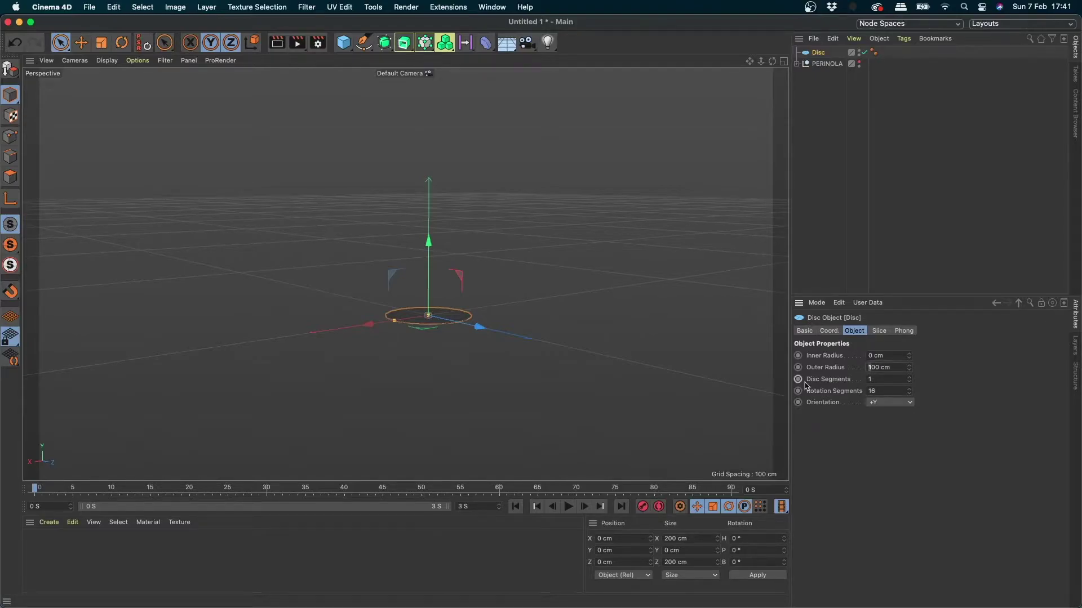
{"action": "type", "text": "6"}
{"action": "key", "text": "Return"}
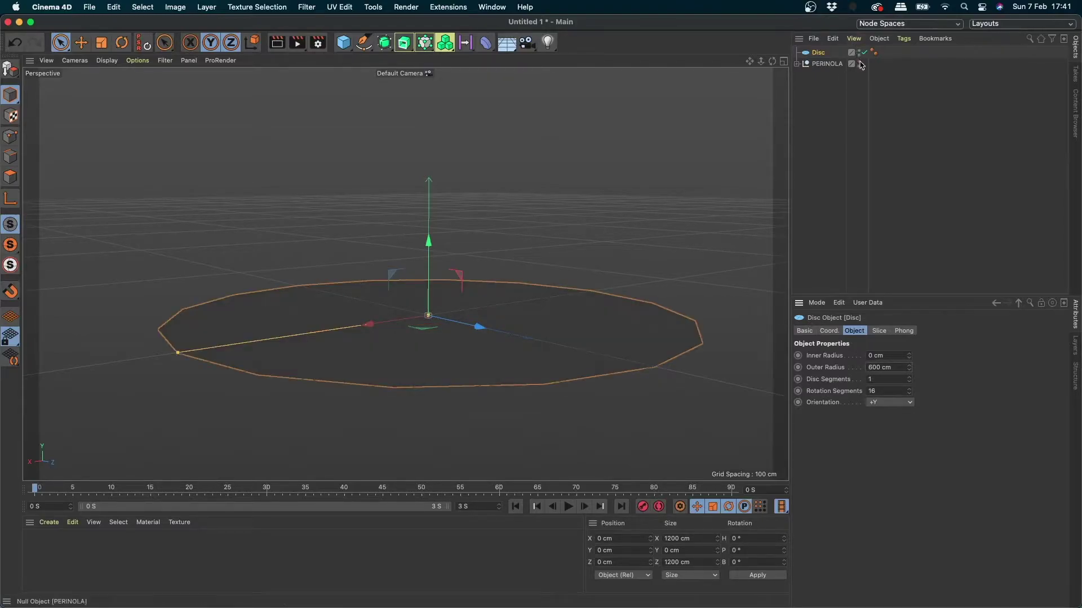
{"action": "left_click", "coordinate": [859, 63]}
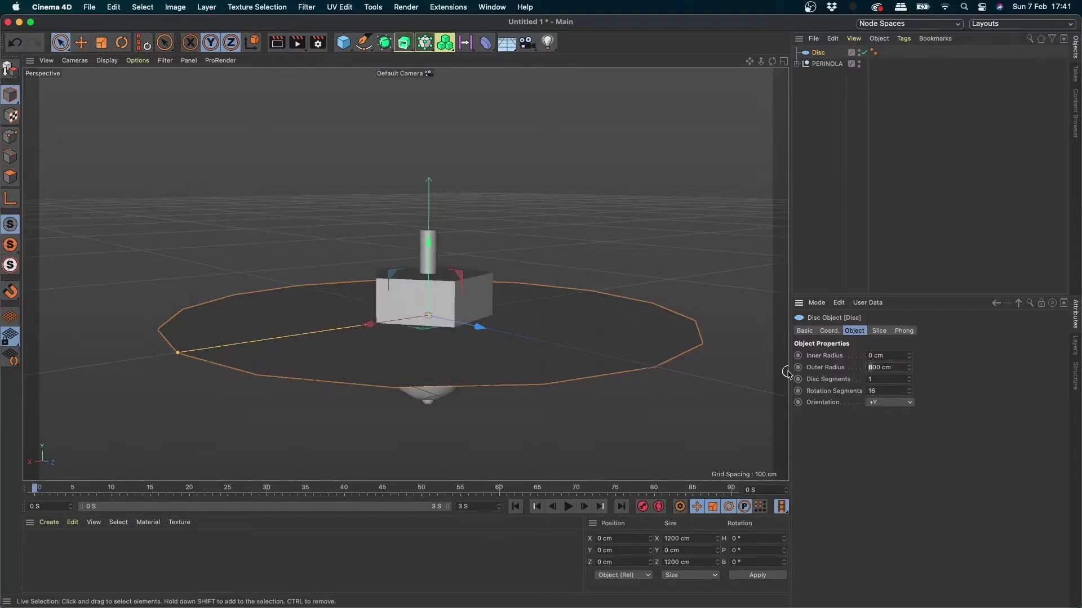
{"action": "type", "text": "1200"}
{"action": "key", "text": "Return"}
- Zoom out and orbit to see the whole disc, keep PERINOLA hidden, and select the Disc
{"action": "scroll", "coordinate": [550, 218], "scroll_direction": "down", "scroll_amount": 3}
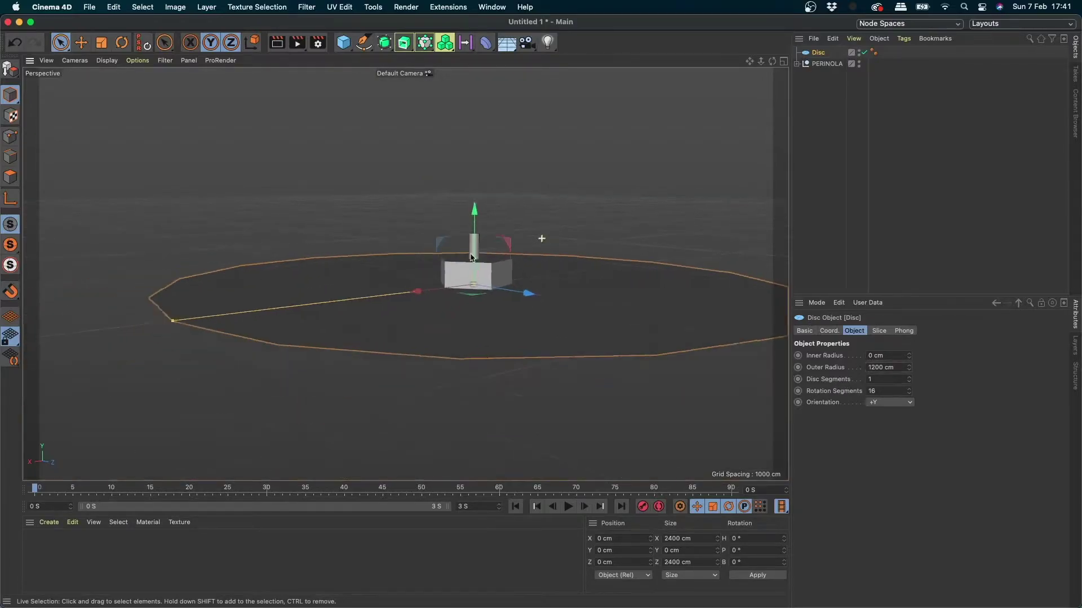
{"action": "mouse_move", "coordinate": [540, 237]}
{"action": "left_mouse_down", "text": "alt"}
{"action": "mouse_move", "coordinate": [521, 357]}
{"action": "mouse_move", "coordinate": [543, 327]}
{"action": "left_mouse_up", "text": "alt"}
{"action": "scroll", "coordinate": [544, 327], "scroll_direction": "down", "scroll_amount": 3}
{"action": "scroll", "coordinate": [544, 327], "scroll_direction": "down", "scroll_amount": 3}
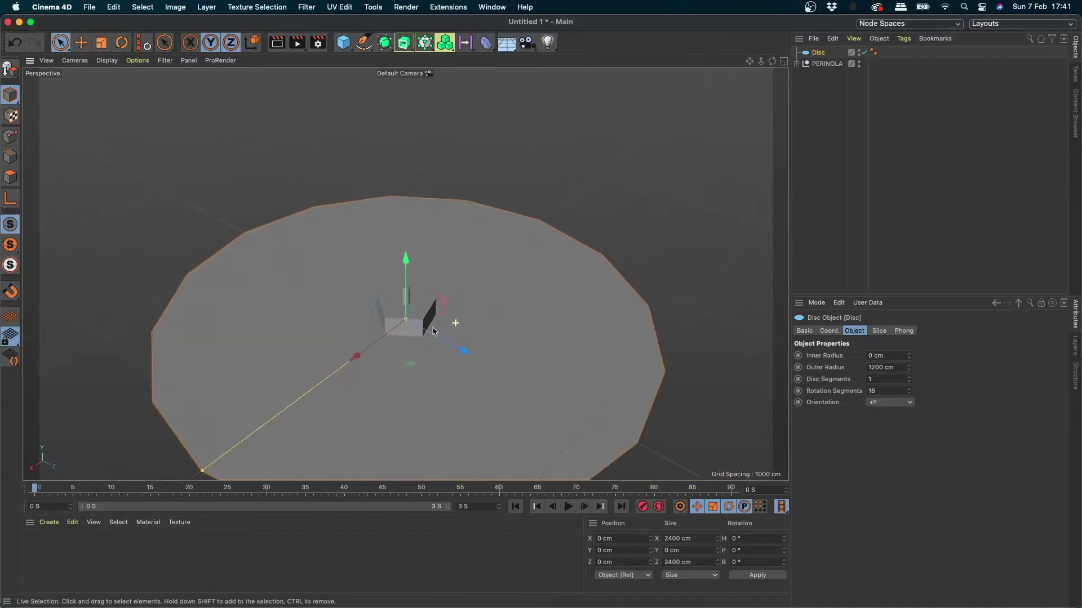
{"action": "left_click_drag", "start_coordinate": [454, 322], "coordinate": [423, 290], "text": "alt"}
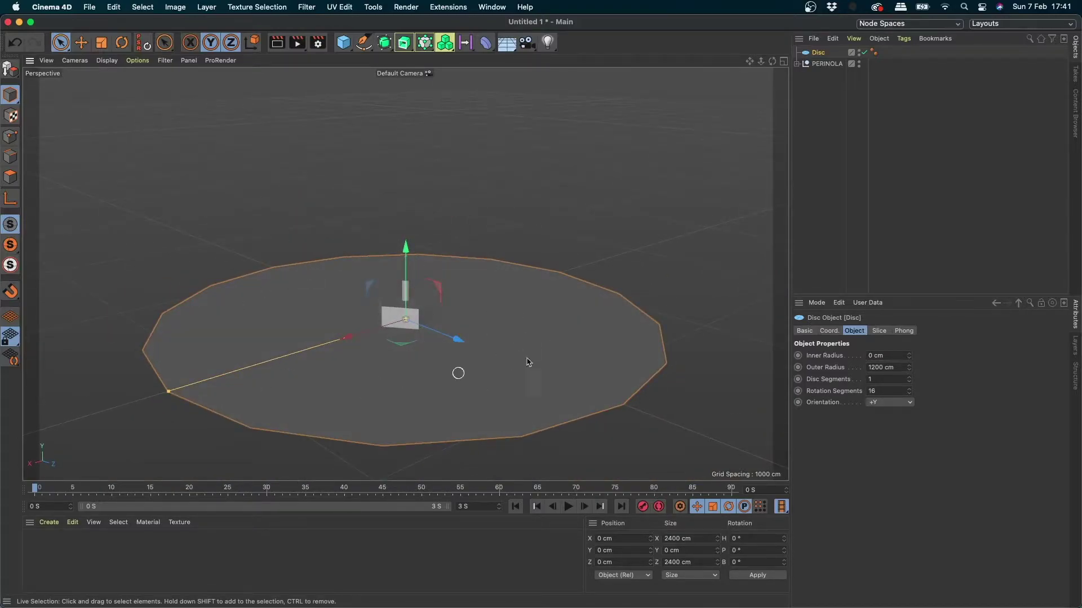
{"action": "left_click", "coordinate": [859, 62]}
{"action": "left_click", "coordinate": [806, 61]}
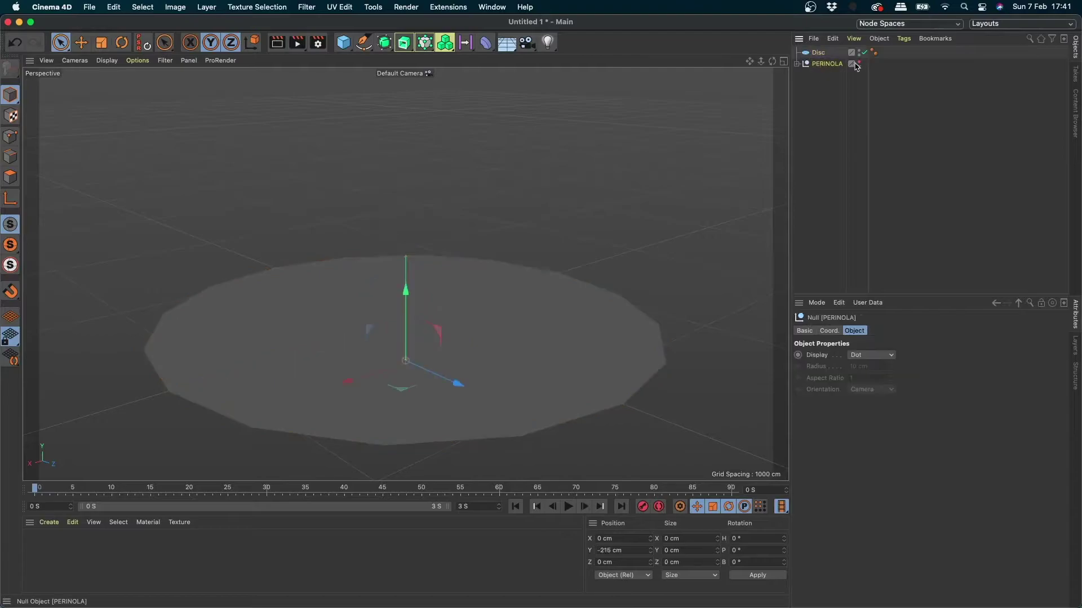
{"action": "left_click", "coordinate": [816, 53]}
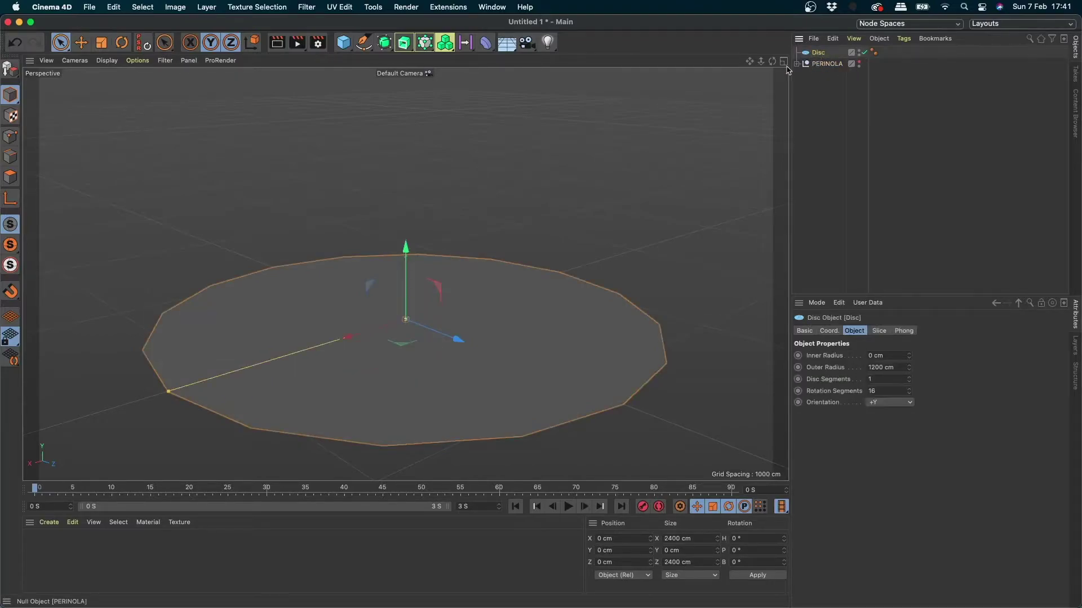
- Create material Mat coloured H 234°, S 44%, V 72% and apply it to the disc
{"action": "double_click", "coordinate": [43, 549]}
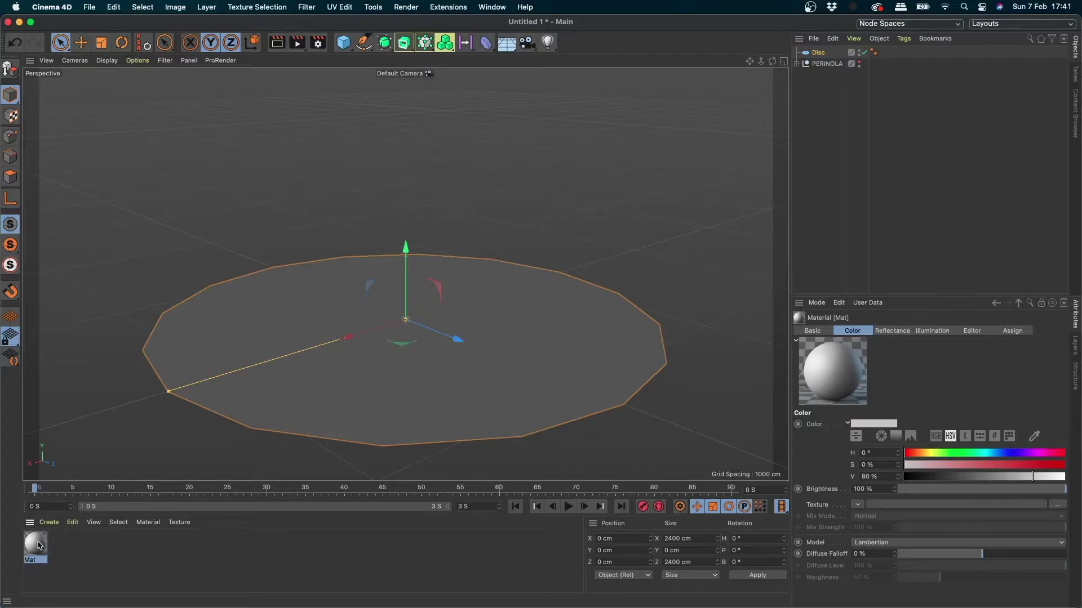
{"action": "double_click", "coordinate": [39, 545]}
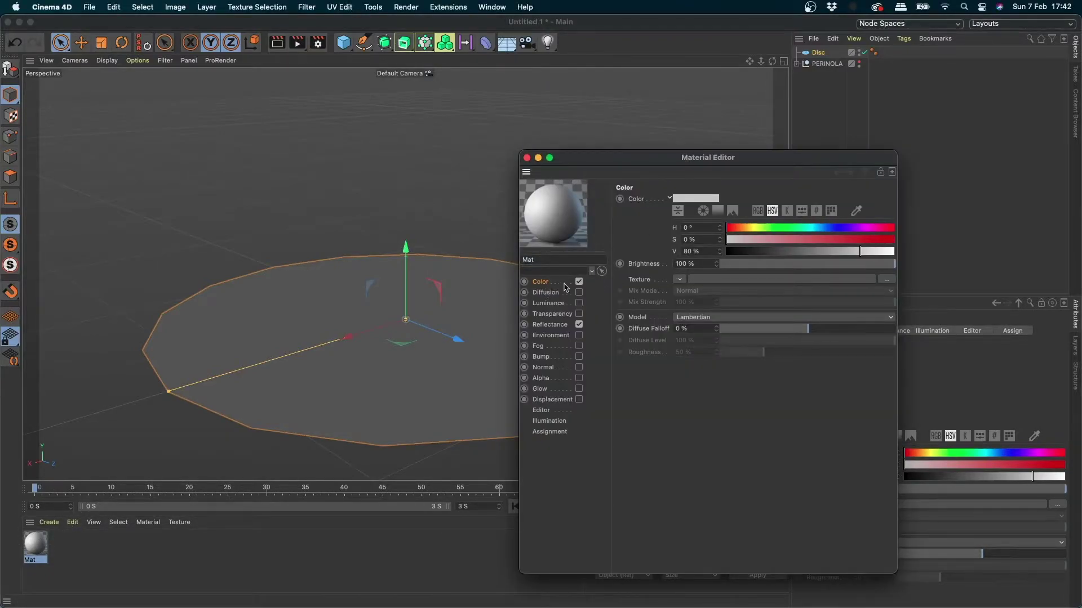
{"action": "left_click", "coordinate": [835, 227]}
{"action": "left_click", "coordinate": [800, 239]}
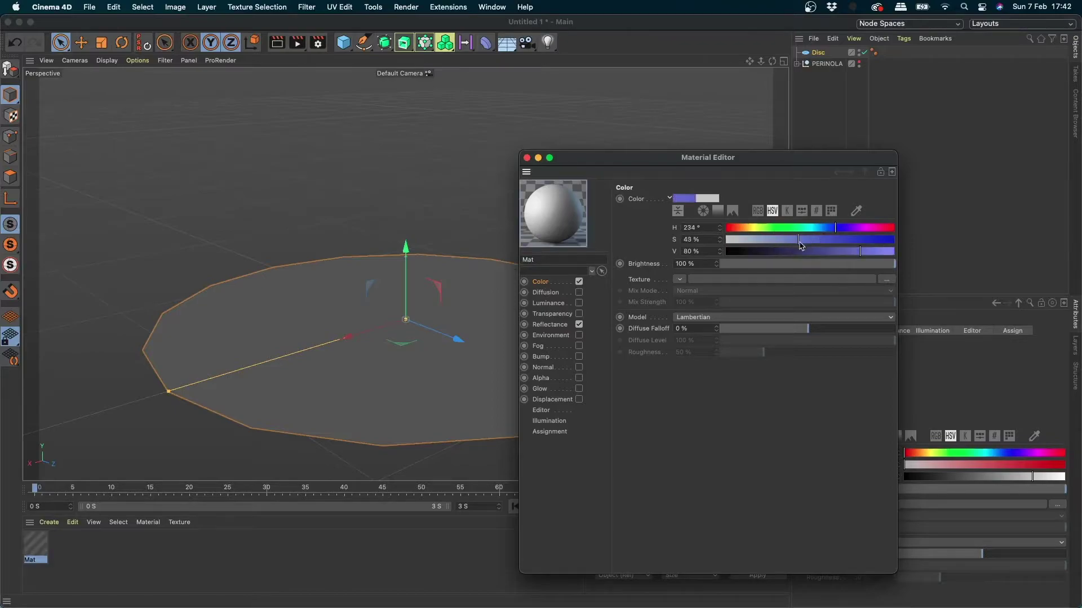
{"action": "left_click", "coordinate": [847, 251]}
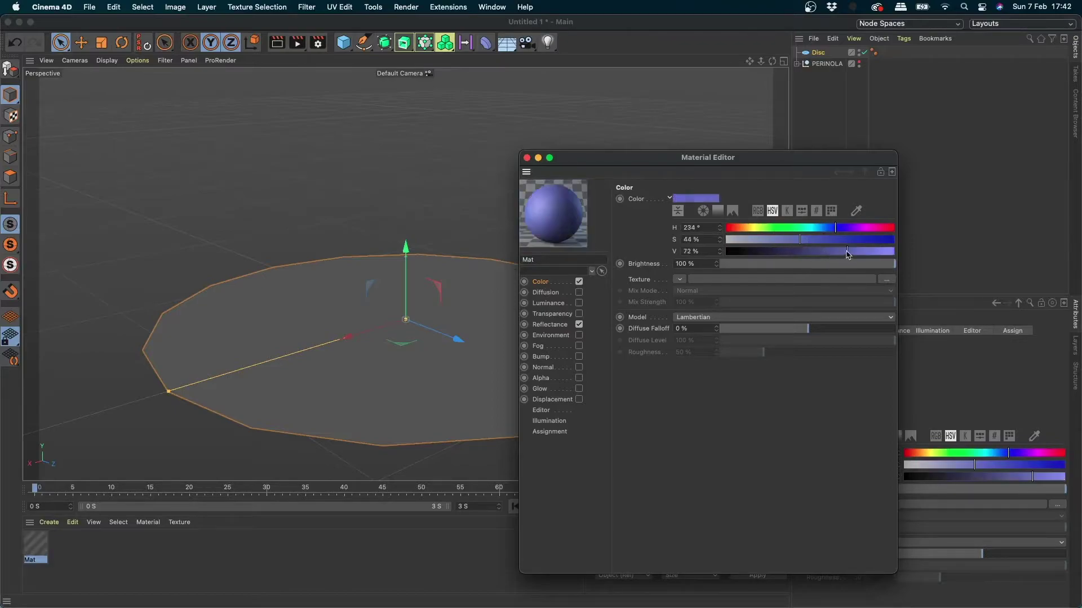
{"action": "left_click", "coordinate": [527, 158]}
{"action": "mouse_move", "coordinate": [38, 543]}
{"action": "left_mouse_down"}
{"action": "mouse_move", "coordinate": [500, 322]}
{"action": "mouse_move", "coordinate": [828, 55]}
{"action": "mouse_move", "coordinate": [445, 341]}
{"action": "mouse_move", "coordinate": [514, 425]}
{"action": "mouse_move", "coordinate": [488, 355]}
{"action": "mouse_move", "coordinate": [526, 402]}
{"action": "left_mouse_up"}
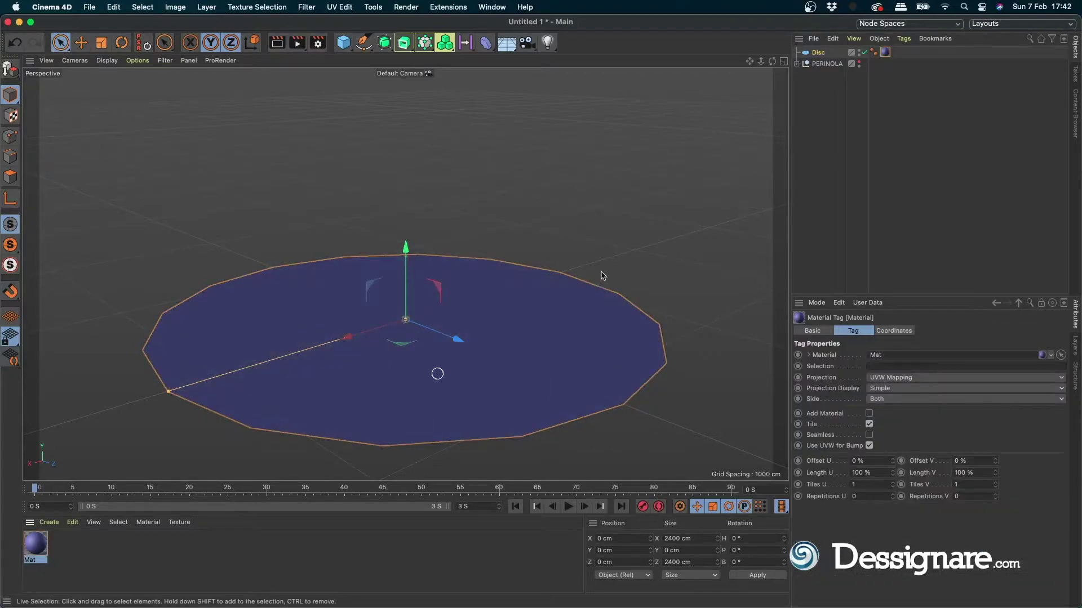
- Reselect the disc, make PERINOLA visible again, and undo an accidental disc move
{"action": "left_click", "coordinate": [625, 260]}
{"action": "left_click", "coordinate": [566, 321]}
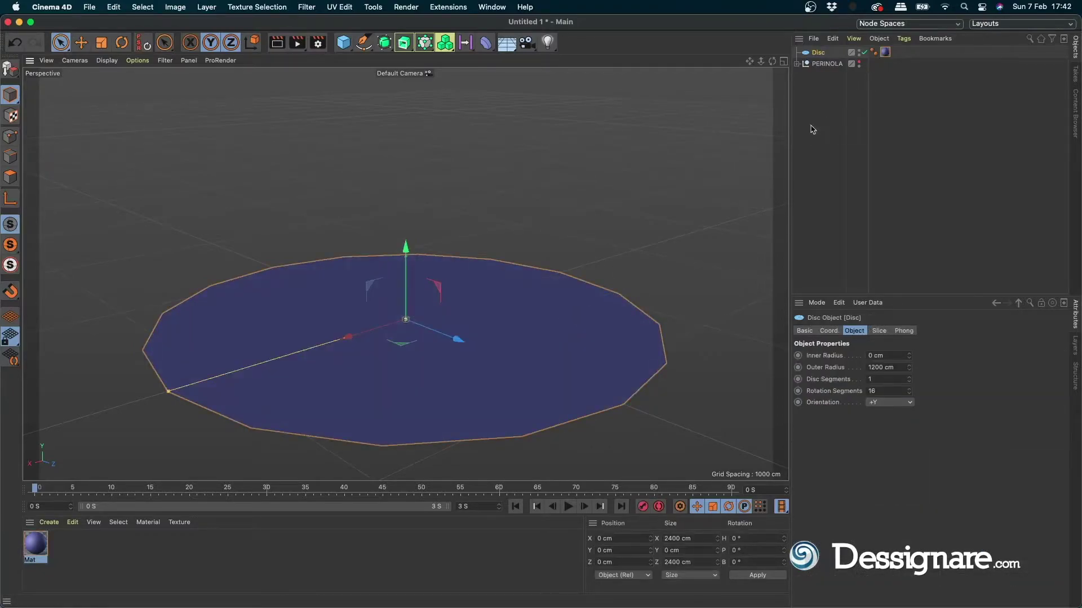
{"action": "left_click", "coordinate": [859, 63]}
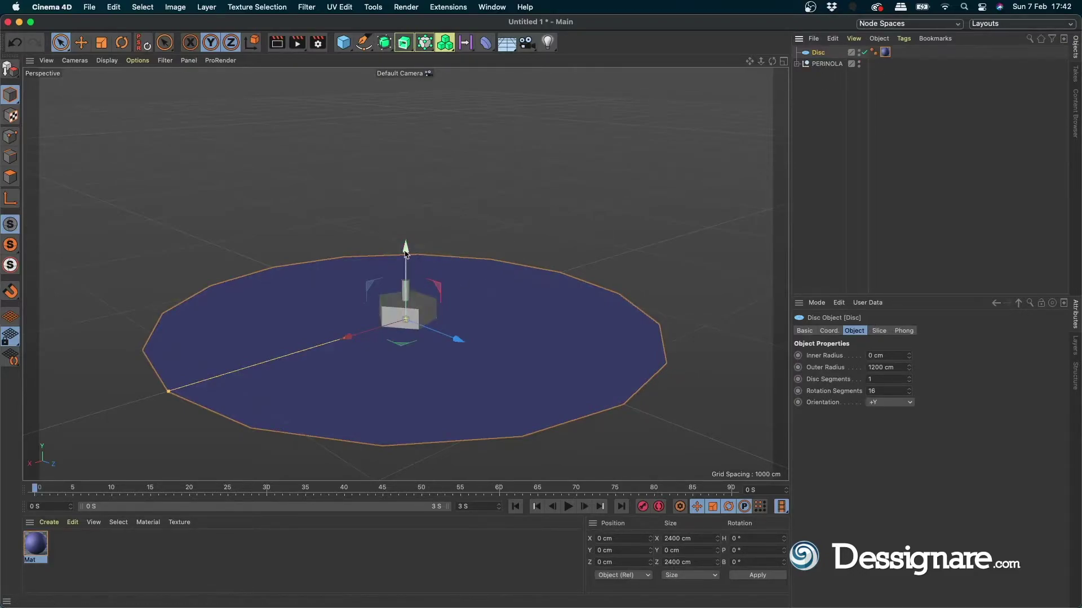
{"action": "left_click_drag", "start_coordinate": [406, 253], "coordinate": [407, 237]}
{"action": "key", "text": "ctrl+z"}
- Raise the PERINOLA top along Y to about -1.13 cm so its tip touches the disc
{"action": "left_click", "coordinate": [398, 300]}
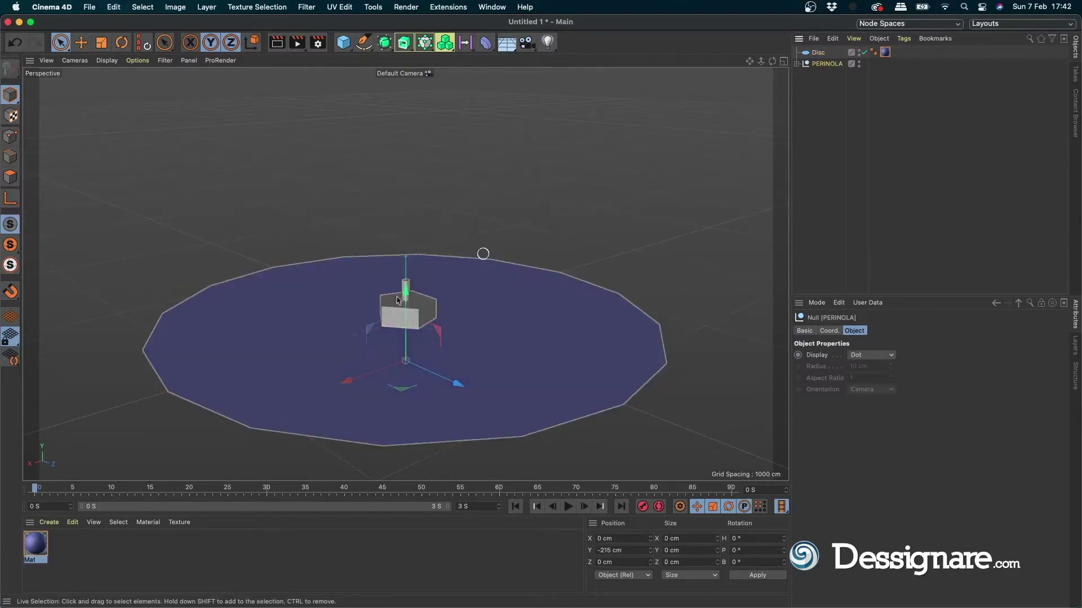
{"action": "left_click_drag", "start_coordinate": [397, 300], "coordinate": [397, 270]}
{"action": "scroll", "coordinate": [490, 292], "scroll_direction": "up", "scroll_amount": 5}
{"action": "mouse_move", "coordinate": [491, 292]}
{"action": "left_mouse_down", "text": "alt"}
{"action": "mouse_move", "coordinate": [423, 244]}
{"action": "mouse_move", "coordinate": [478, 230]}
{"action": "left_mouse_up", "text": "alt"}
{"action": "left_click_drag", "start_coordinate": [380, 324], "coordinate": [380, 303]}
{"action": "scroll", "coordinate": [475, 261], "scroll_direction": "up", "scroll_amount": 2}
{"action": "scroll", "coordinate": [485, 256], "scroll_direction": "up", "scroll_amount": 2}
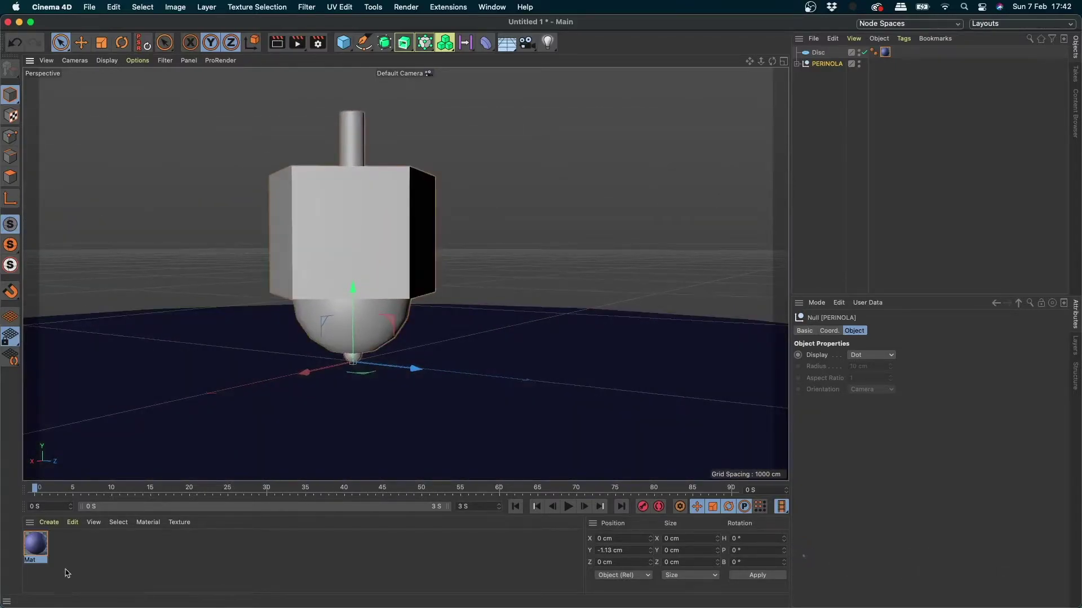
- Create a material named MADERA with colour hue 197°, dismissing the image file browser
{"action": "double_click", "coordinate": [66, 573]}
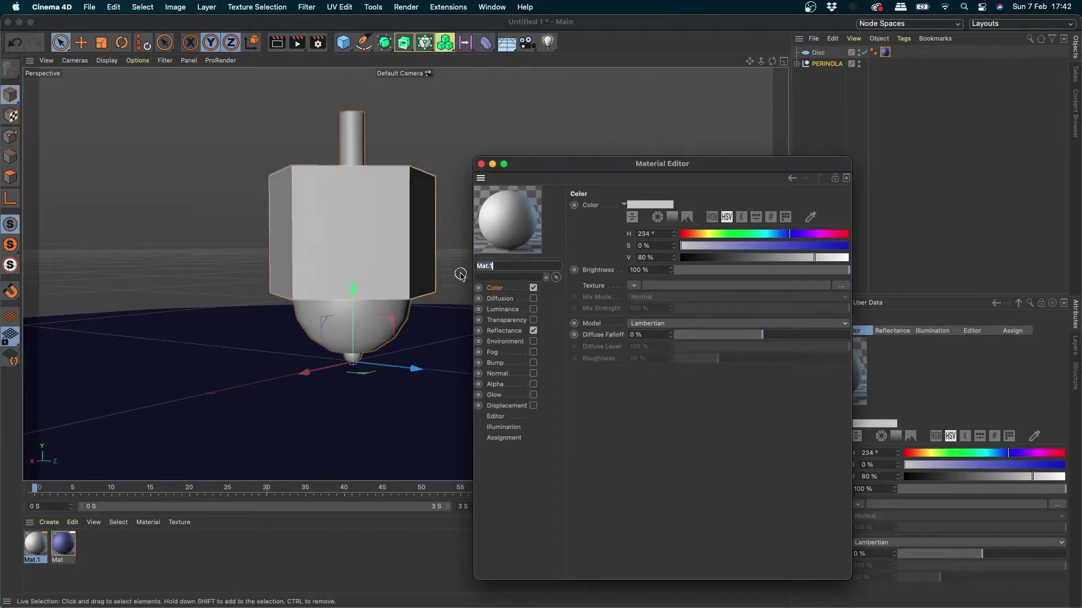
{"action": "type", "text": "MADERA"}
{"action": "key", "text": "Return"}
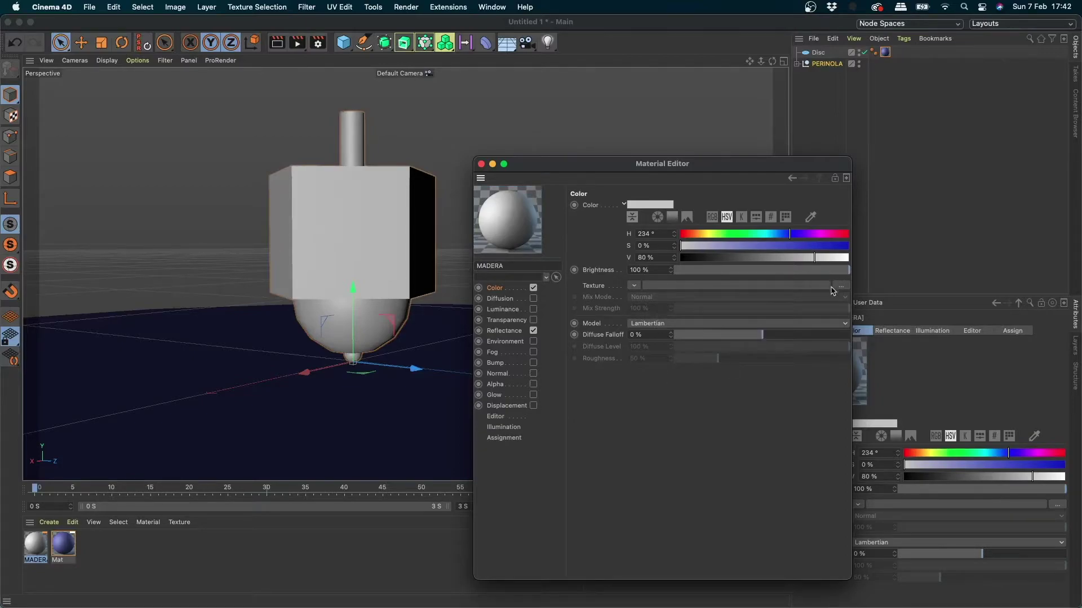
{"action": "left_click_drag", "start_coordinate": [755, 234], "coordinate": [772, 234]}
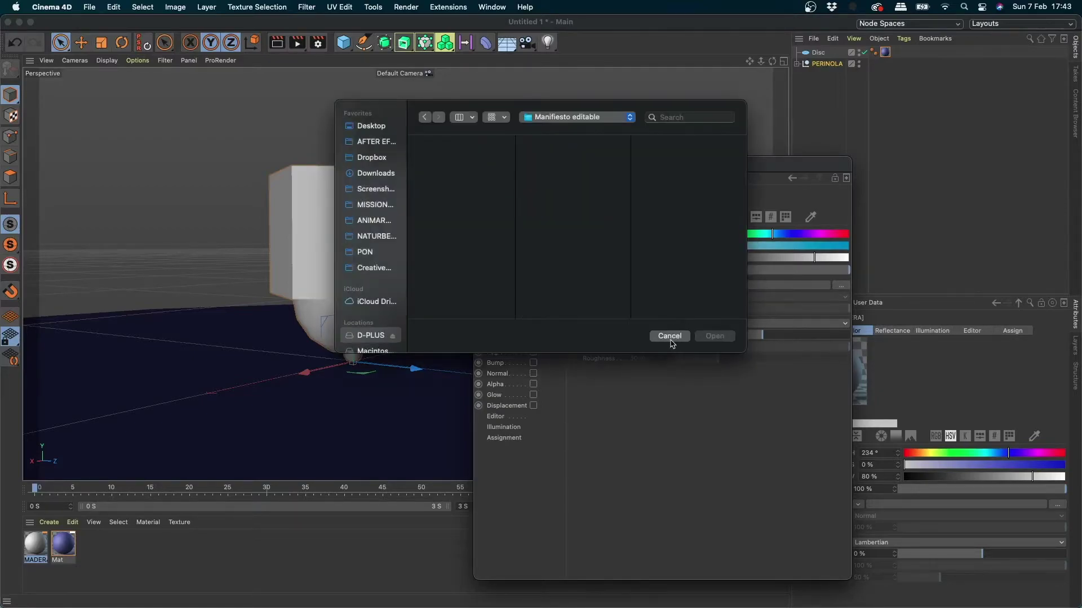
{"action": "left_click", "coordinate": [669, 336]}
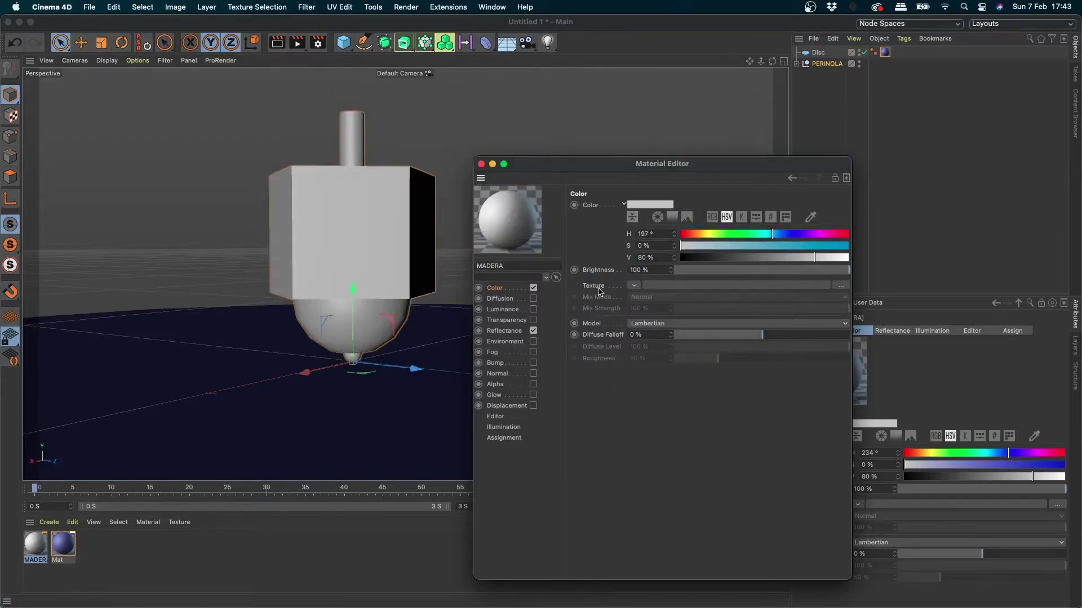
- Load the Wood shader as MADERA's colour texture and apply MADERA to PERINOLA
{"action": "left_click", "coordinate": [633, 287]}
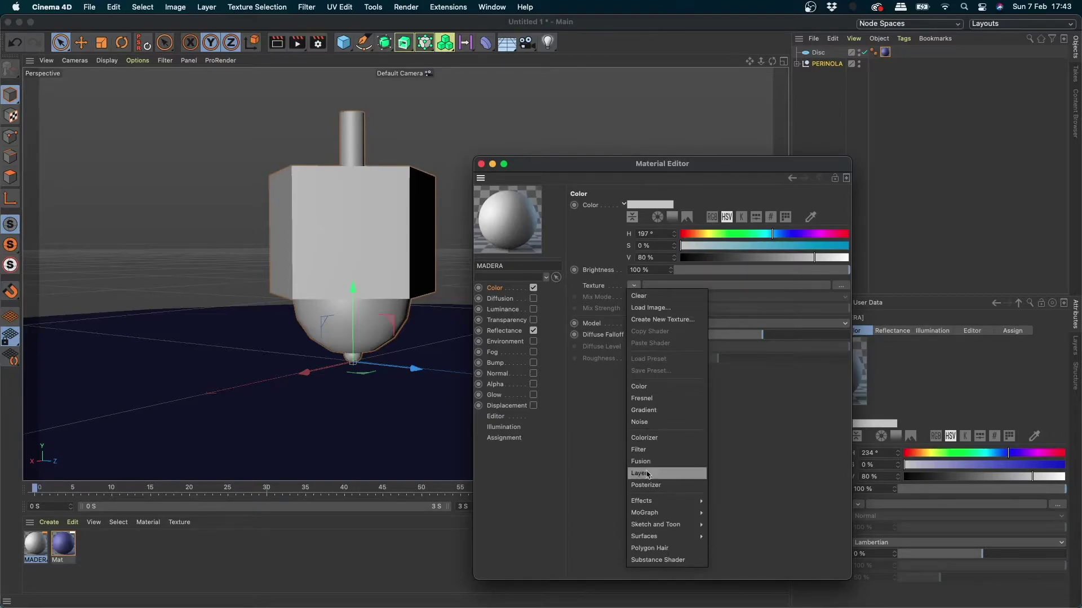
{"action": "mouse_move", "coordinate": [644, 537]}
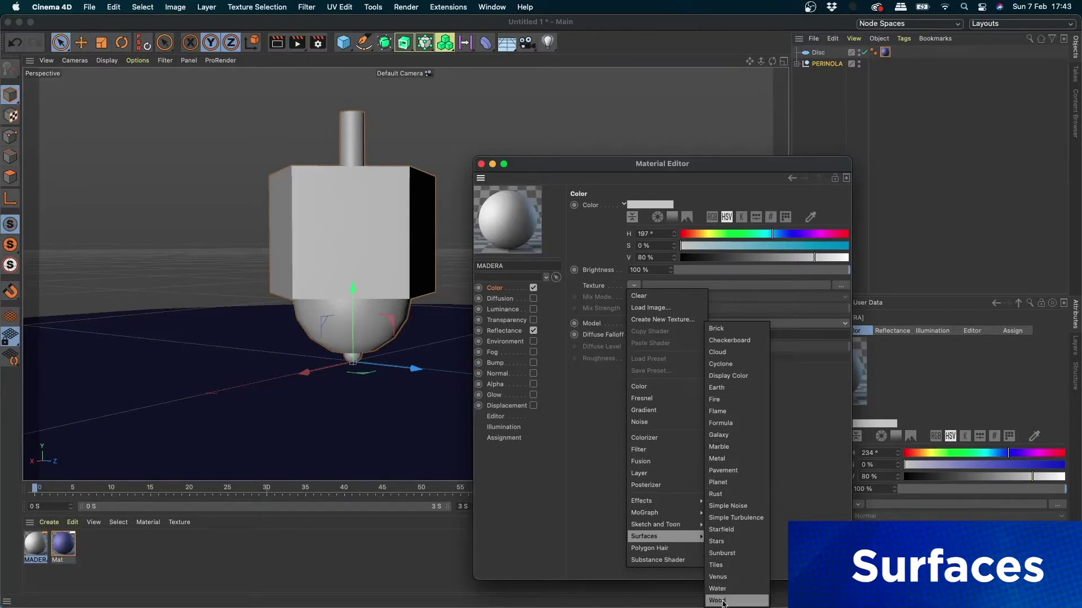
{"action": "left_click", "coordinate": [726, 601]}
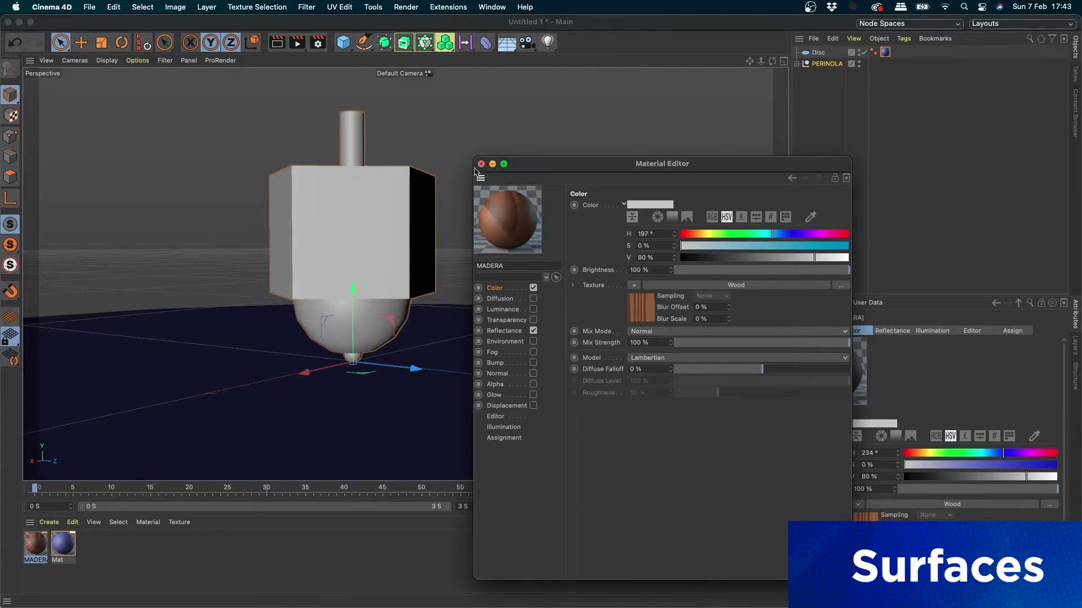
{"action": "left_click", "coordinate": [481, 164]}
{"action": "left_click_drag", "start_coordinate": [40, 537], "coordinate": [825, 66]}
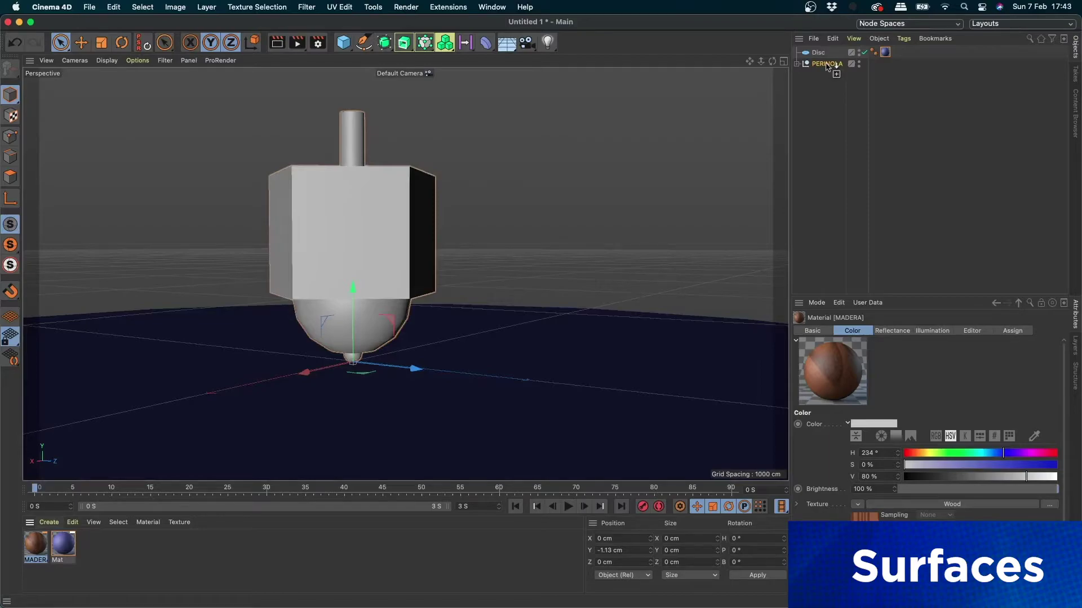
{"action": "left_click_drag", "start_coordinate": [826, 67], "coordinate": [827, 65]}
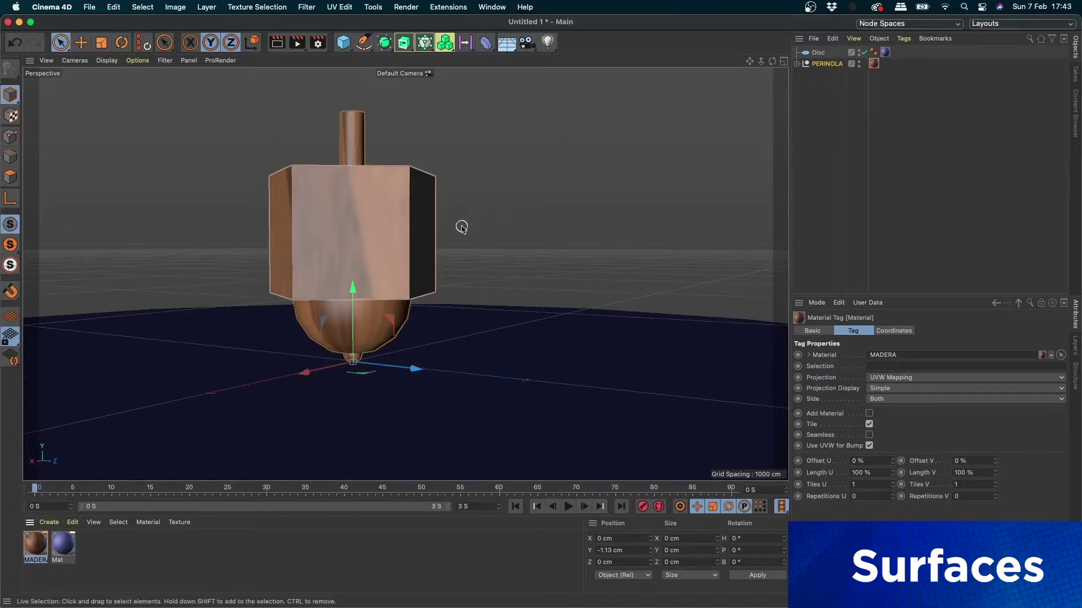
- Preview the wood render, check top and perspective views, and delete PERINOLA's material tag
{"action": "key", "text": "ctrl+r"}
{"action": "key", "text": "F2"}
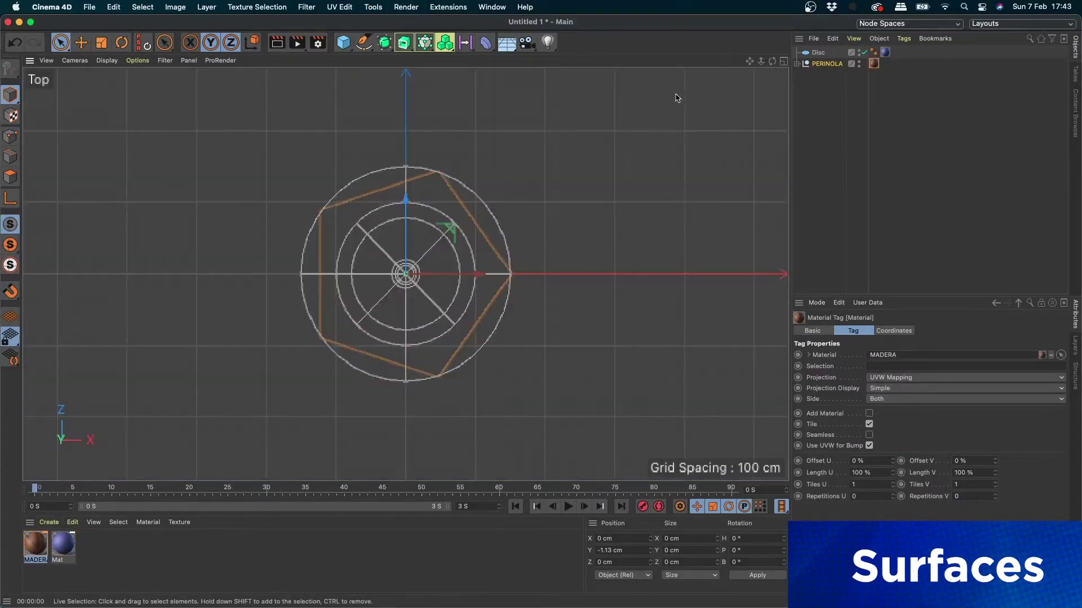
{"action": "key", "text": "F1"}
{"action": "left_click", "coordinate": [874, 64]}
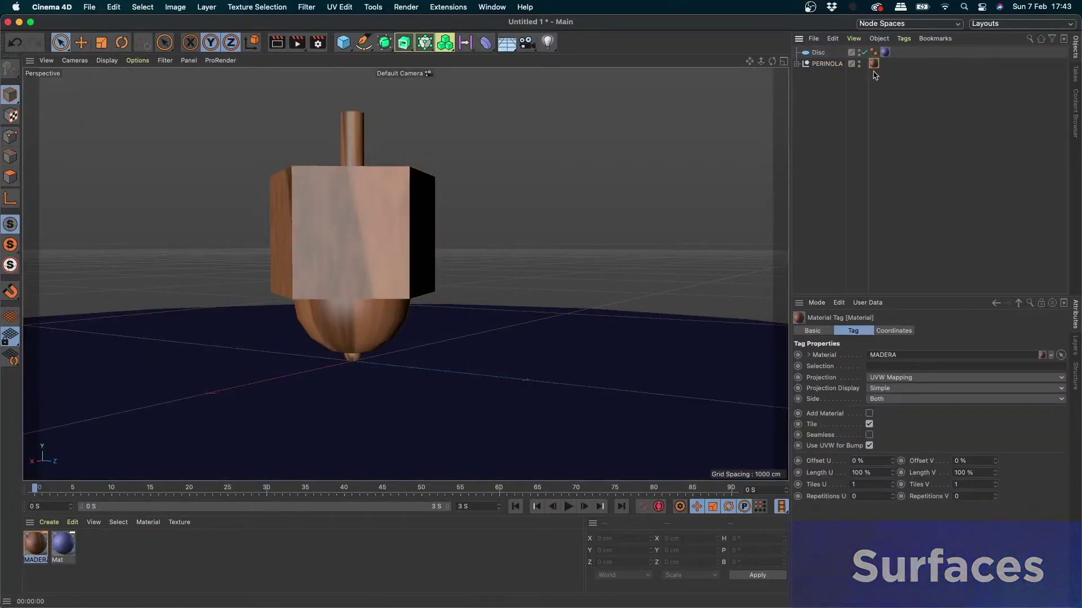
{"action": "key", "text": "Delete"}
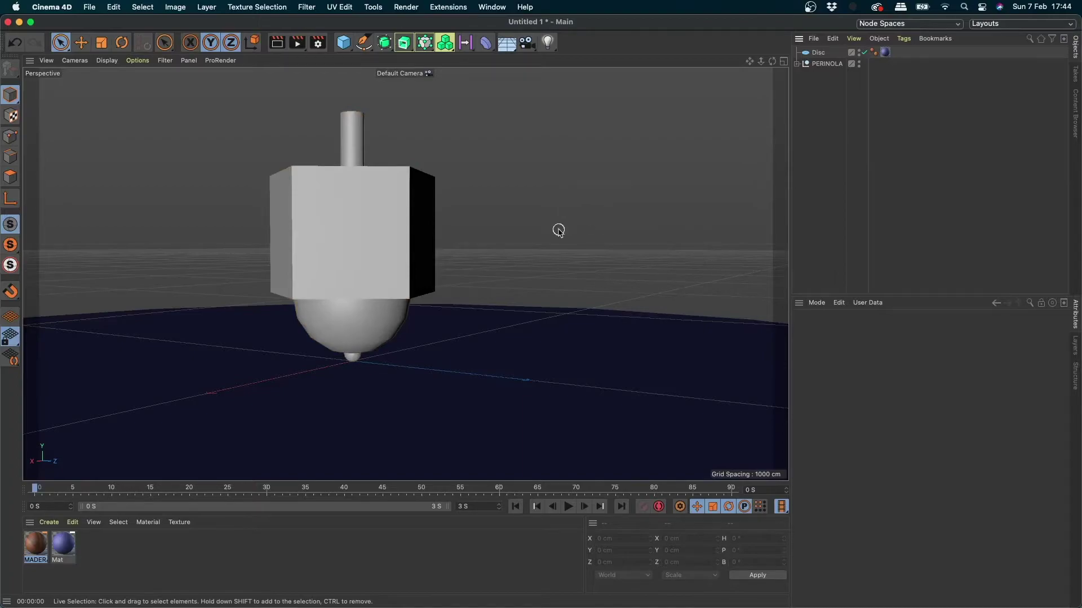
- Start saving and browse to D-PLUS > Cursos > CINEMA 4D > _Clases C4D > 01 - Mograph > C4D
{"action": "key", "text": "super+s"}
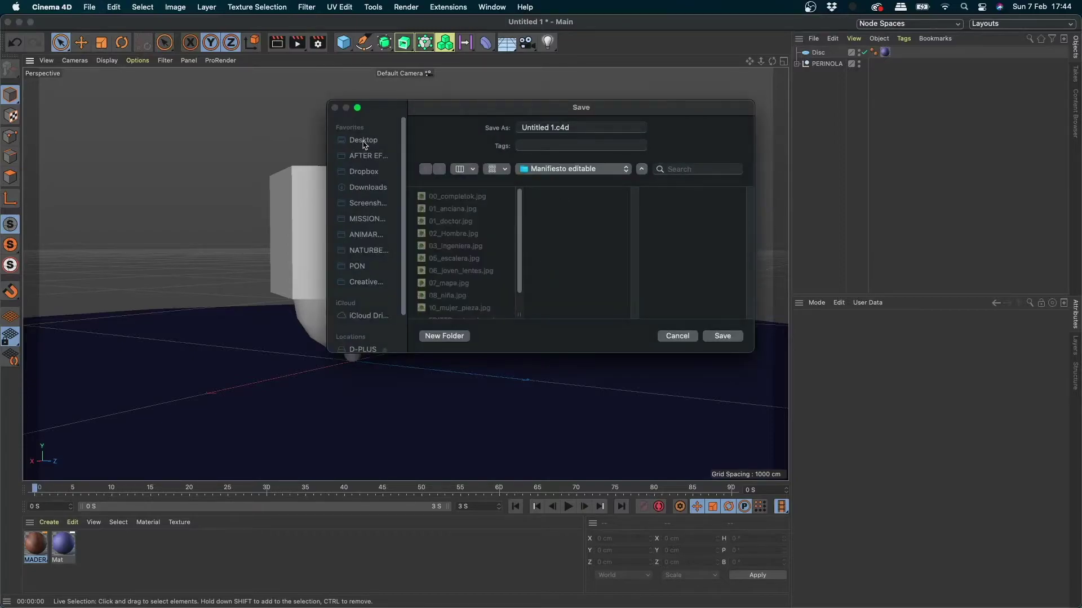
{"action": "left_click", "coordinate": [369, 144]}
{"action": "scroll", "coordinate": [405, 265], "scroll_direction": "down", "scroll_amount": 3}
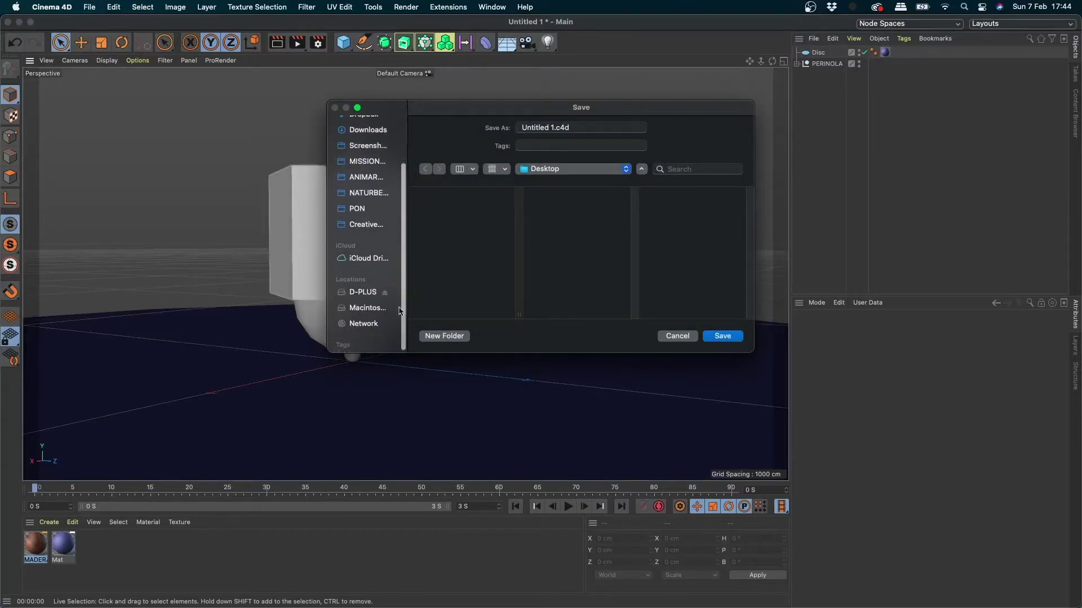
{"action": "left_click", "coordinate": [363, 292]}
{"action": "left_click", "coordinate": [440, 208]}
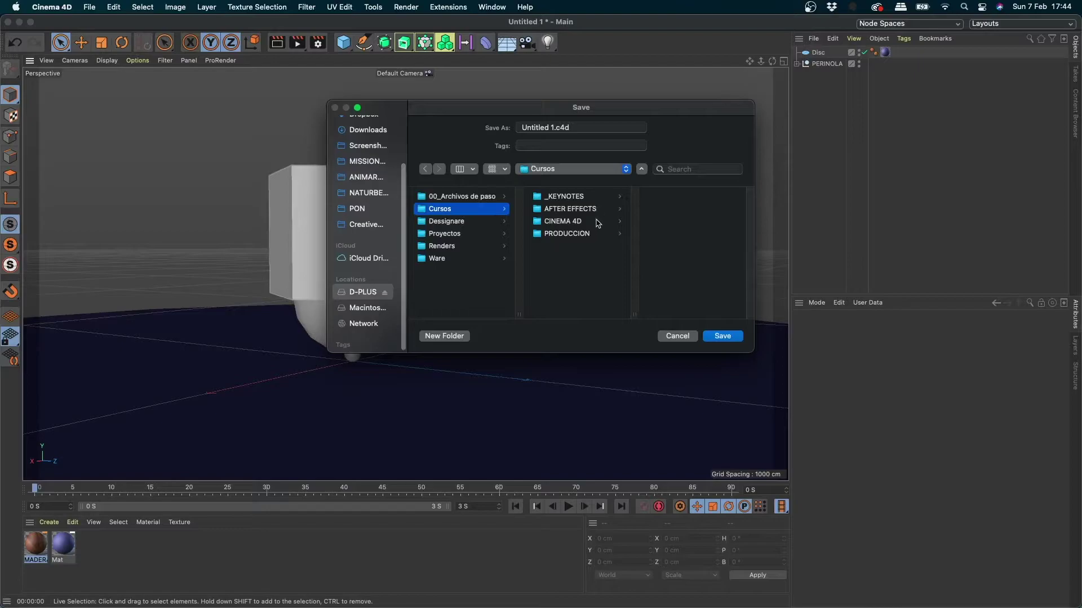
{"action": "left_click", "coordinate": [600, 221]}
{"action": "left_click", "coordinate": [676, 209]}
{"action": "left_click", "coordinate": [705, 209]}
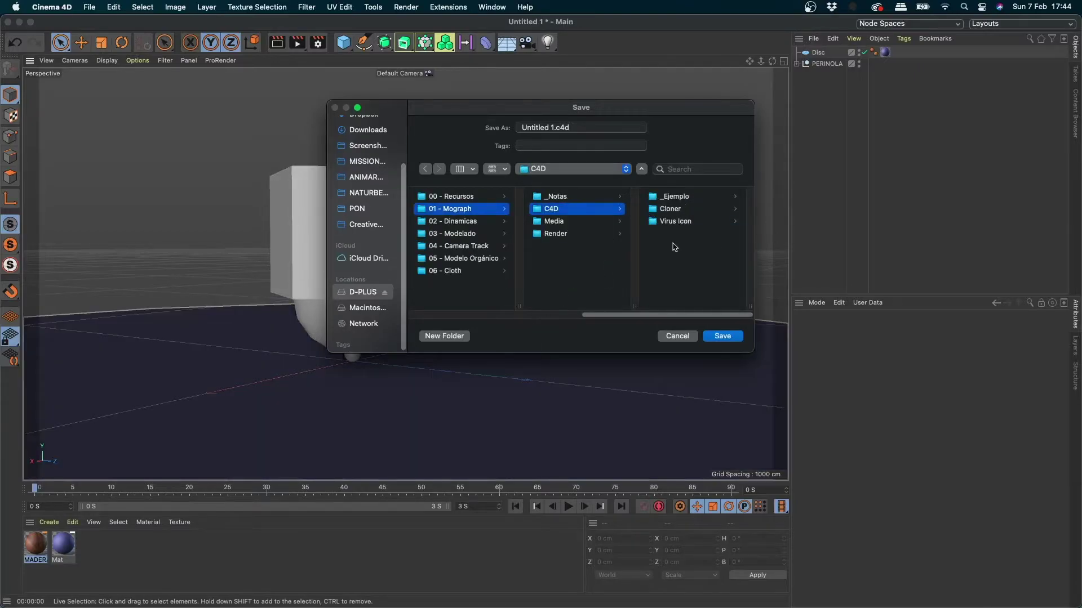
- Create a new Perinola folder and save the scene there as Perinola.c4d
{"action": "left_click", "coordinate": [448, 336]}
{"action": "type", "text": "PEr"}
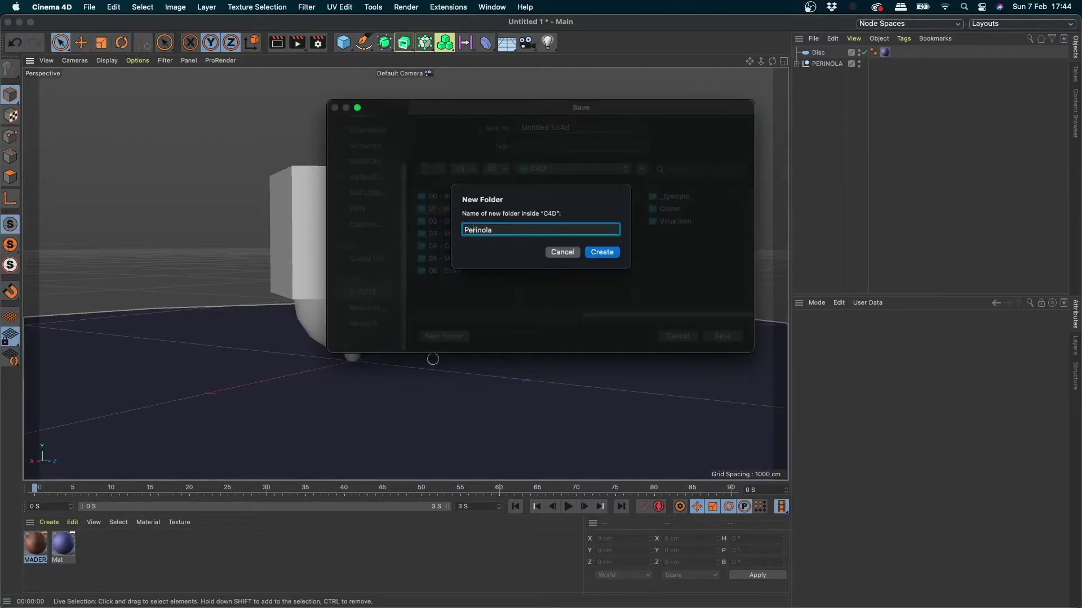
{"action": "key", "text": "Return"}
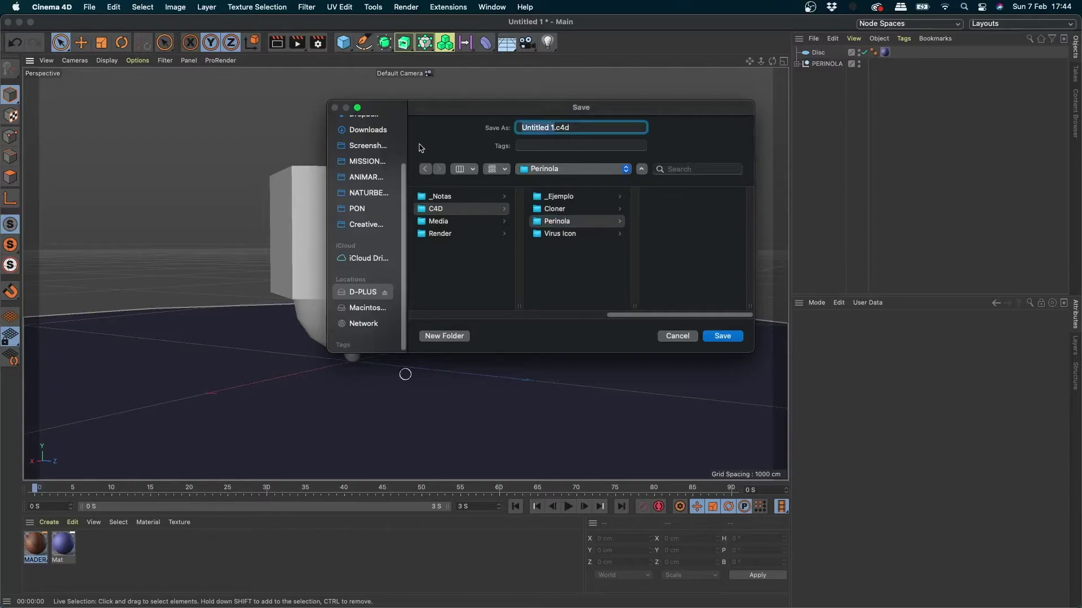
{"action": "type", "text": "Perinola"}
{"action": "key", "text": "Return"}
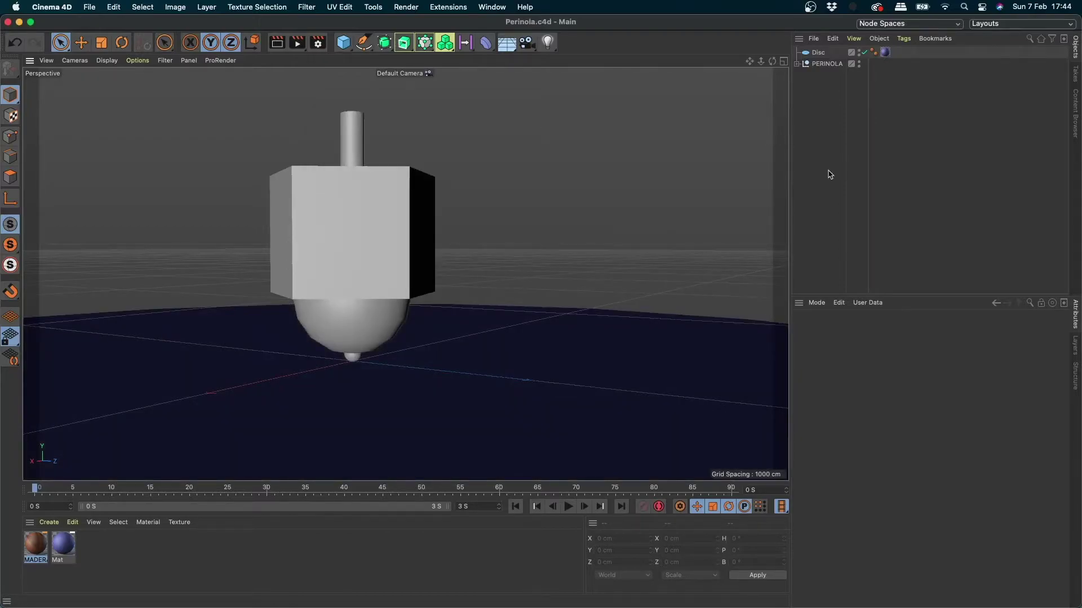
{"action": "left_click", "coordinate": [44, 547]}
- In MADERA's Wood shader, lighten the first gradient colour knot, then return to the Color channel
{"action": "double_click", "coordinate": [44, 546]}
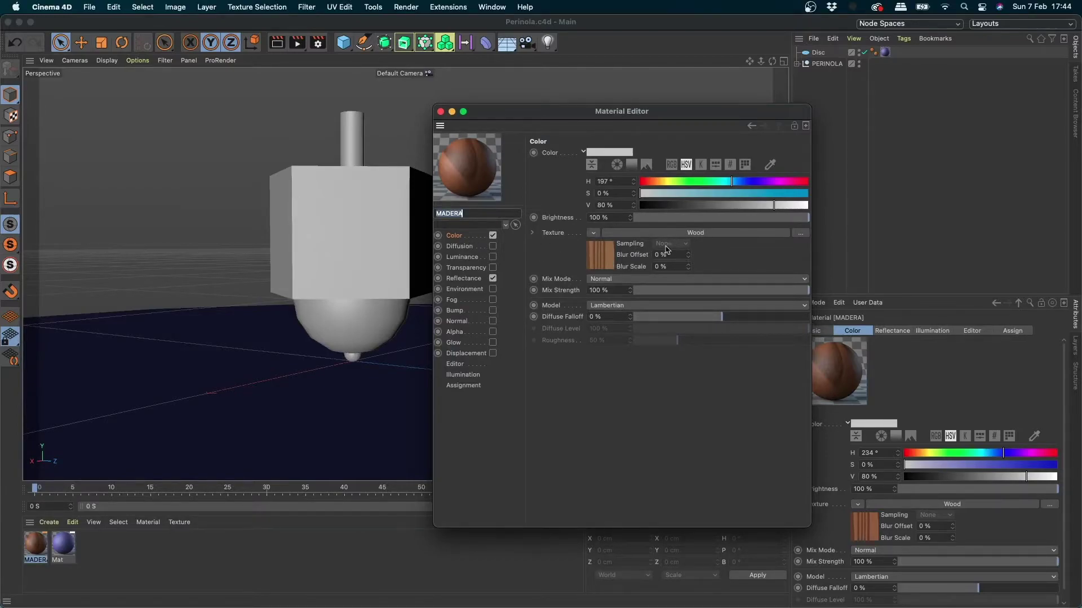
{"action": "left_click", "coordinate": [603, 264]}
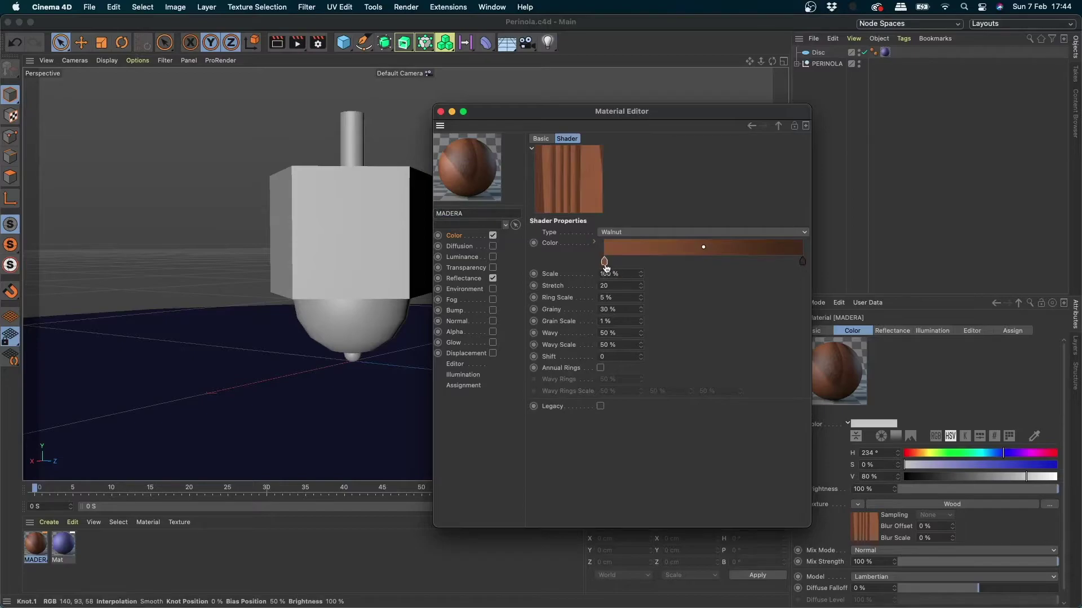
{"action": "double_click", "coordinate": [605, 264]}
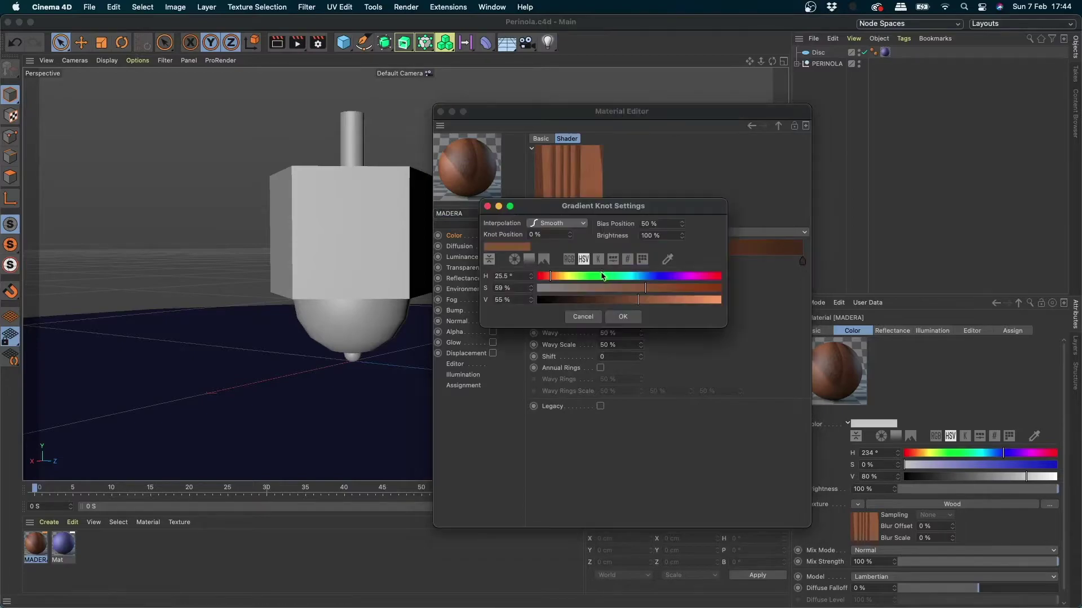
{"action": "left_click", "coordinate": [678, 300]}
{"action": "left_click", "coordinate": [623, 317]}
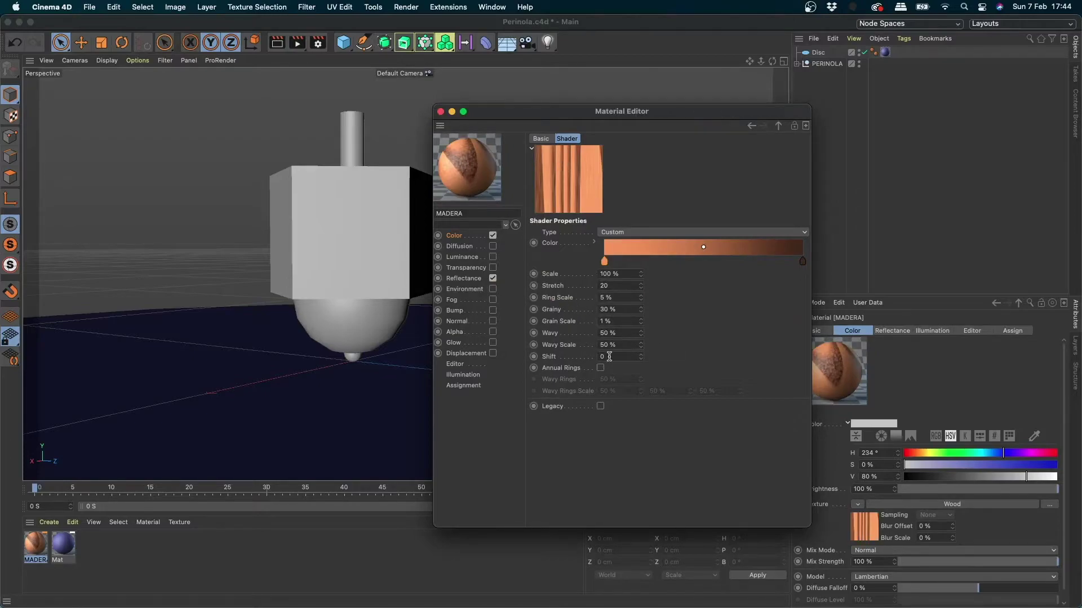
{"action": "left_click", "coordinate": [462, 240]}
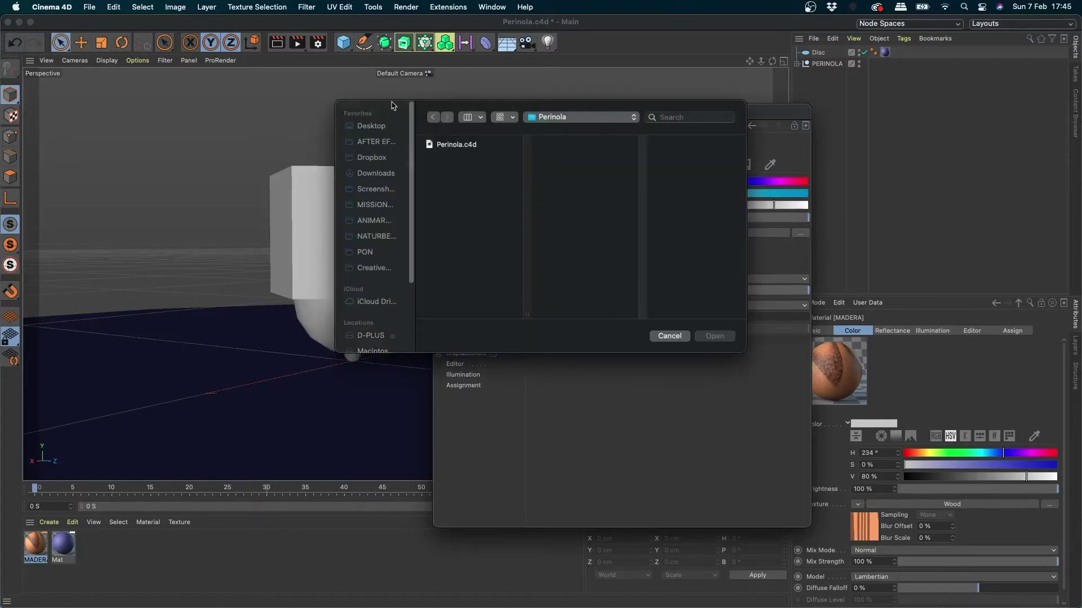
- Add CINEMA 4D to the browser favourites and look through the 00 - Recursos Texturas folders
{"action": "left_click", "coordinate": [369, 336]}
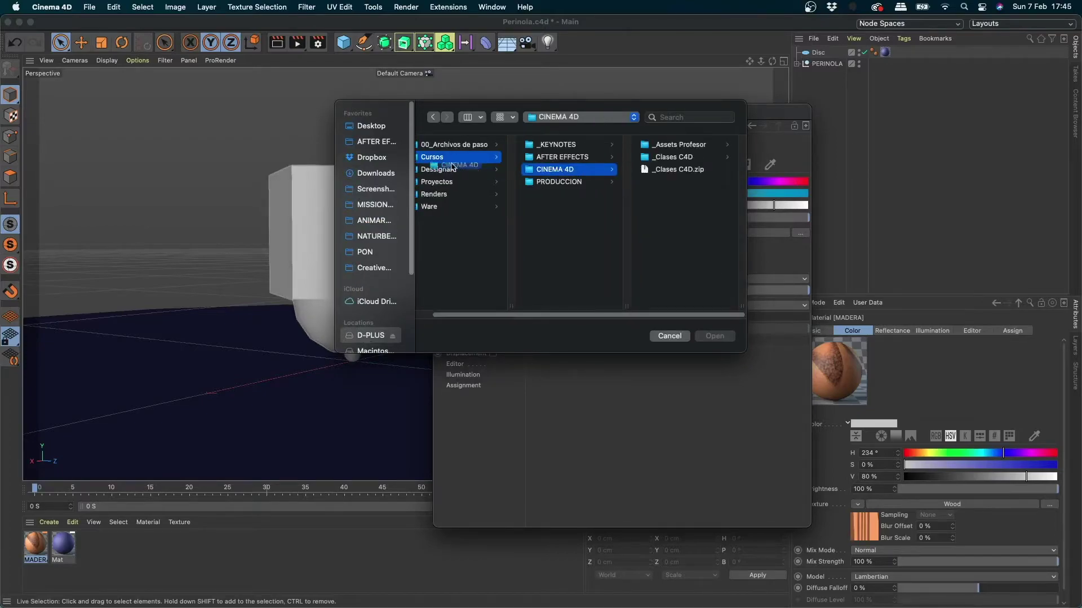
{"action": "left_click_drag", "start_coordinate": [574, 172], "coordinate": [372, 153]}
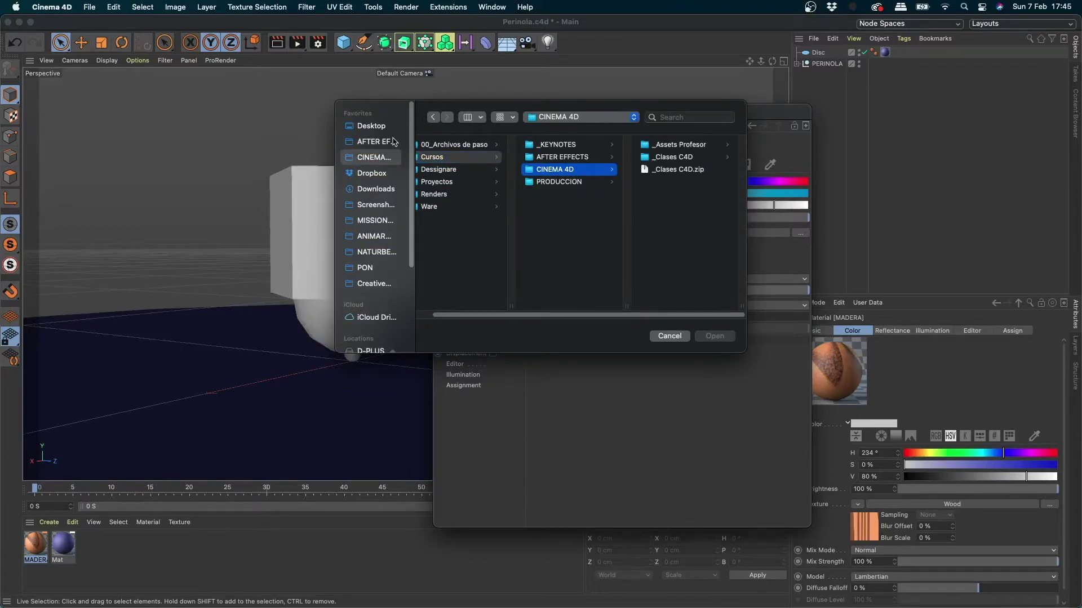
{"action": "left_click", "coordinate": [374, 157]}
{"action": "left_click", "coordinate": [458, 157]}
{"action": "left_click", "coordinate": [620, 146]}
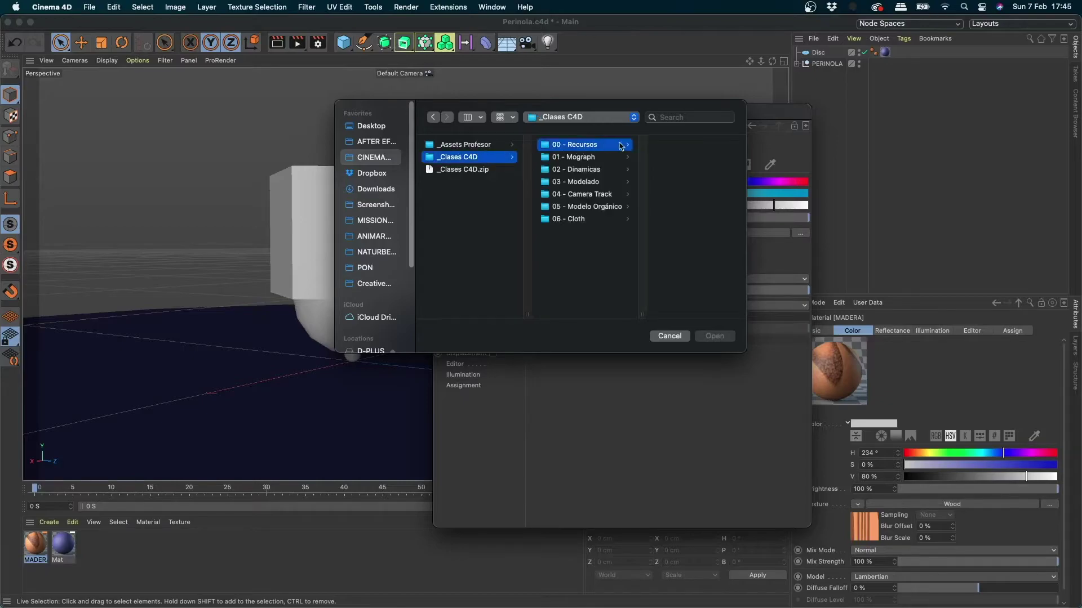
{"action": "left_click", "coordinate": [683, 194]}
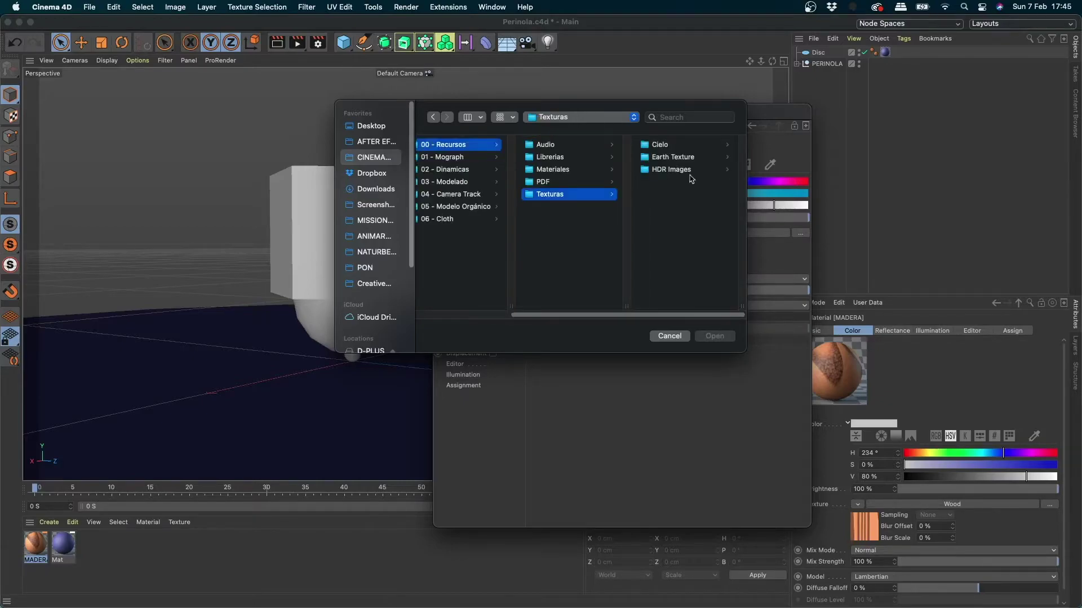
{"action": "left_click", "coordinate": [667, 147]}
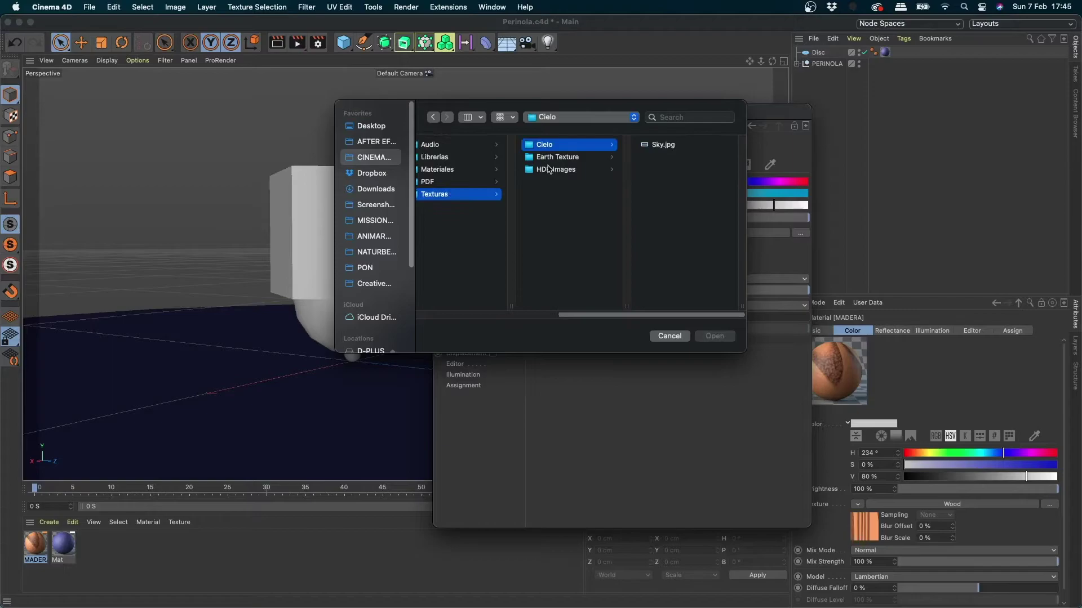
- Navigate into 01 - Mograph and on to the C4D/_Ejemplo/tex folder
{"action": "key", "text": "Down"}
{"action": "key", "text": "Left"}
{"action": "key", "text": "Left"}
{"action": "key", "text": "Down"}
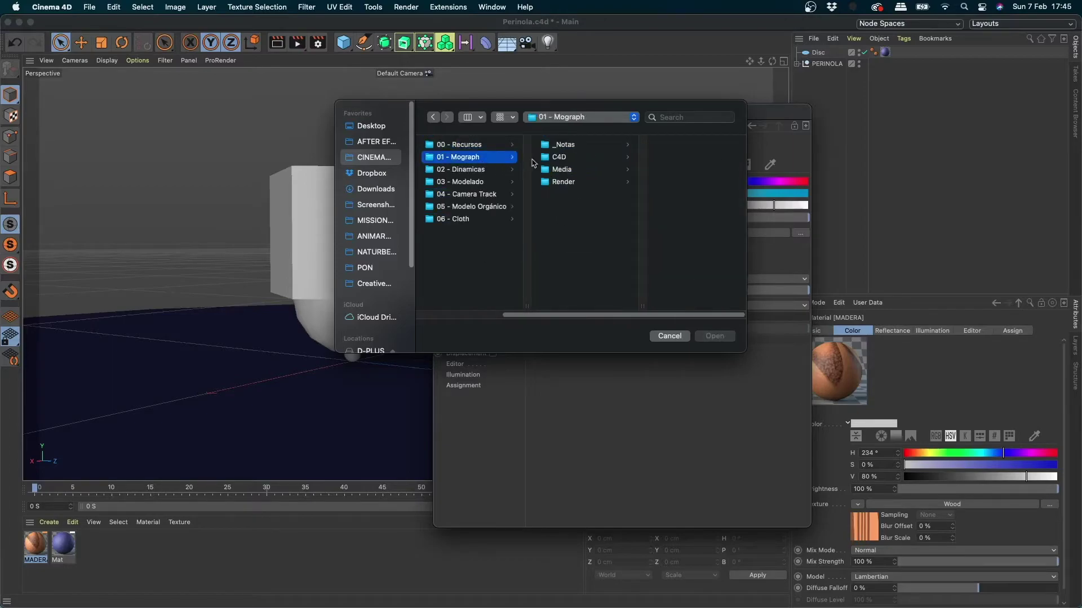
{"action": "left_click", "coordinate": [589, 171]}
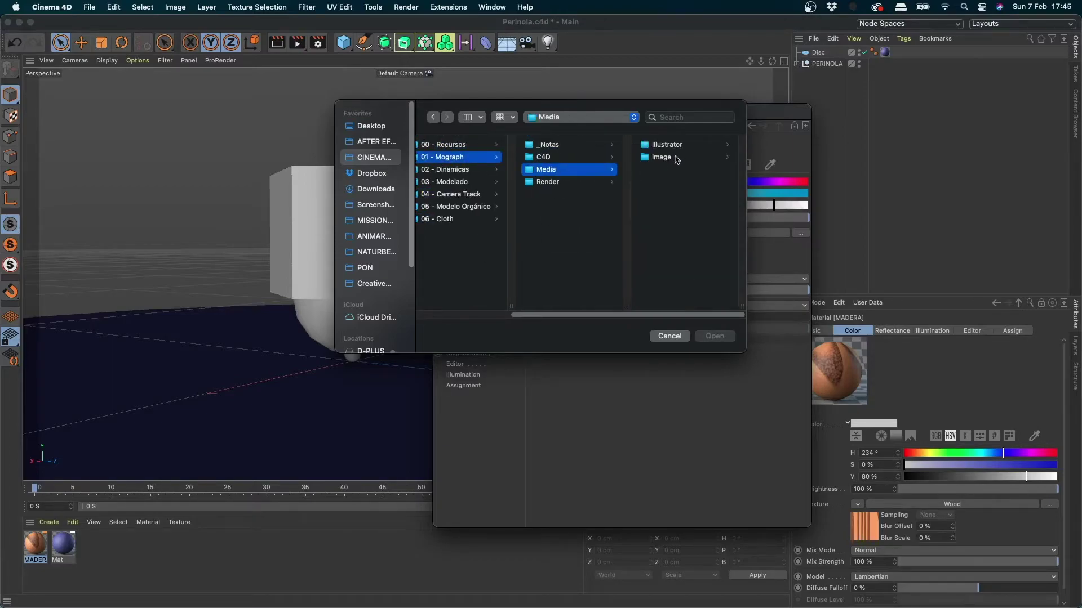
{"action": "left_click", "coordinate": [675, 158]}
{"action": "key", "text": "Left"}
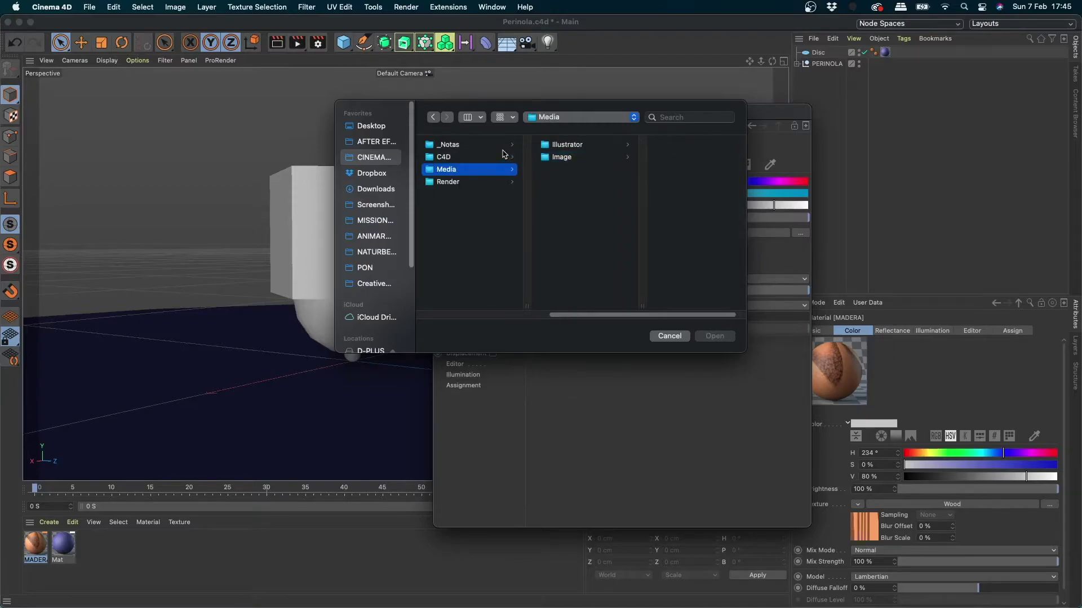
{"action": "key", "text": "Up"}
{"action": "key", "text": "Right"}
{"action": "left_click", "coordinate": [657, 169]}
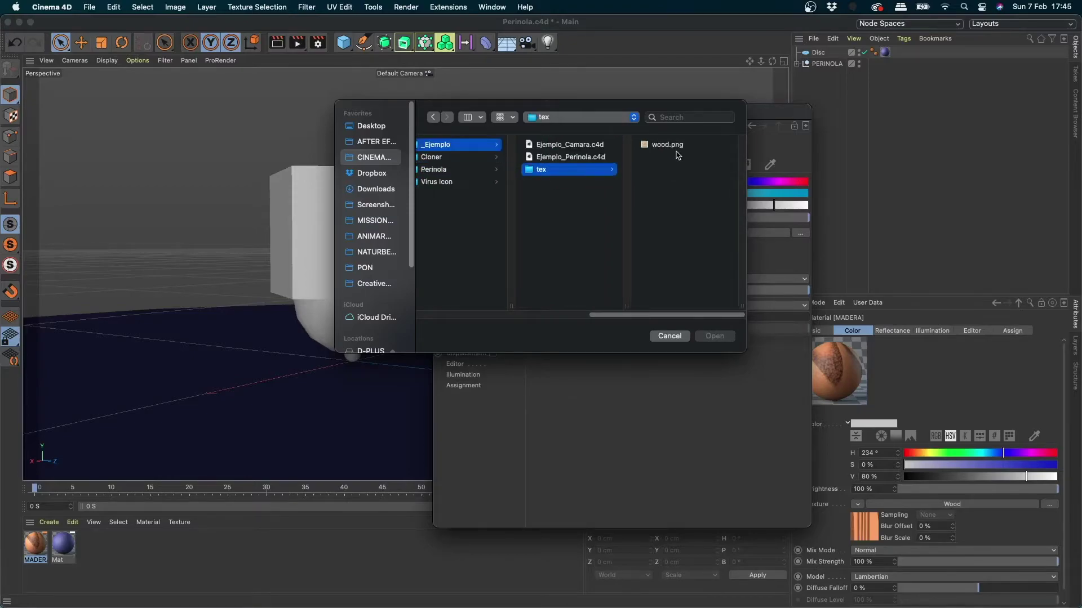
- Preview wood.png and load it as MADERA's colour texture, answering the project-path prompt
{"action": "left_click", "coordinate": [676, 147]}
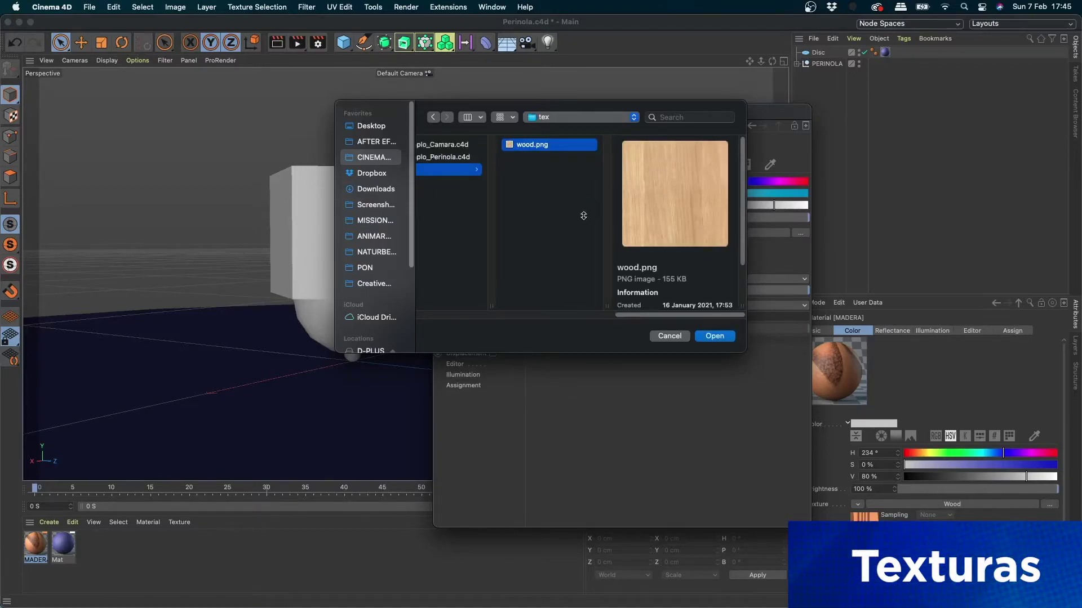
{"action": "key", "text": "space"}
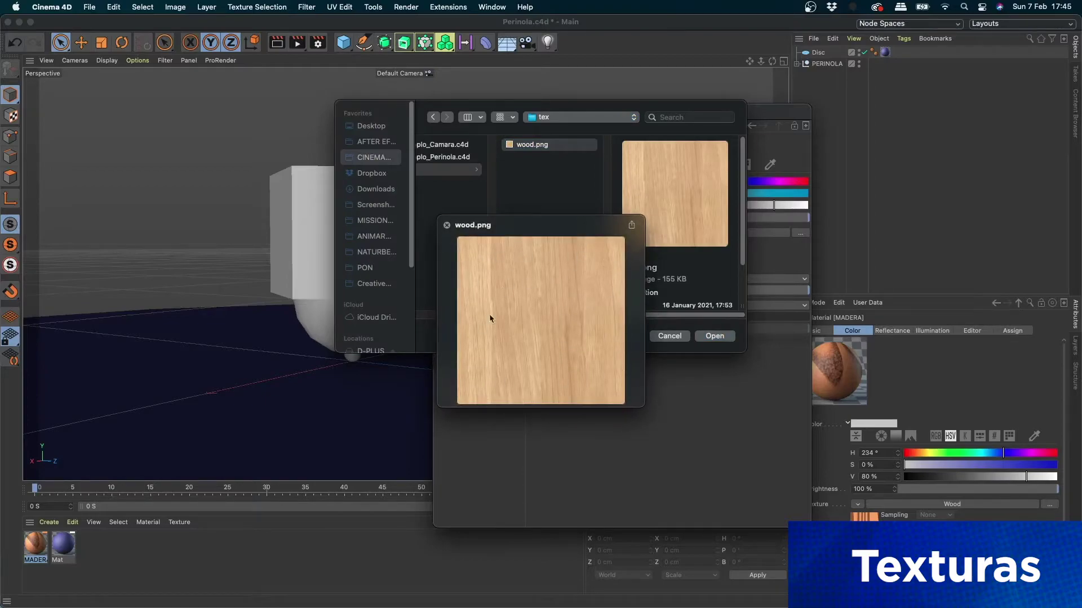
{"action": "left_click", "coordinate": [711, 337]}
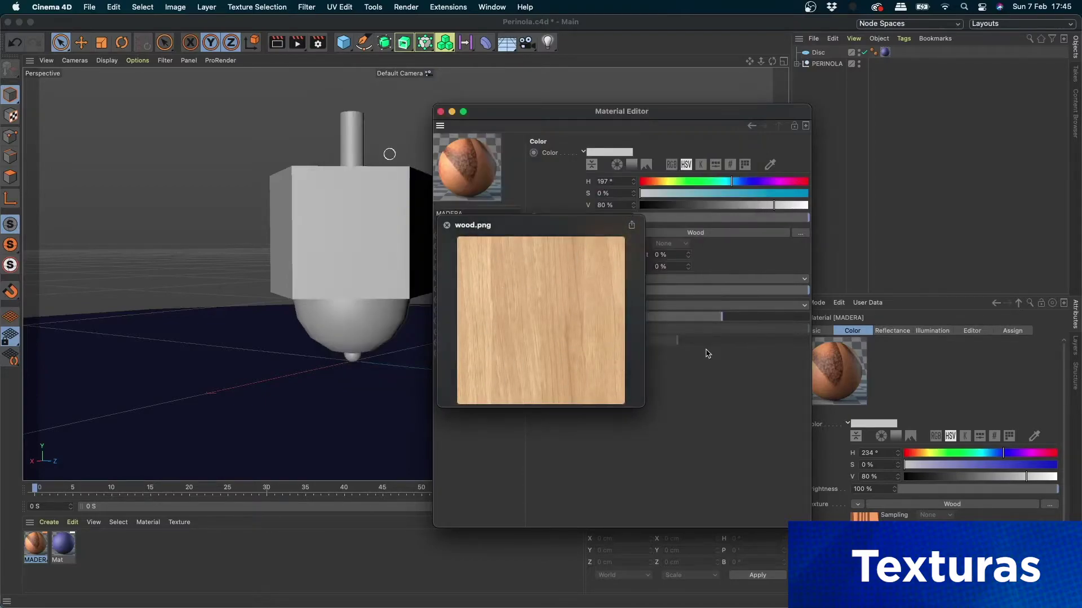
{"action": "left_click", "coordinate": [446, 225]}
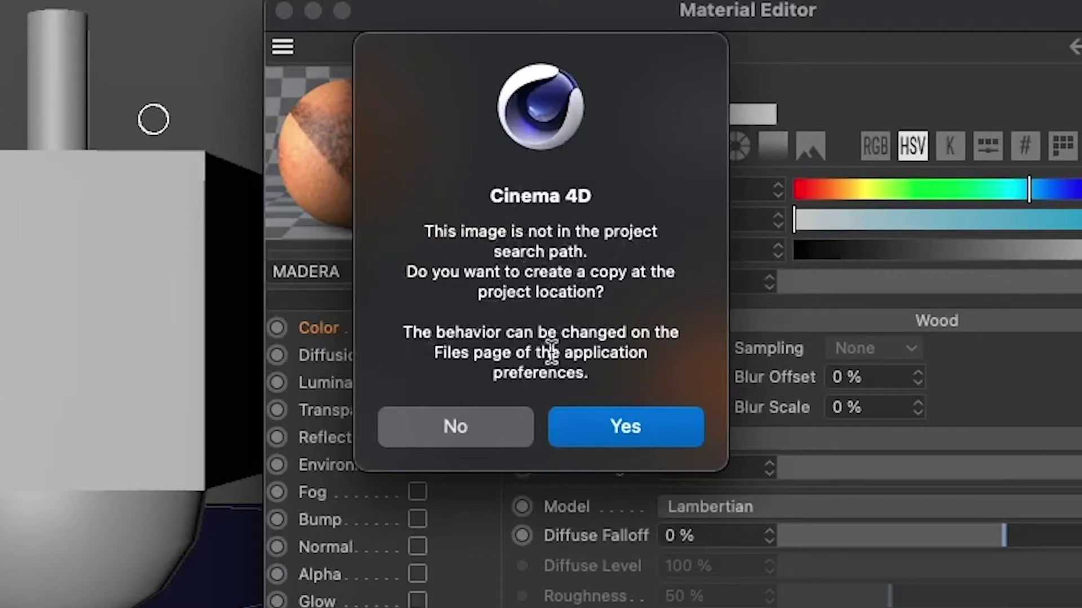
{"action": "left_click", "coordinate": [664, 428]}
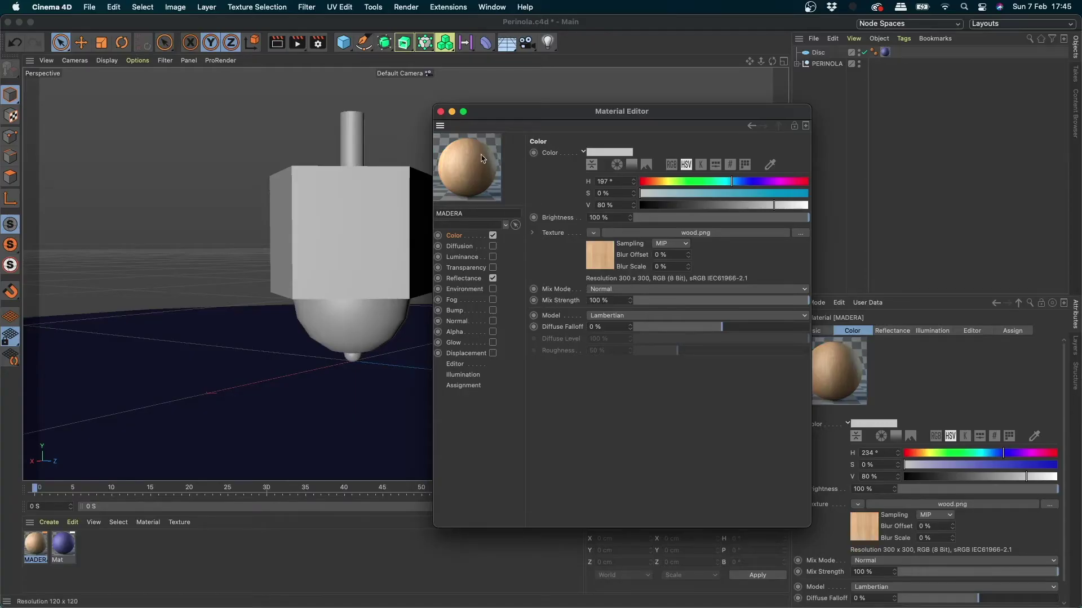
{"action": "left_click", "coordinate": [441, 112]}
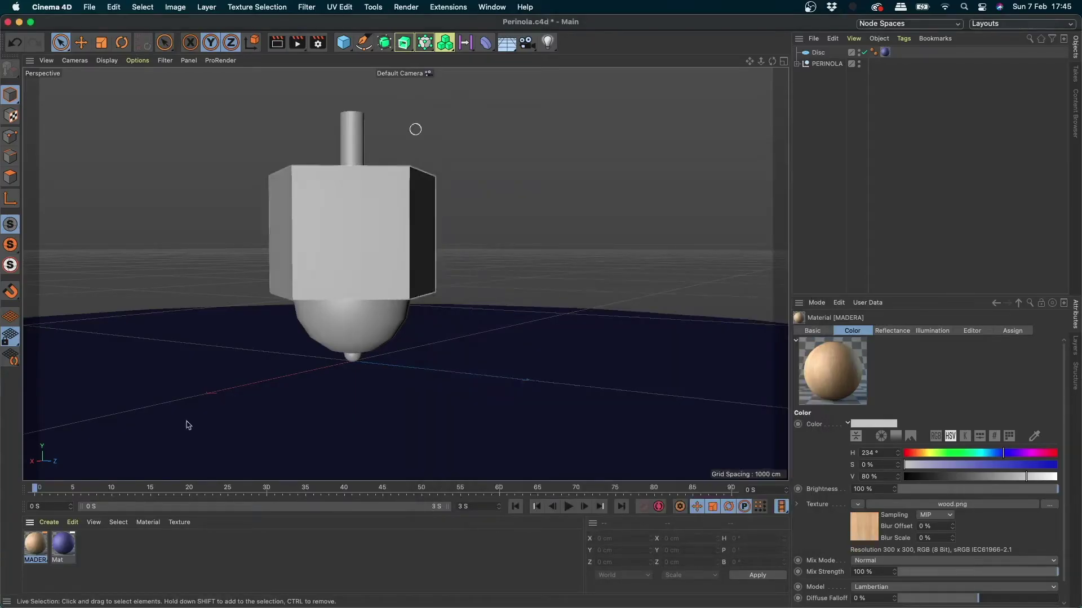
{"action": "left_click_drag", "start_coordinate": [35, 545], "coordinate": [828, 64]}
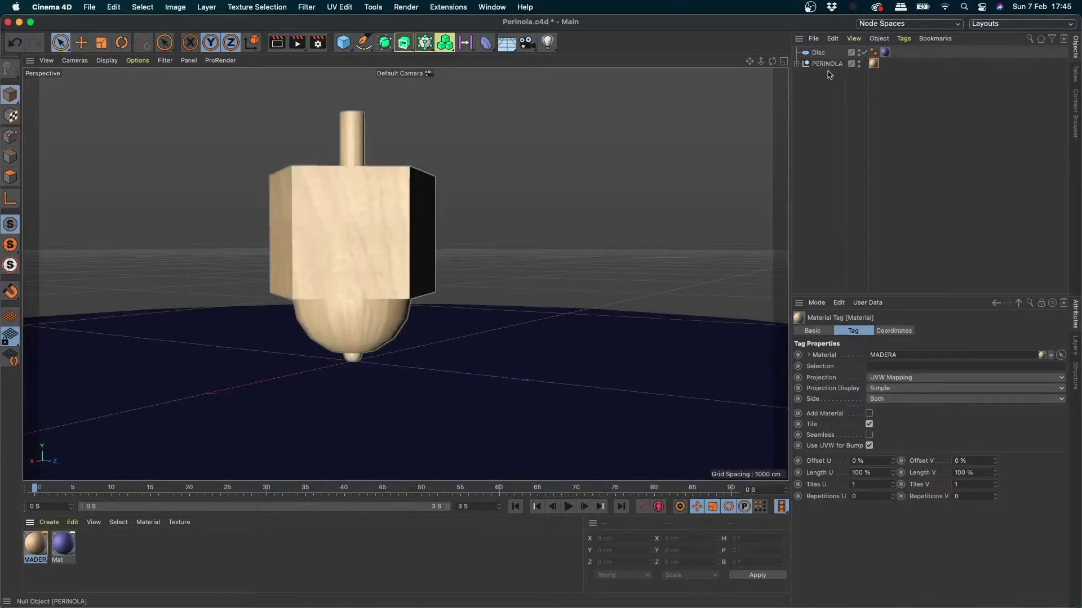
{"action": "key", "text": "super+r"}
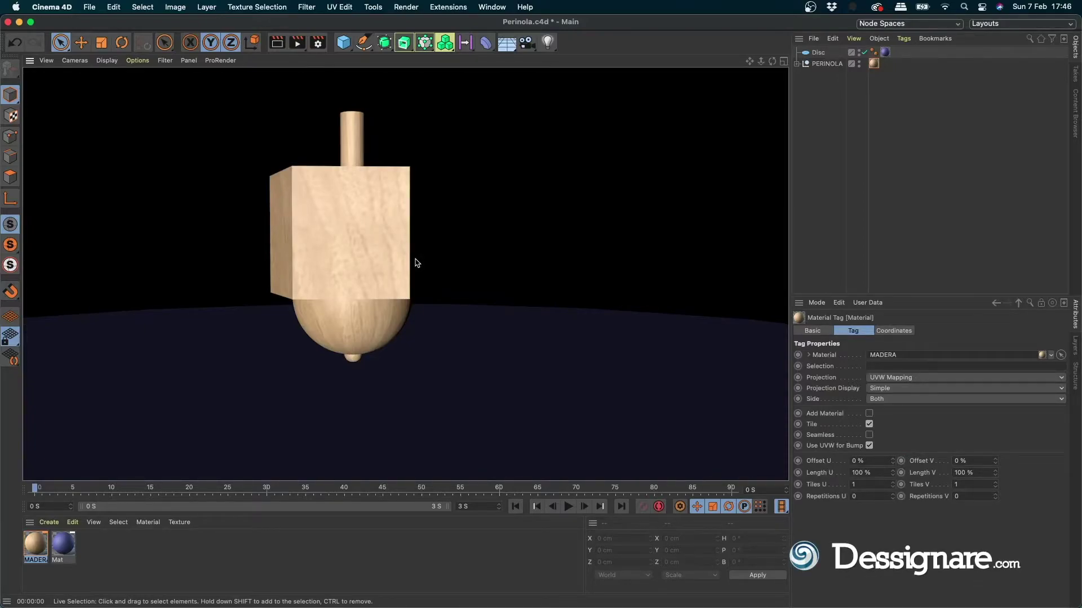
{"action": "left_click", "coordinate": [417, 263]}
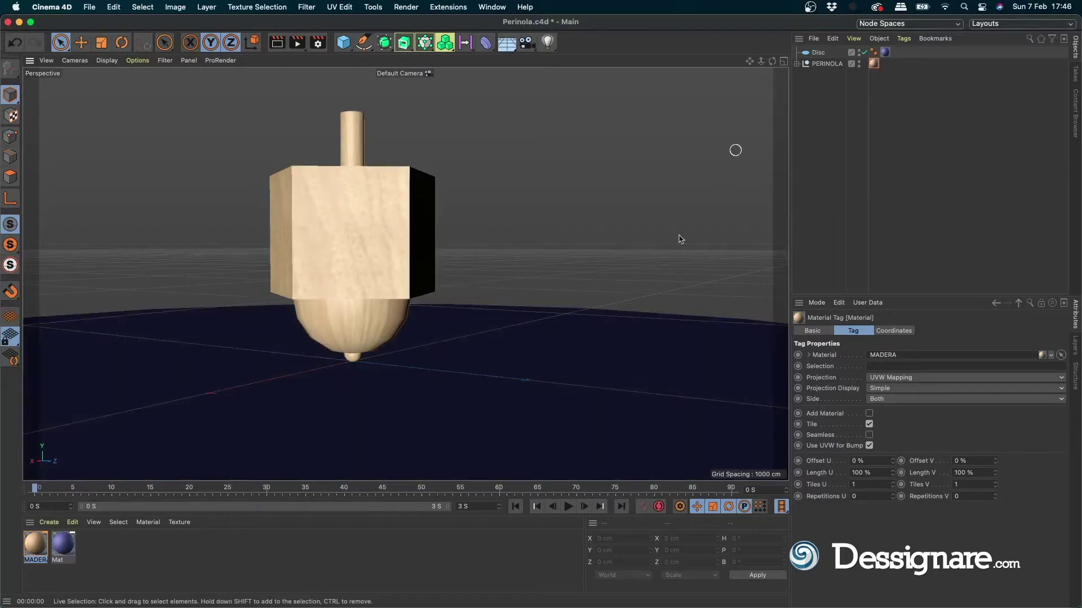
{"action": "left_click", "coordinate": [640, 270]}
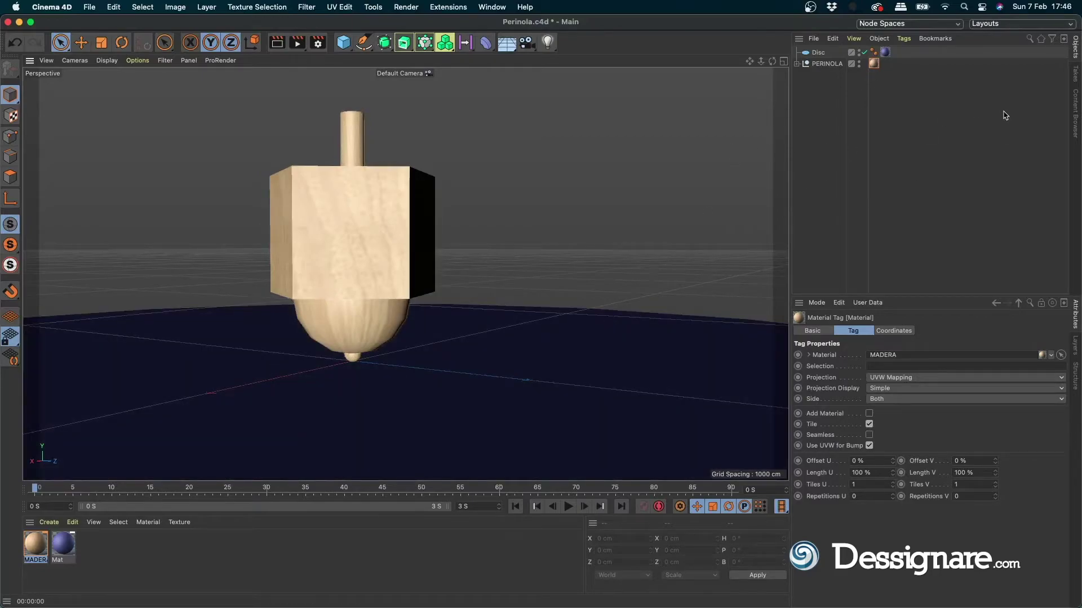
{"action": "left_click", "coordinate": [39, 553]}
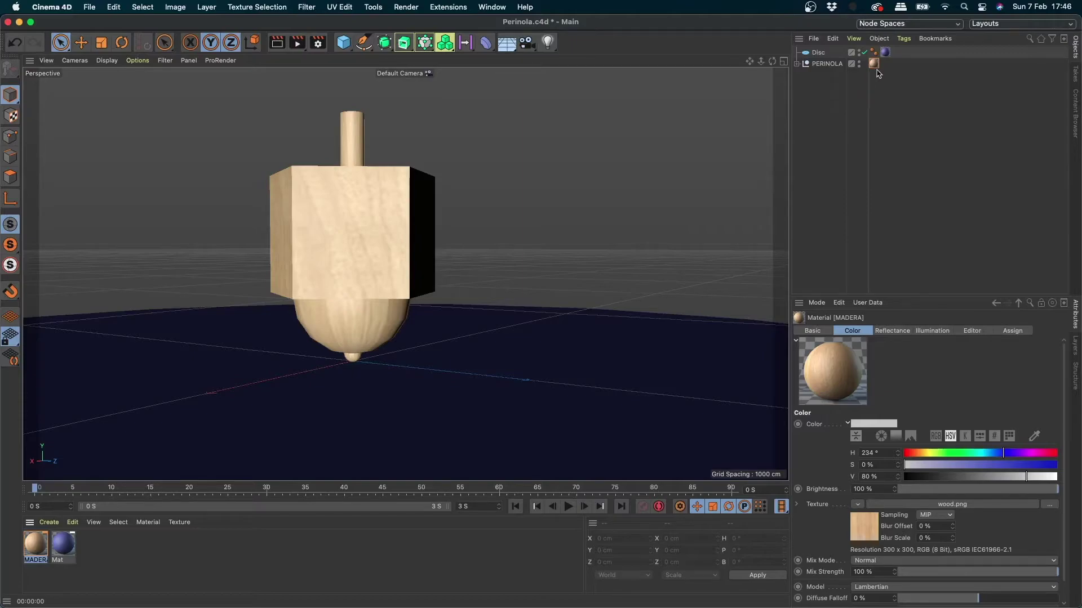
{"action": "left_click", "coordinate": [872, 66]}
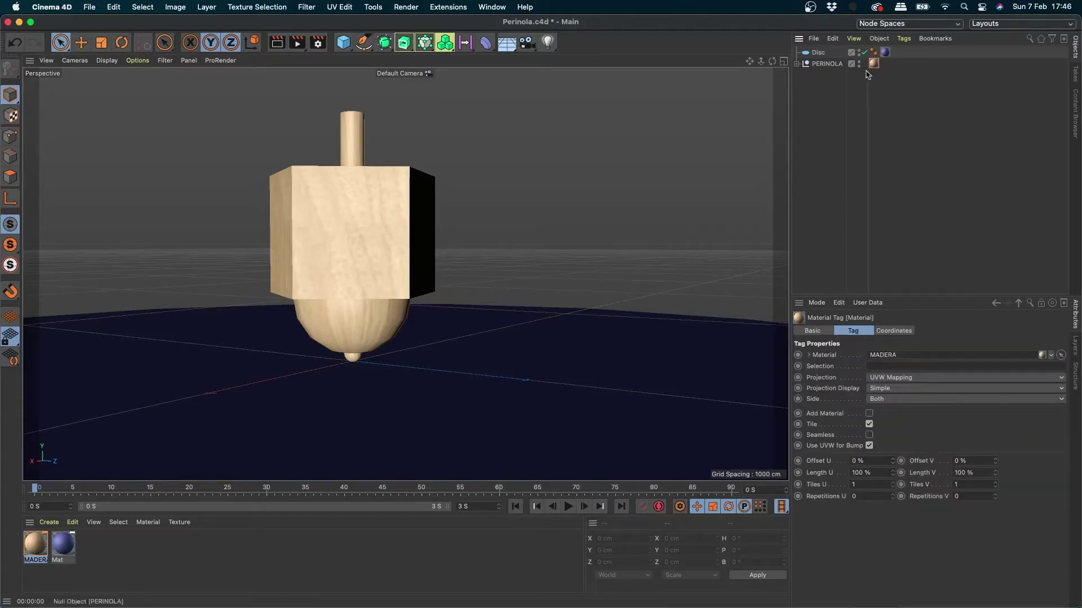
{"action": "key", "text": "Delete"}
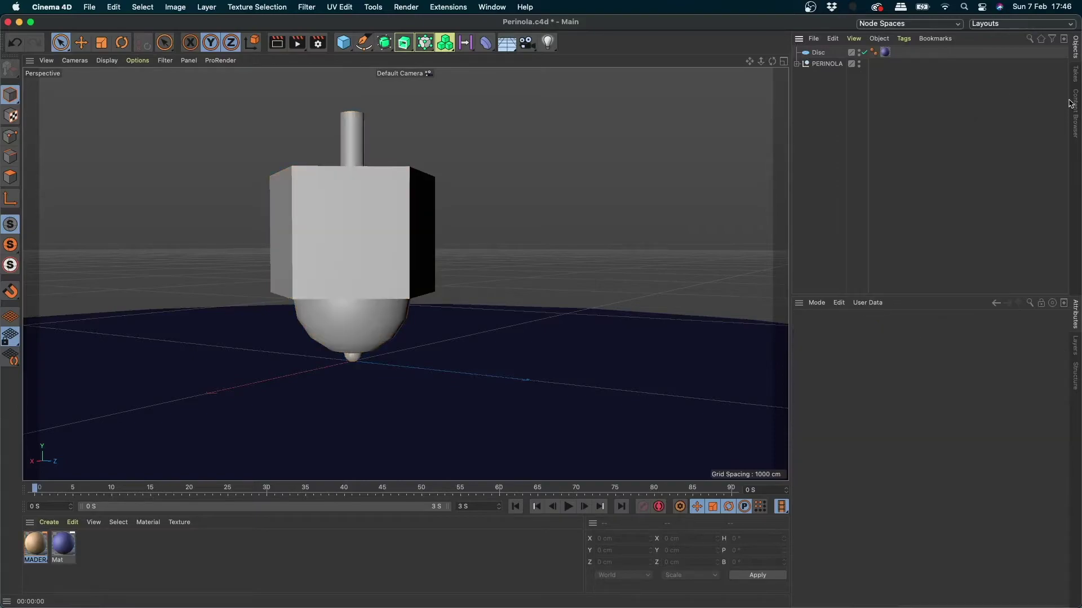
- Browse the Content Browser presets down to the Materials > Wood folder
{"action": "left_click", "coordinate": [1073, 104]}
{"action": "left_click", "coordinate": [1075, 50]}
{"action": "left_click", "coordinate": [1076, 108]}
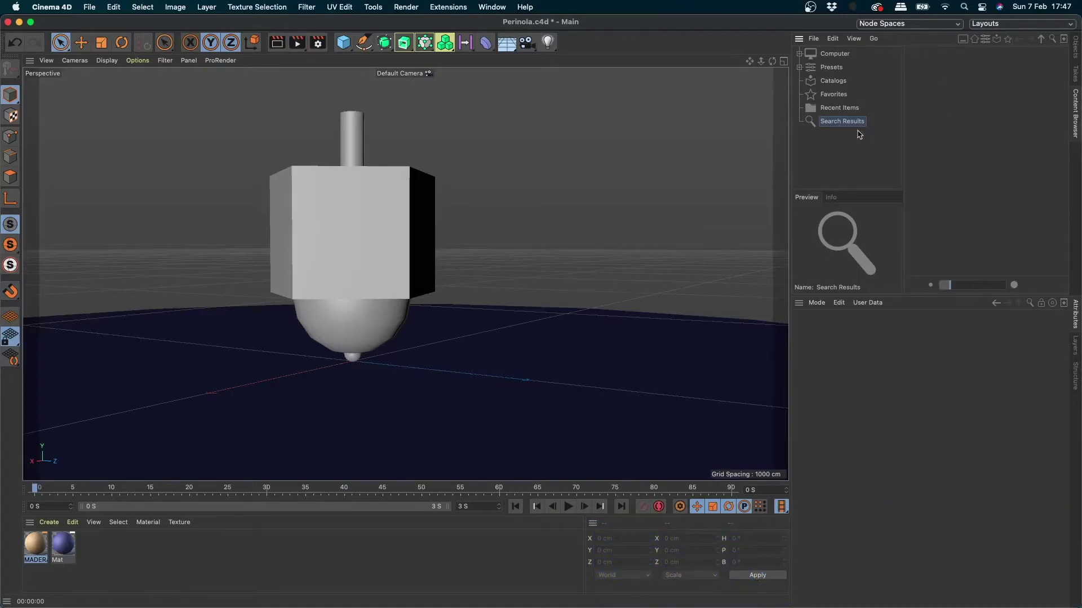
{"action": "left_click", "coordinate": [831, 68]}
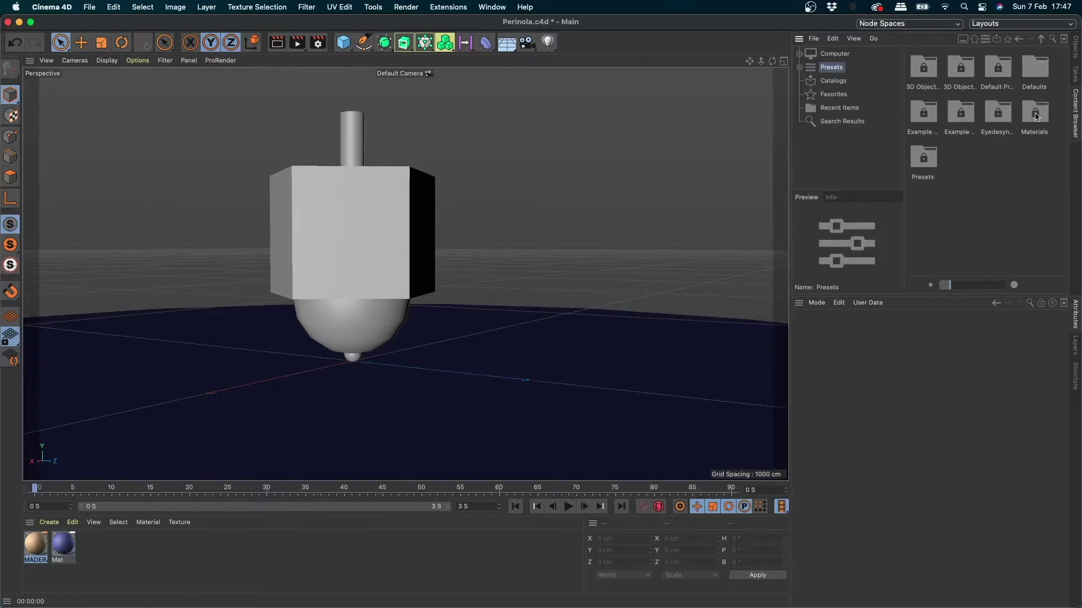
{"action": "left_click", "coordinate": [930, 79]}
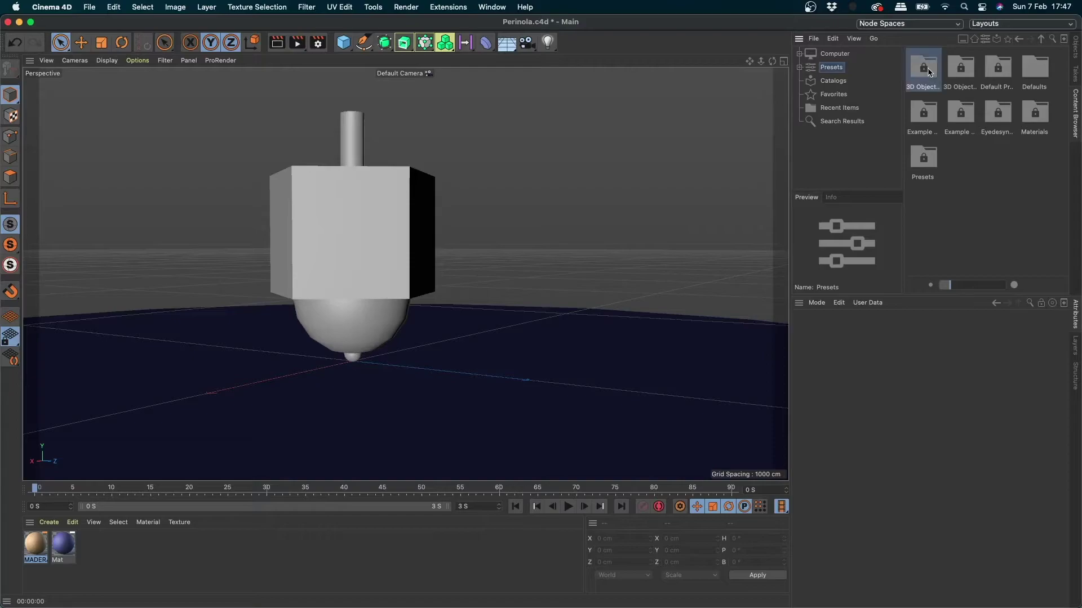
{"action": "left_click", "coordinate": [962, 72]}
{"action": "double_click", "coordinate": [1043, 108]}
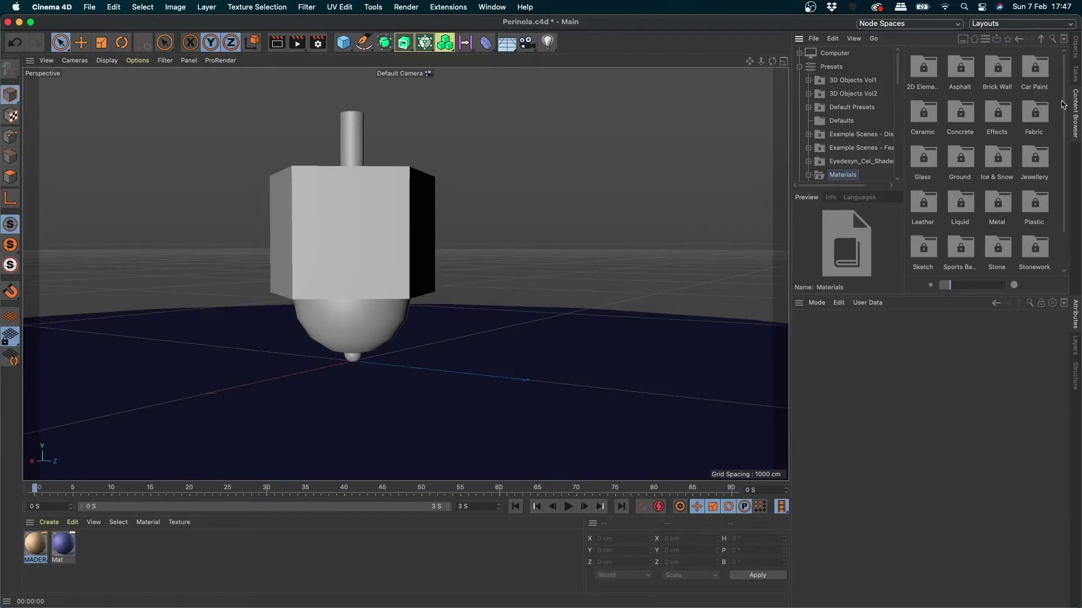
{"action": "scroll", "coordinate": [1064, 105], "scroll_direction": "down", "scroll_amount": 2}
{"action": "left_click", "coordinate": [1036, 253]}
{"action": "double_click", "coordinate": [1035, 255]}
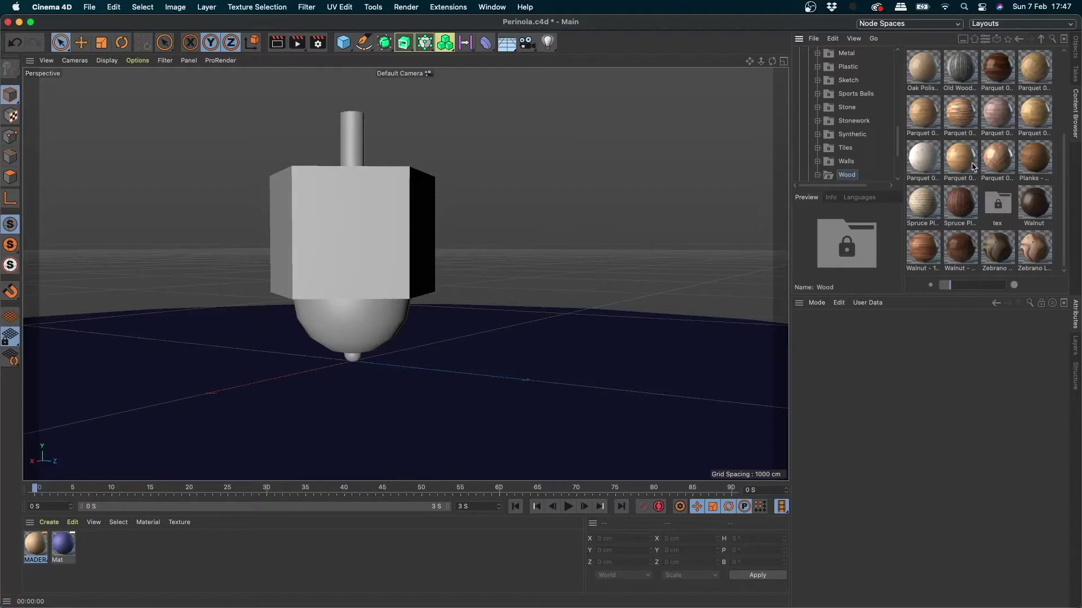
- Add the Oak Polished - White material to the scene and apply it to PERINOLA
{"action": "left_click", "coordinate": [997, 165]}
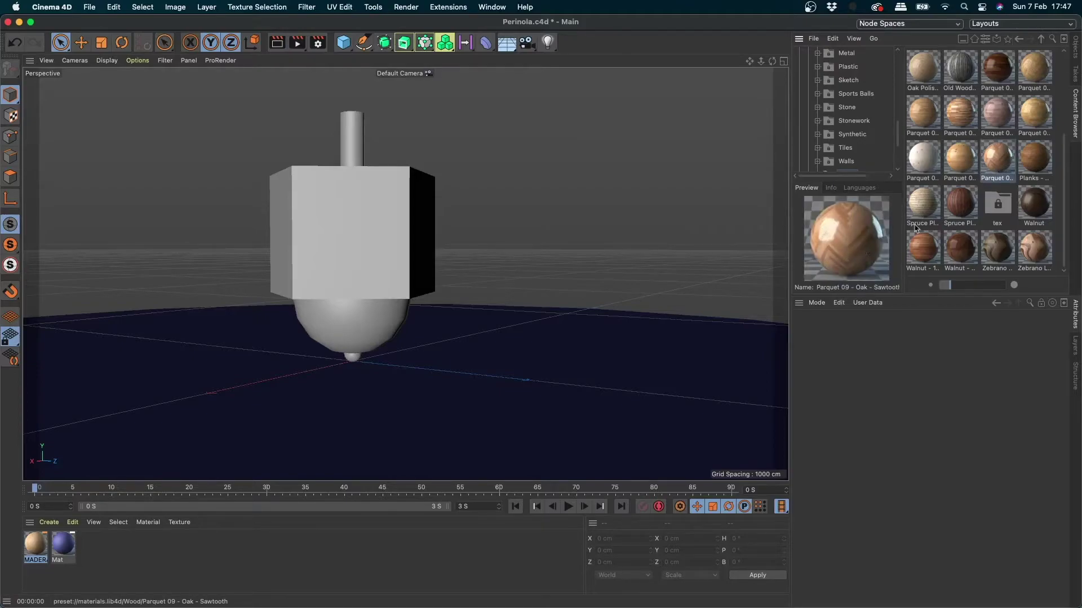
{"action": "left_click", "coordinate": [1023, 272]}
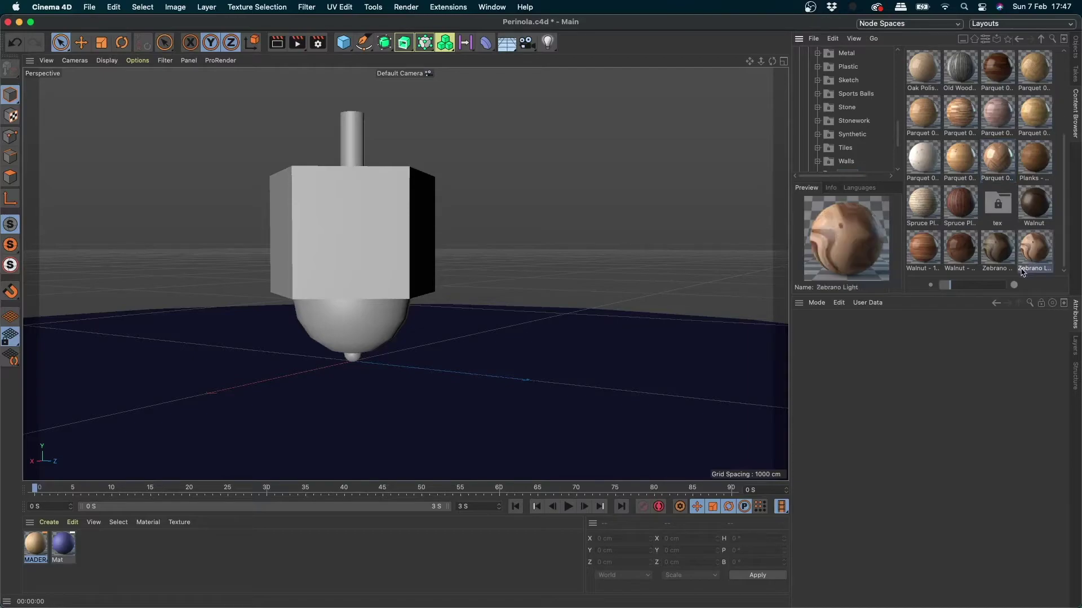
{"action": "left_click", "coordinate": [929, 77]}
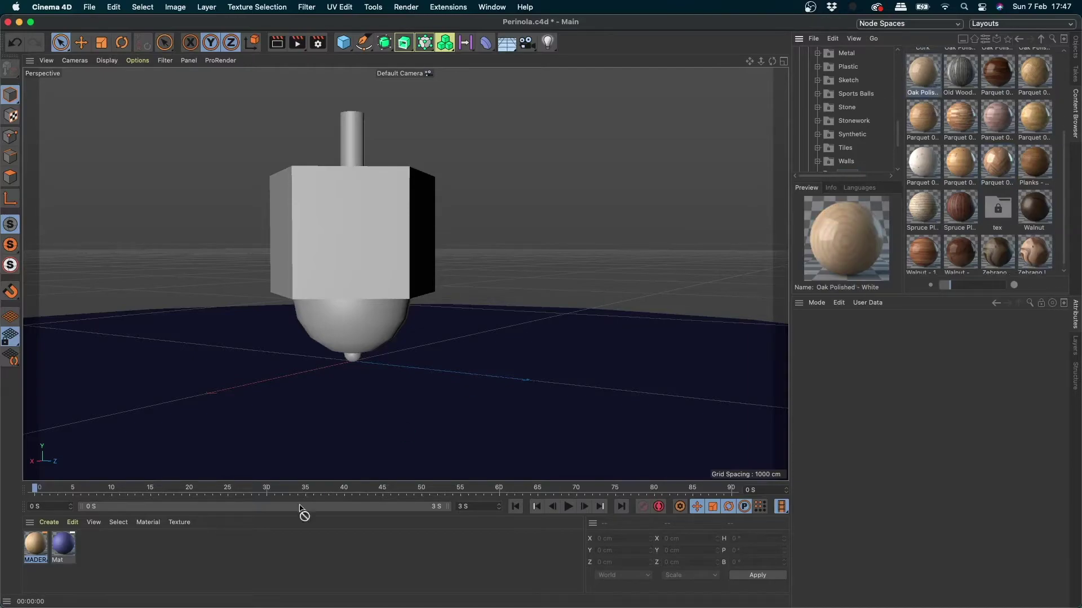
{"action": "left_click_drag", "start_coordinate": [931, 79], "coordinate": [195, 581]}
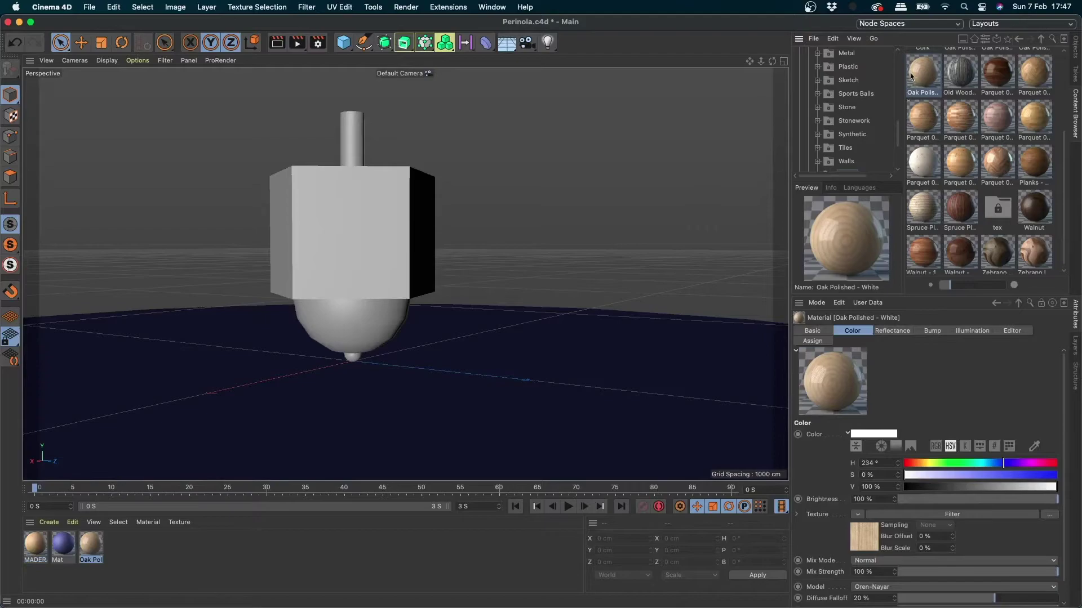
{"action": "left_click_drag", "start_coordinate": [92, 558], "coordinate": [459, 439]}
{"action": "left_click_drag", "start_coordinate": [939, 136], "coordinate": [582, 384]}
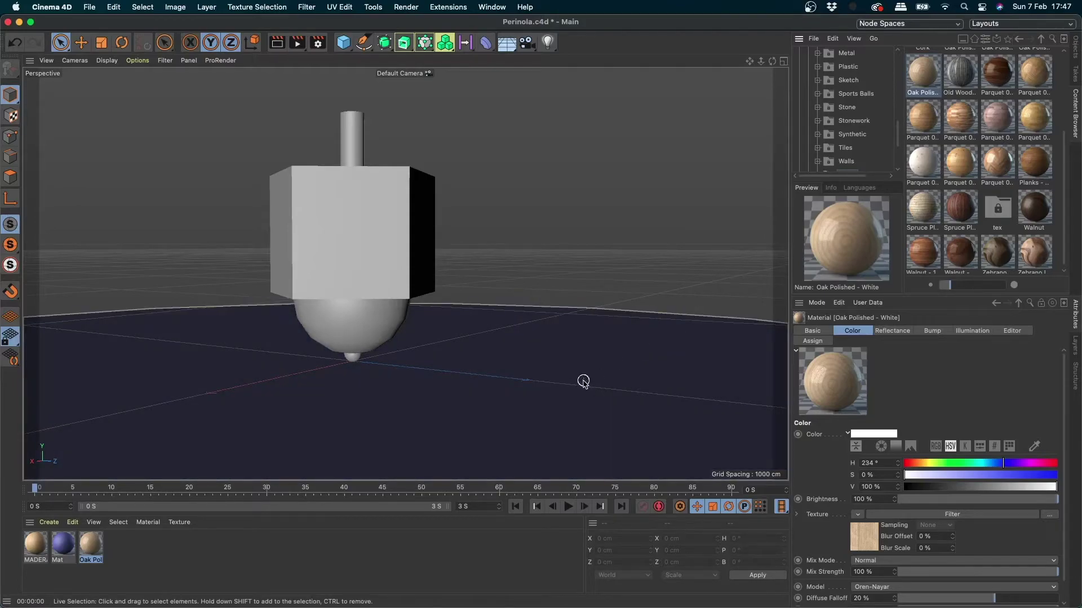
{"action": "left_click_drag", "start_coordinate": [582, 385], "coordinate": [588, 383]}
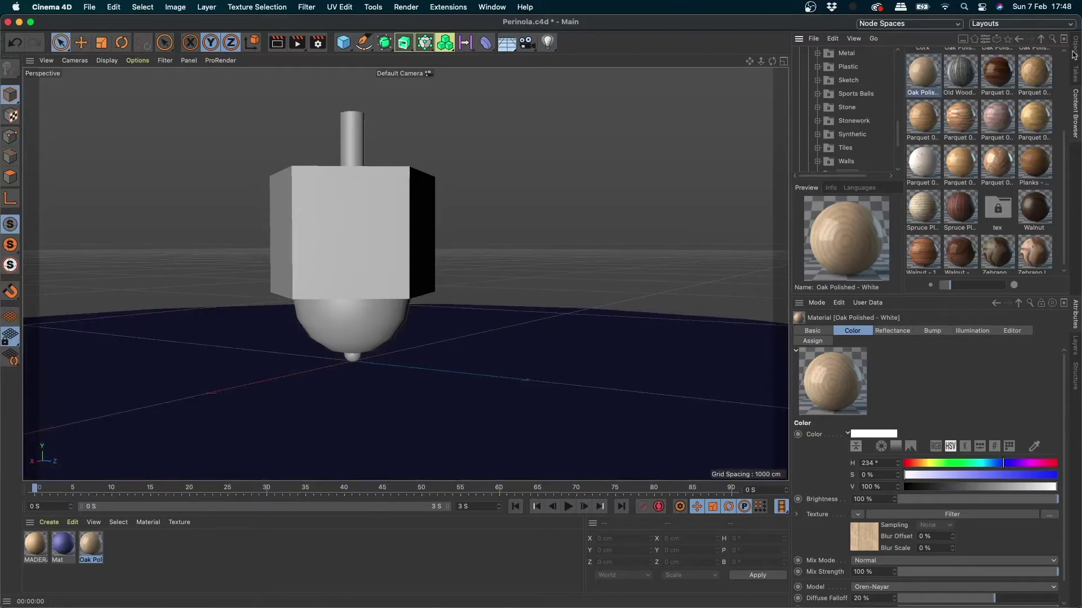
{"action": "mouse_move", "coordinate": [94, 549]}
{"action": "left_mouse_down"}
{"action": "mouse_move", "coordinate": [367, 278]}
{"action": "mouse_move", "coordinate": [838, 74]}
{"action": "mouse_move", "coordinate": [823, 69]}
{"action": "left_mouse_up"}
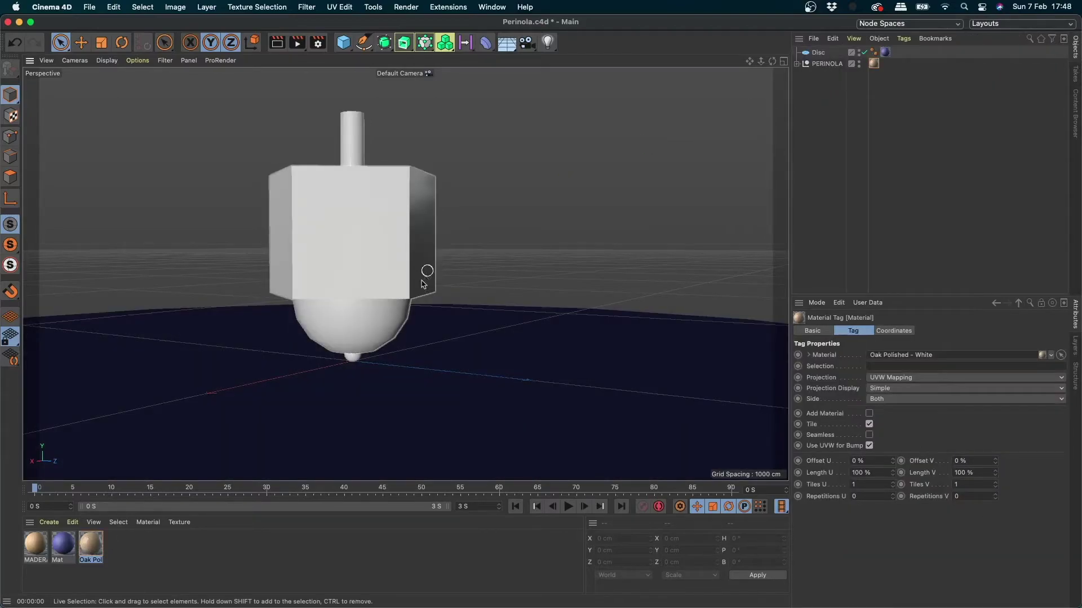
- Render a preview of the wood, then drop the MADERA material onto PERINOLA
{"action": "key", "text": "super+r"}
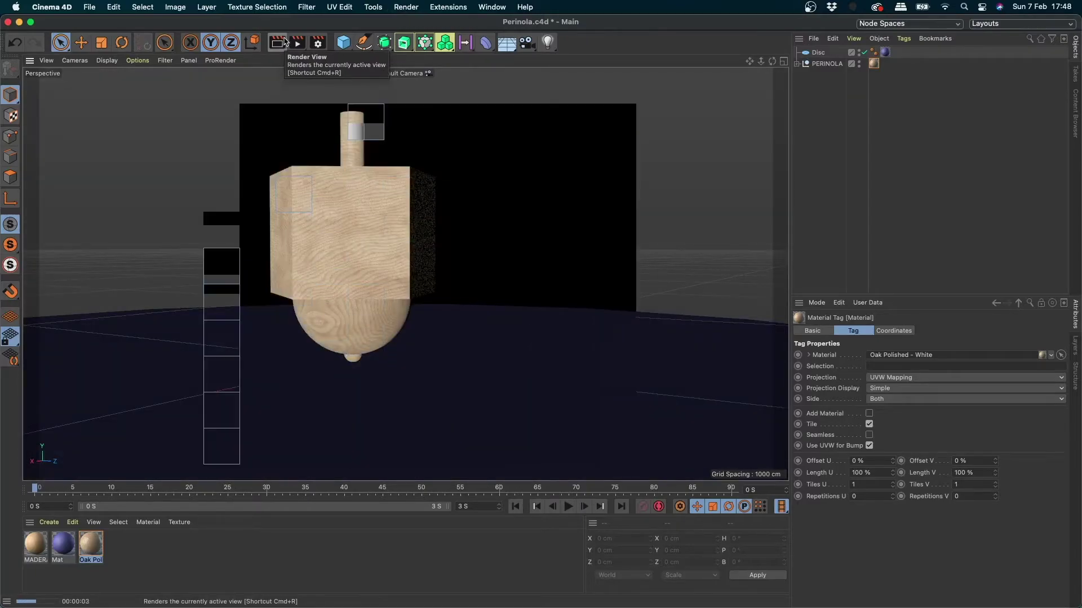
{"action": "left_click", "coordinate": [459, 226]}
{"action": "left_click", "coordinate": [827, 91]}
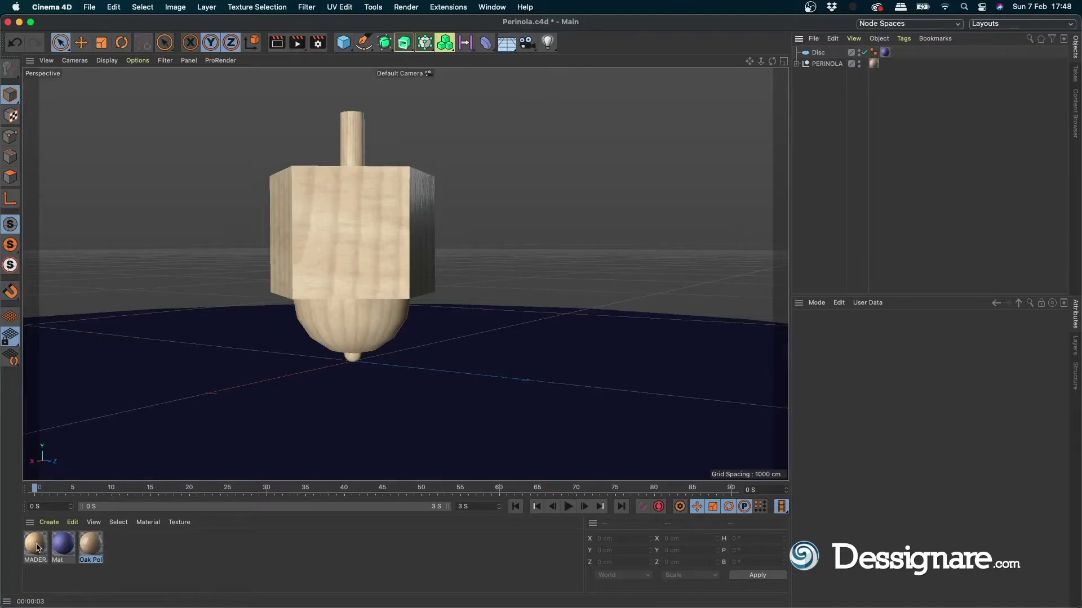
{"action": "left_click_drag", "start_coordinate": [38, 547], "coordinate": [878, 66]}
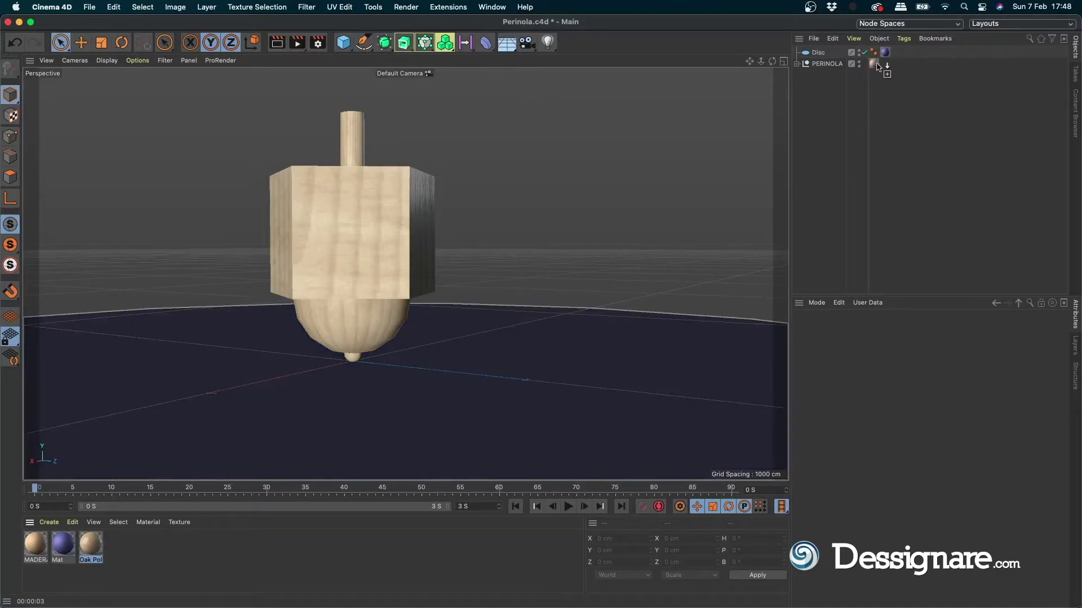
- Enable Bump on the MADERA material using the Surfaces > Wood shader
{"action": "left_click", "coordinate": [36, 549]}
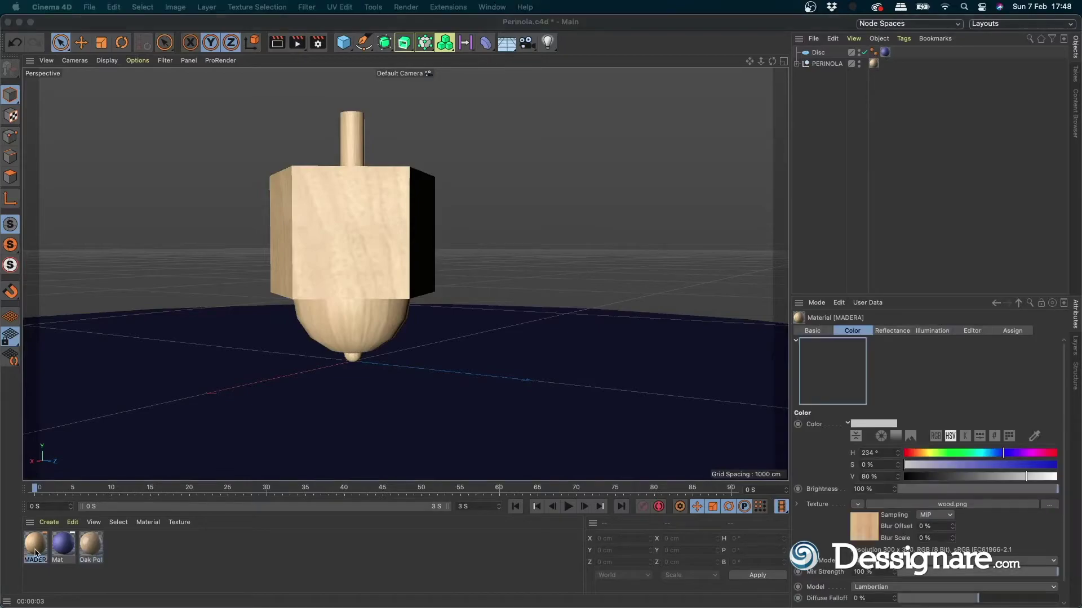
{"action": "double_click", "coordinate": [36, 550]}
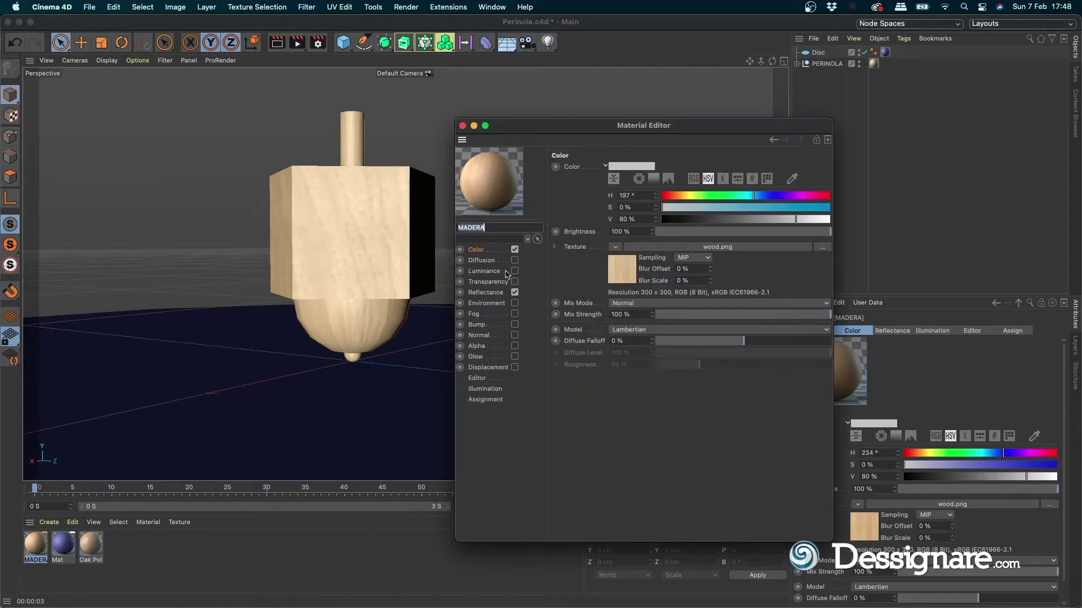
{"action": "left_click", "coordinate": [486, 327]}
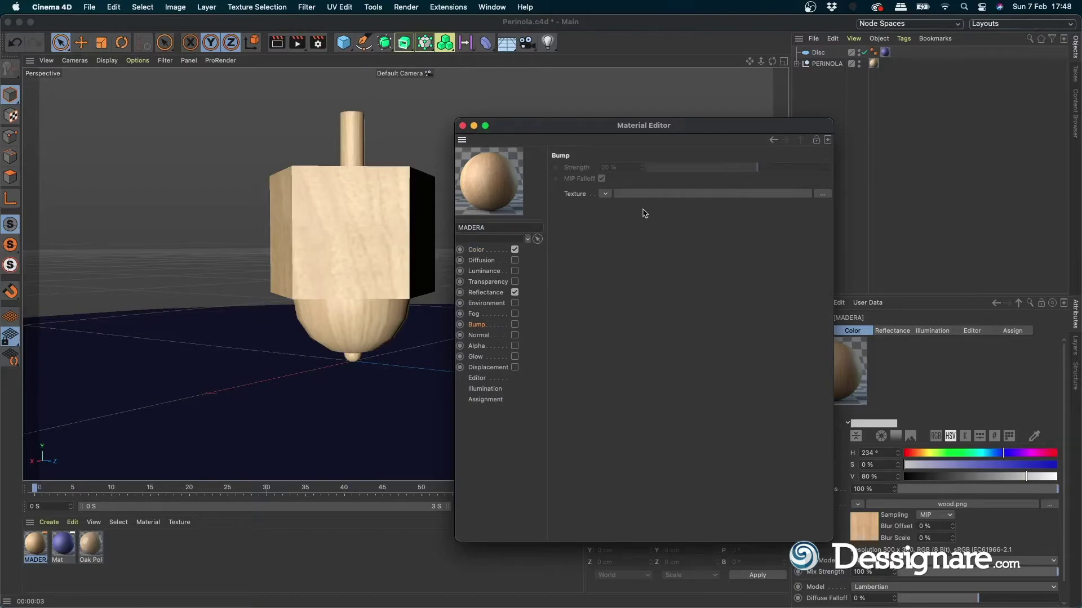
{"action": "left_click", "coordinate": [514, 325]}
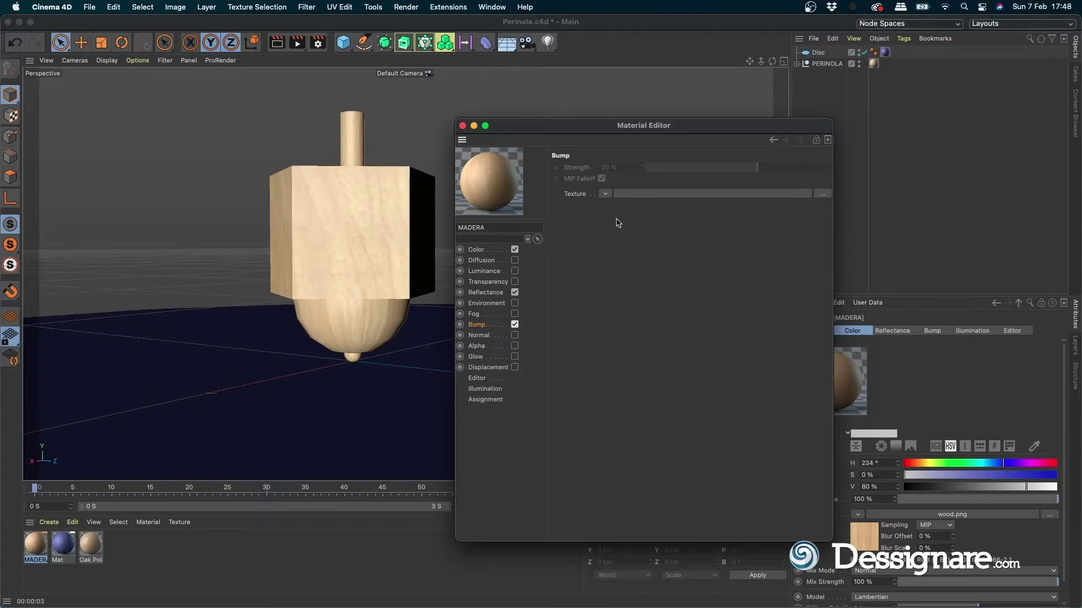
{"action": "left_click", "coordinate": [605, 194]}
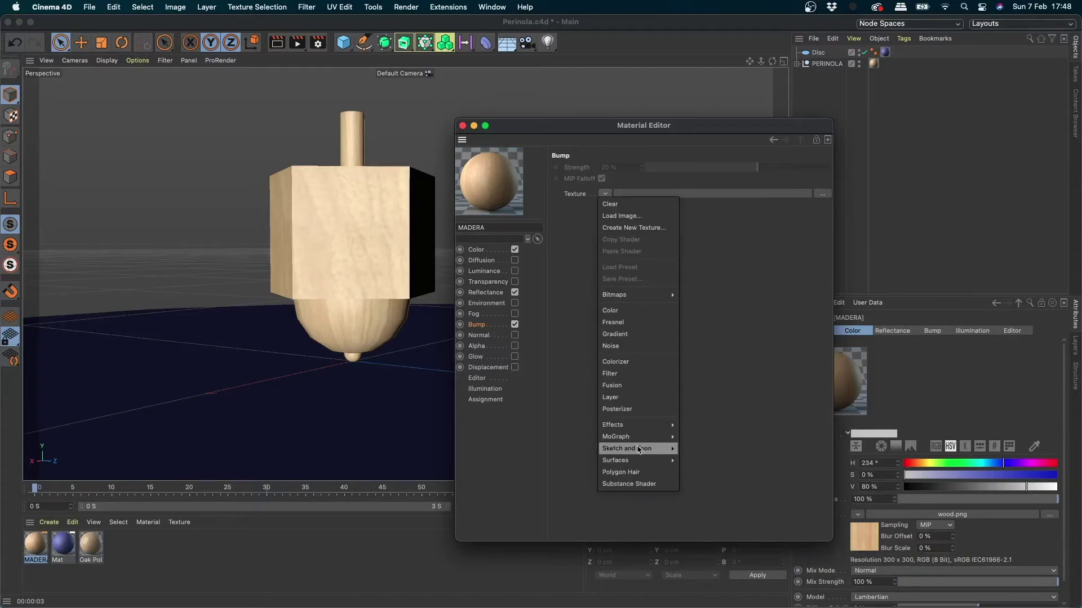
{"action": "mouse_move", "coordinate": [615, 460]}
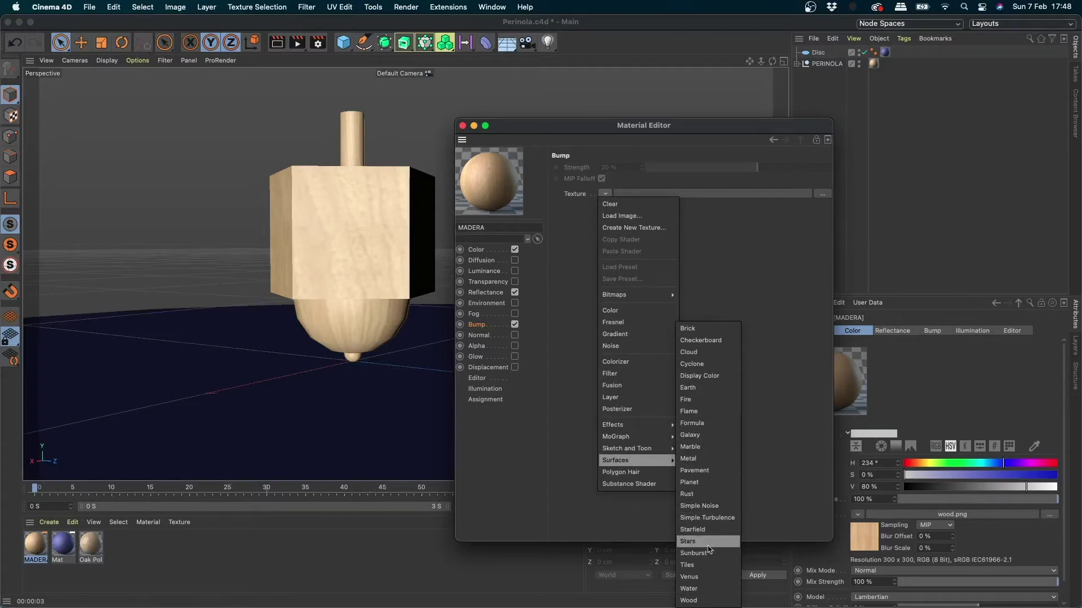
{"action": "left_click", "coordinate": [689, 600]}
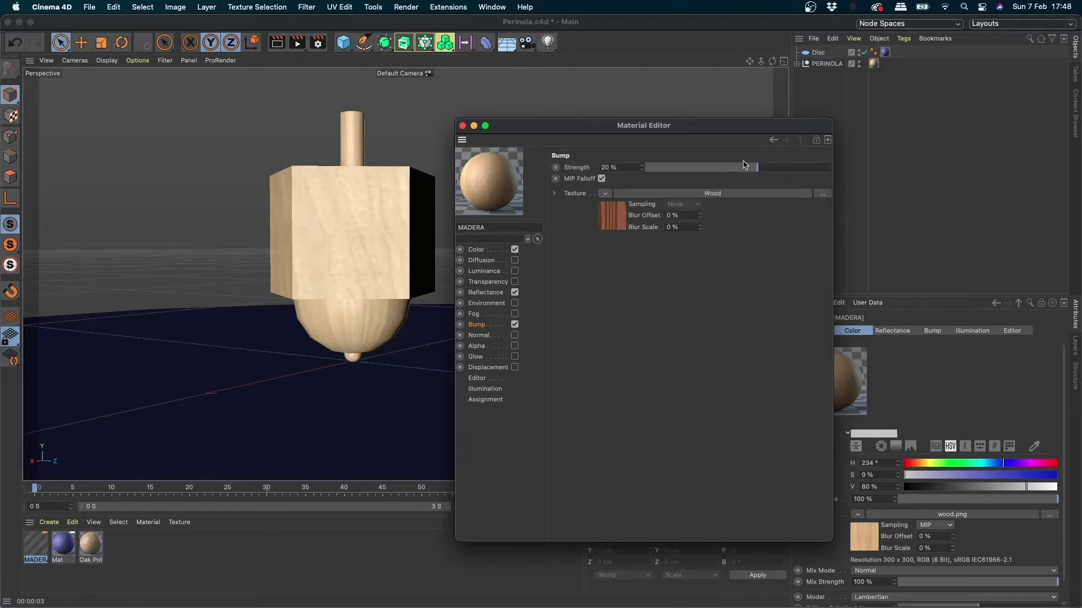
- Set the MADERA bump strength to 25% after trying other values
{"action": "mouse_move", "coordinate": [744, 165]}
{"action": "left_mouse_down"}
{"action": "mouse_move", "coordinate": [674, 171]}
{"action": "mouse_move", "coordinate": [797, 168]}
{"action": "left_mouse_up"}
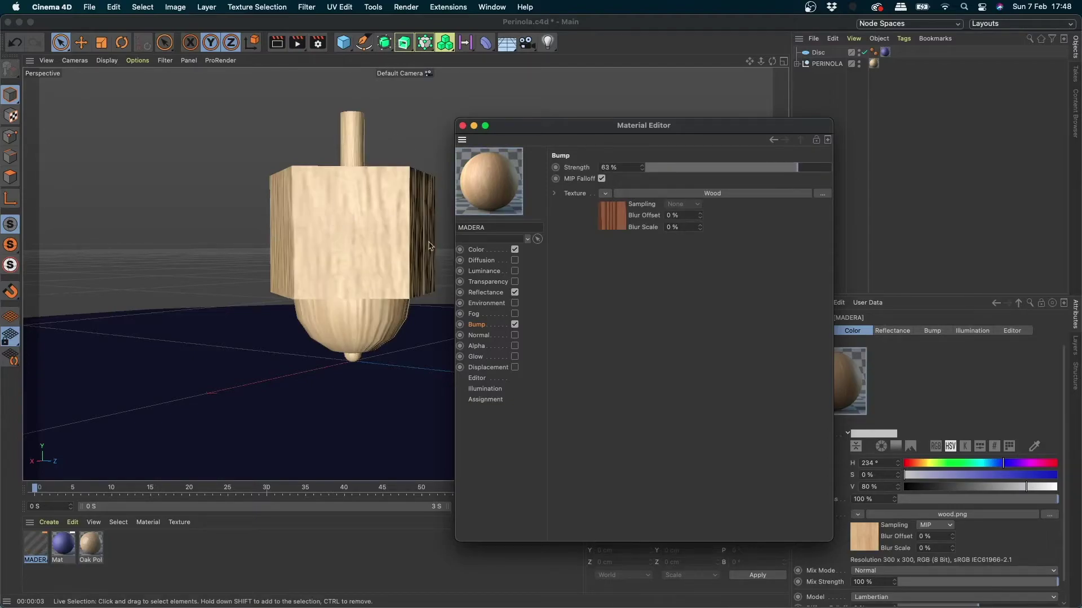
{"action": "left_click", "coordinate": [660, 169]}
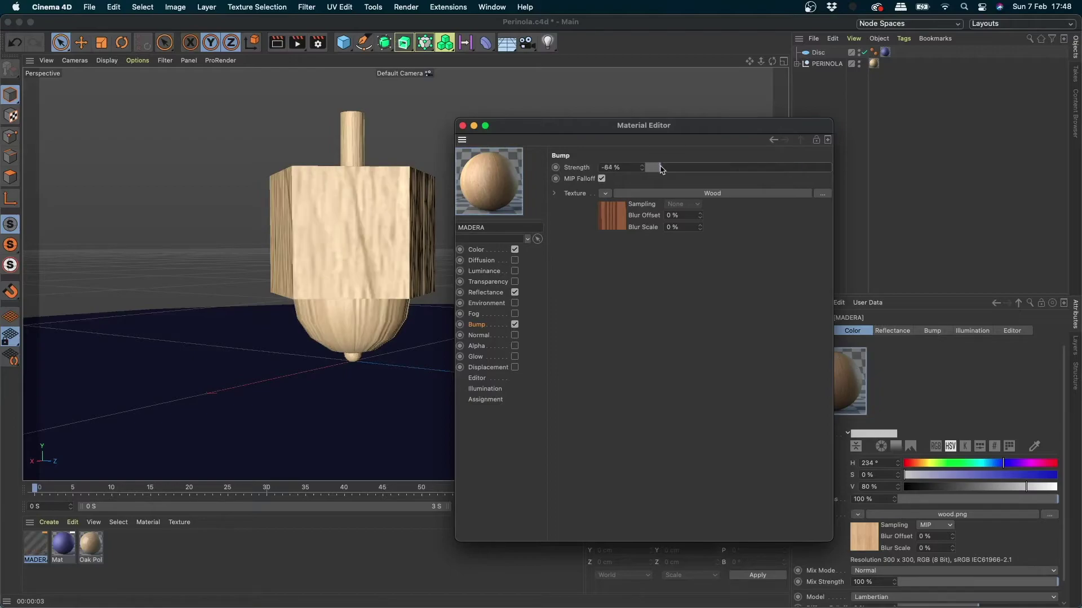
{"action": "left_click_drag", "start_coordinate": [710, 169], "coordinate": [756, 171]}
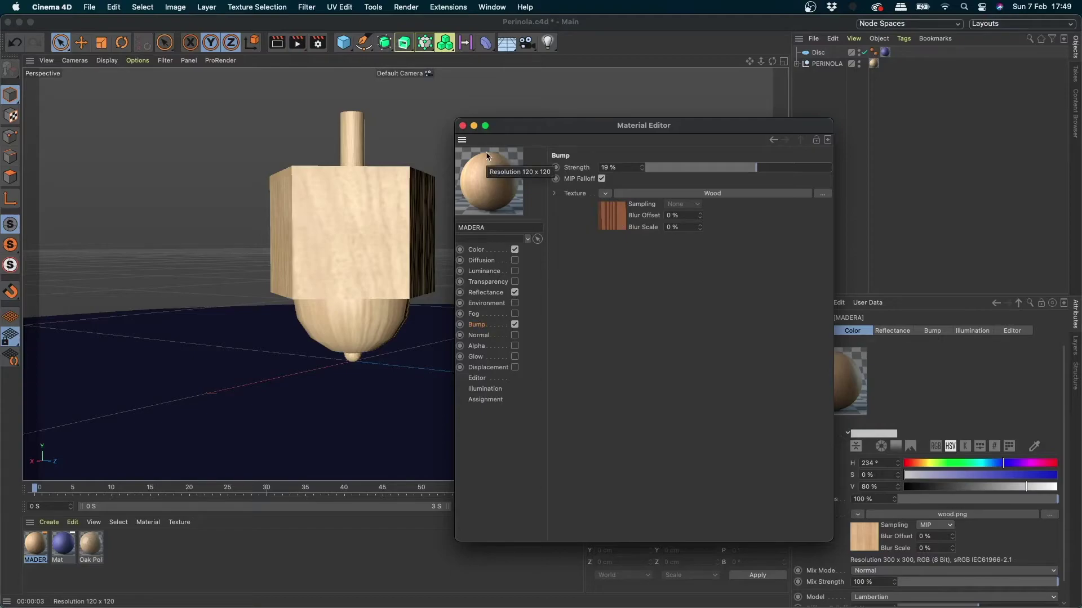
{"action": "mouse_move", "coordinate": [756, 168]}
{"action": "left_mouse_down"}
{"action": "mouse_move", "coordinate": [795, 169]}
{"action": "mouse_move", "coordinate": [735, 172]}
{"action": "left_mouse_up"}
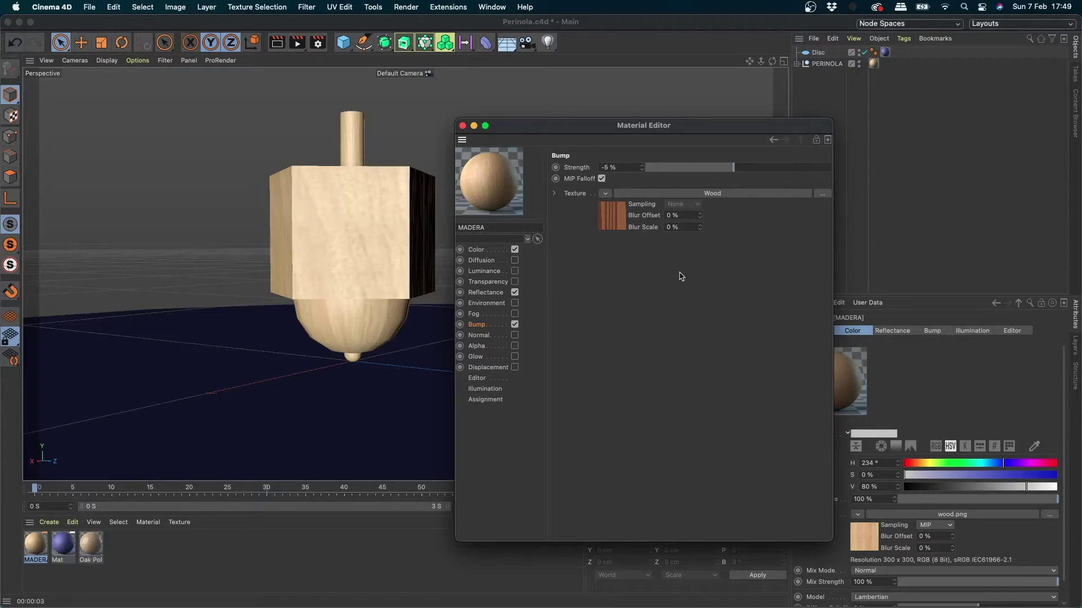
{"action": "left_click", "coordinate": [761, 167]}
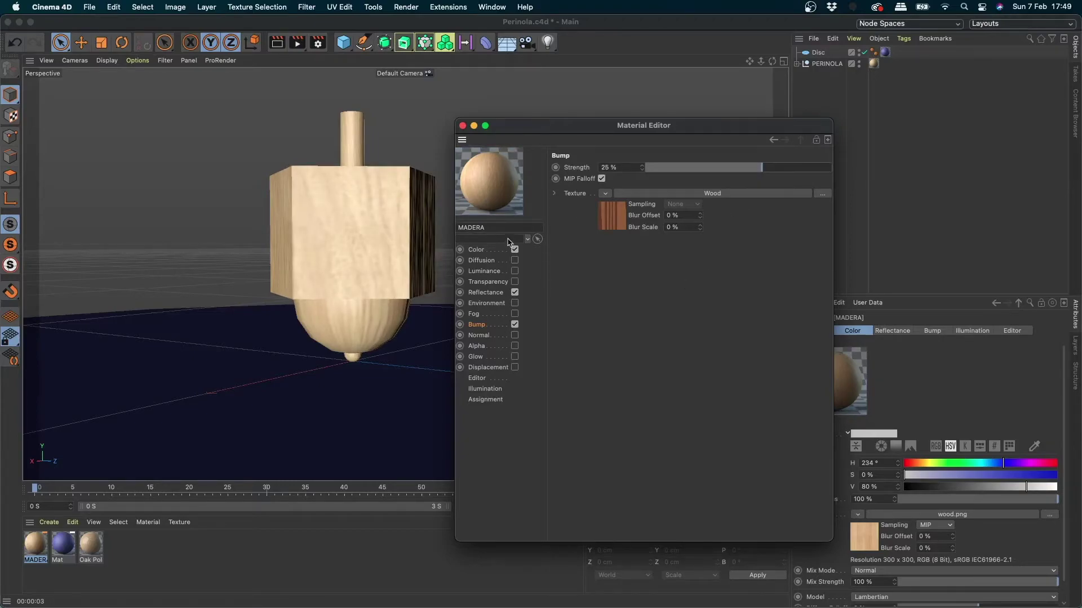
- Close the Material Editor, add an Omni Light and move it along X
{"action": "left_click", "coordinate": [463, 125]}
{"action": "left_click", "coordinate": [547, 42]}
{"action": "left_click_drag", "start_coordinate": [306, 390], "coordinate": [235, 406]}
- Move the trial Omni Light lower, under the top and high above, then delete it
{"action": "left_click_drag", "start_coordinate": [276, 343], "coordinate": [312, 400]}
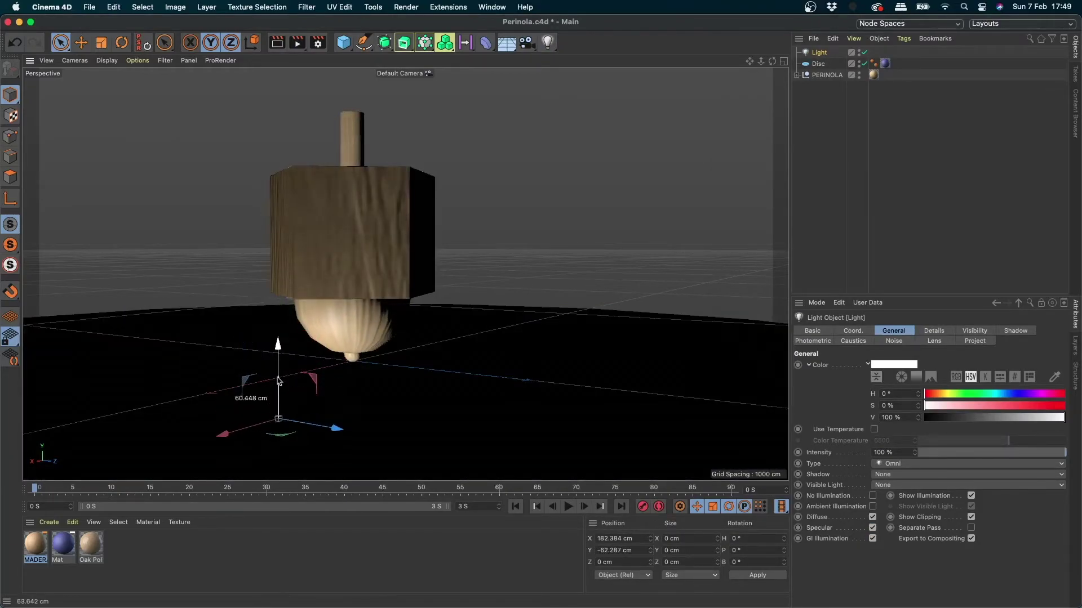
{"action": "left_click_drag", "start_coordinate": [224, 420], "coordinate": [284, 404]}
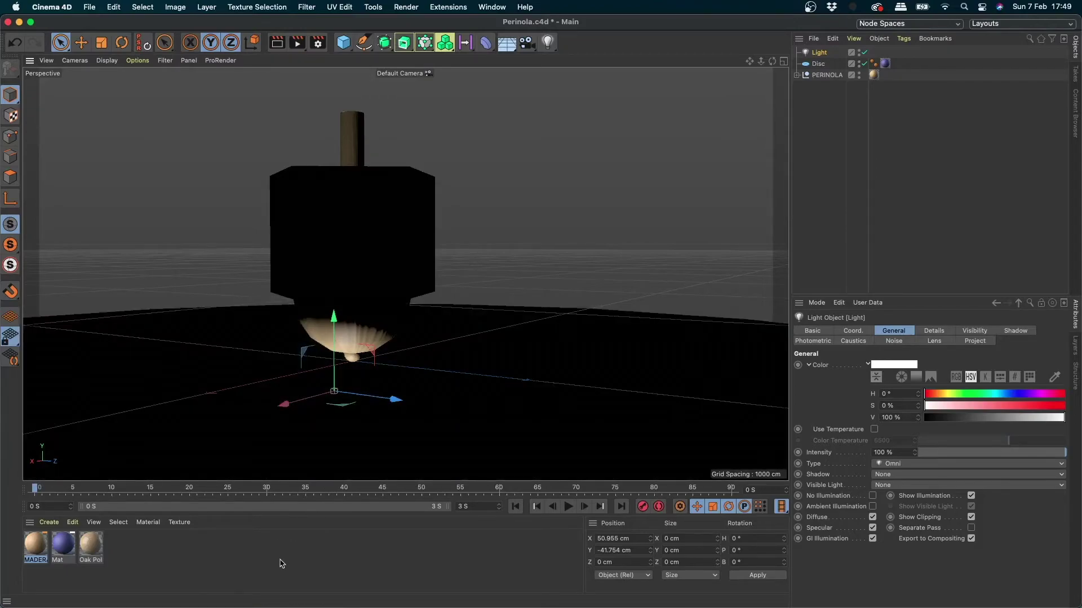
{"action": "left_click_drag", "start_coordinate": [334, 338], "coordinate": [334, 214]}
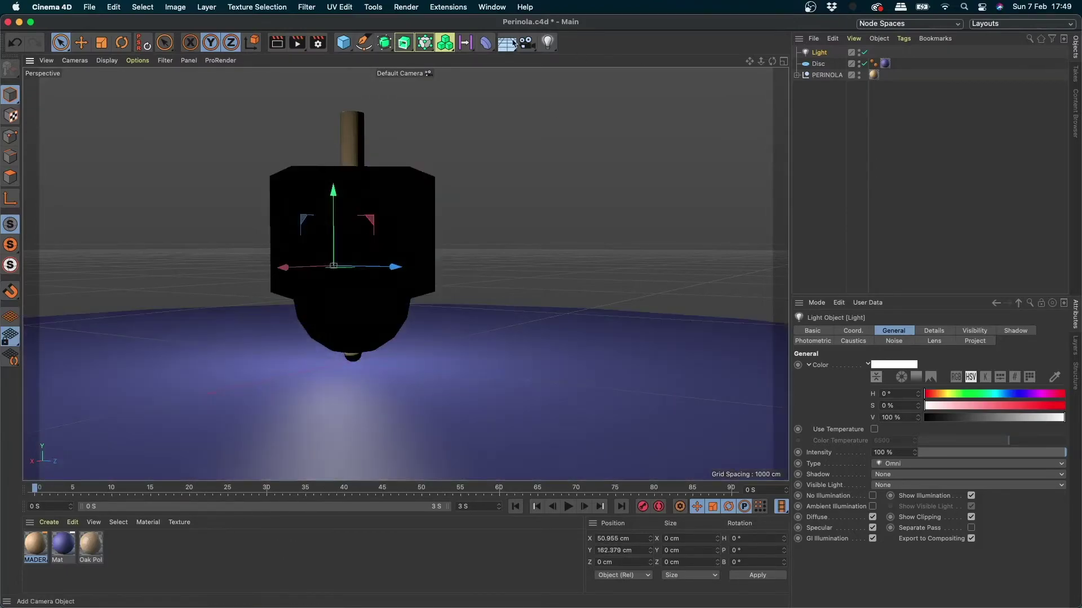
{"action": "key", "text": "Delete"}
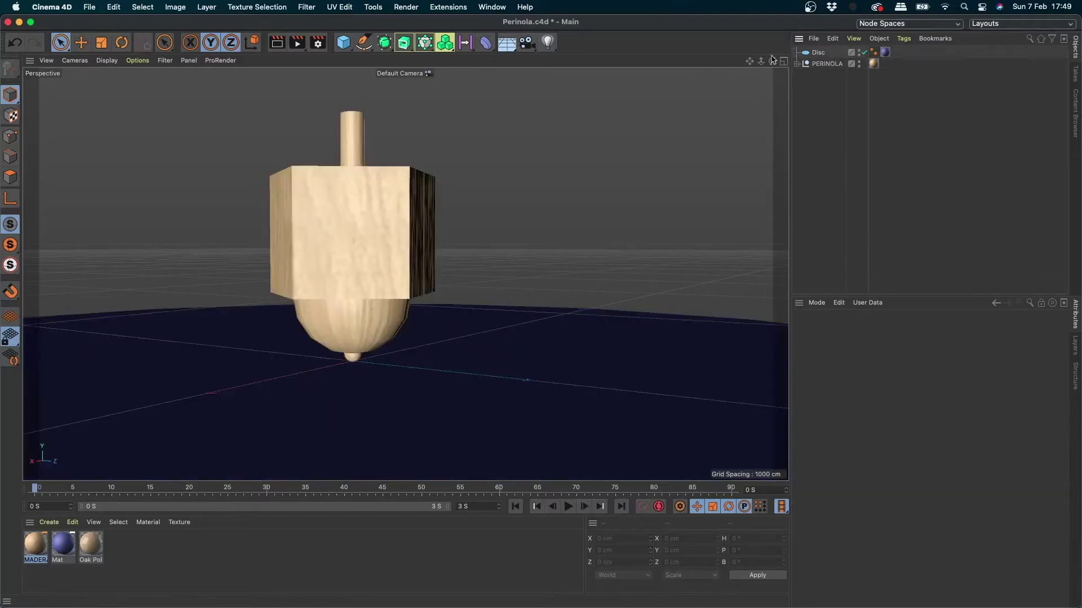
- Render PERINOLA and swap its material to Oak Polished - White
{"action": "left_click", "coordinate": [825, 64]}
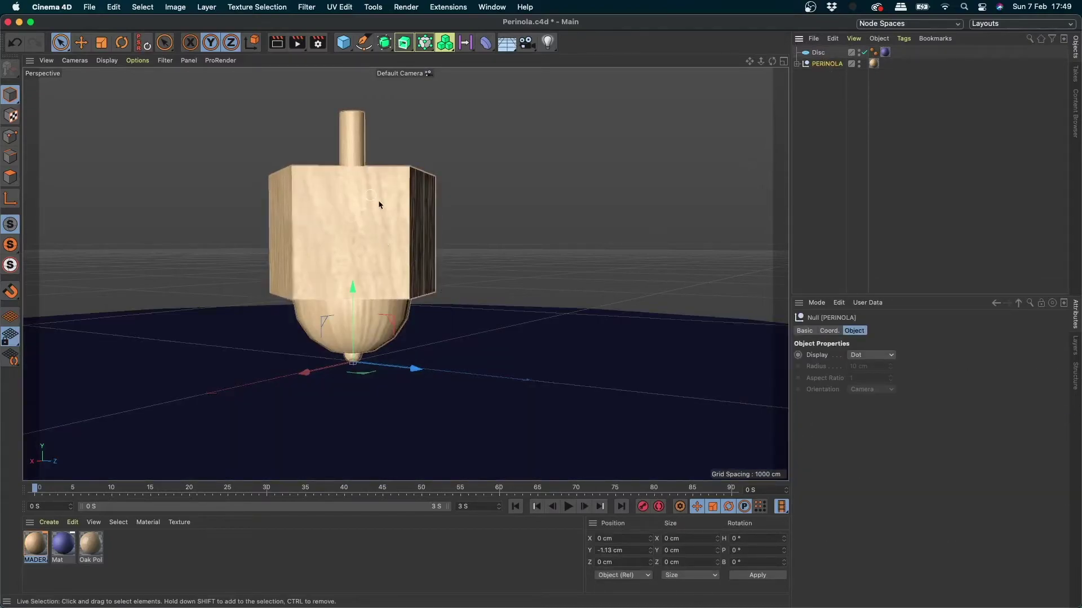
{"action": "key", "text": "ctrl+r"}
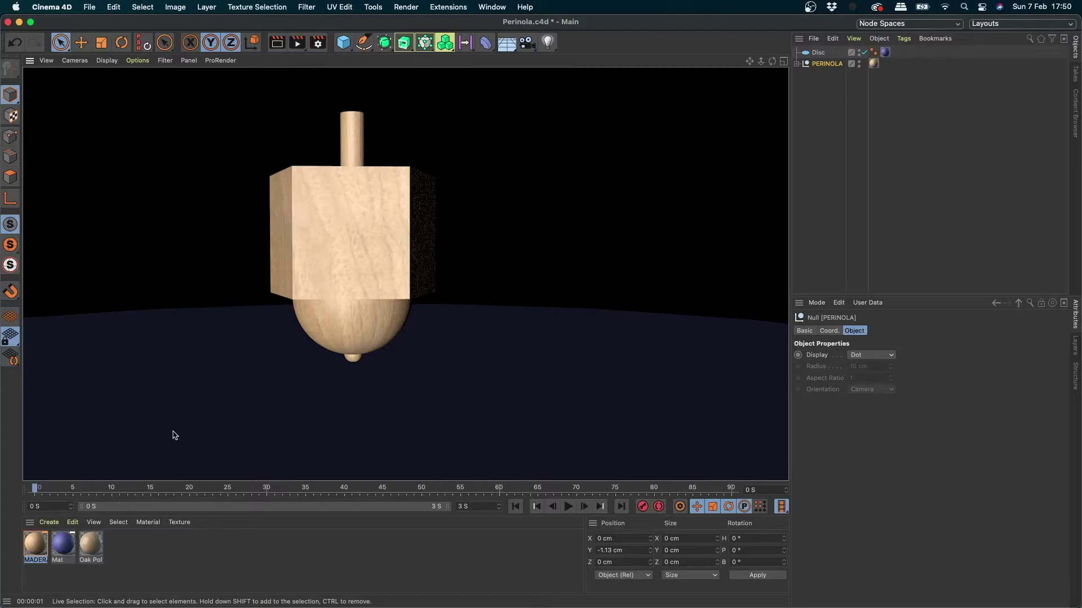
{"action": "left_click", "coordinate": [874, 63]}
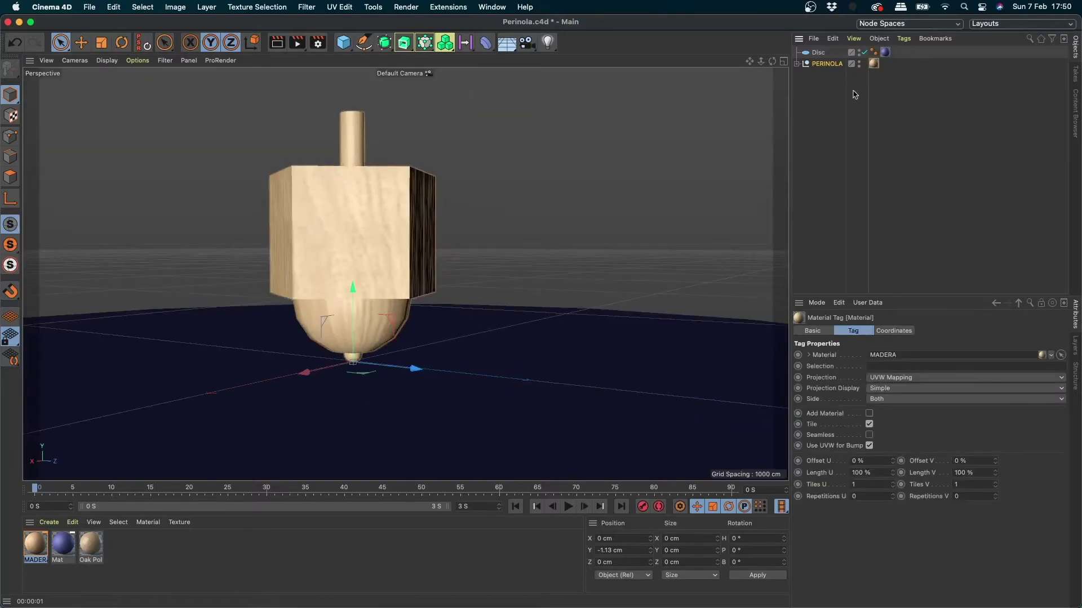
{"action": "left_click_drag", "start_coordinate": [93, 545], "coordinate": [544, 233]}
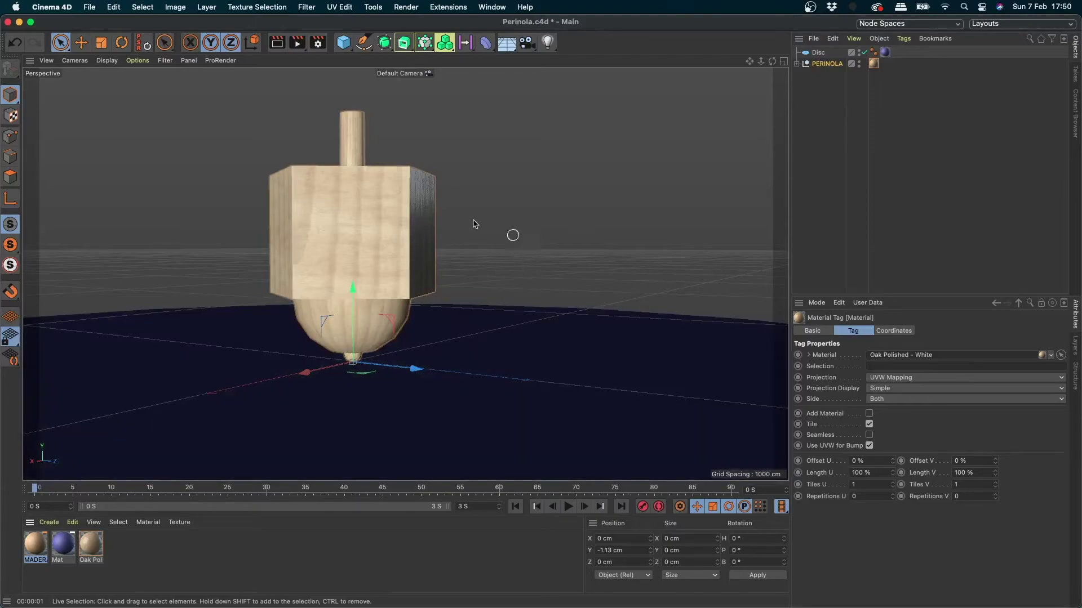
- Zoom in on the top's dark side face and open Oak Polished - White for editing
{"action": "scroll", "coordinate": [434, 181], "scroll_direction": "up", "scroll_amount": 3}
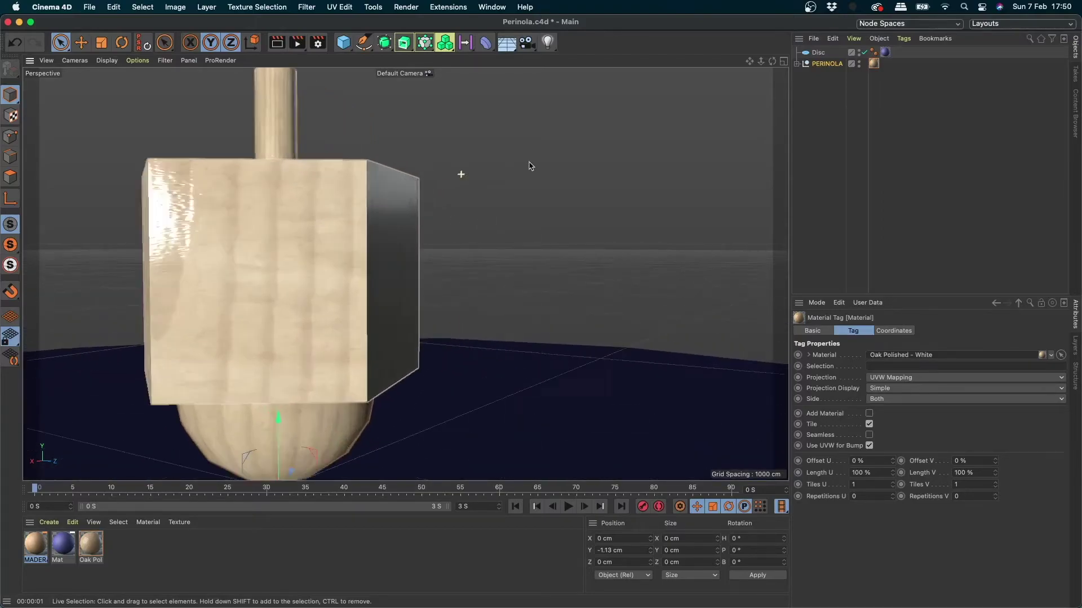
{"action": "scroll", "coordinate": [525, 169], "scroll_direction": "up", "scroll_amount": 3}
{"action": "scroll", "coordinate": [451, 175], "scroll_direction": "up", "scroll_amount": 3}
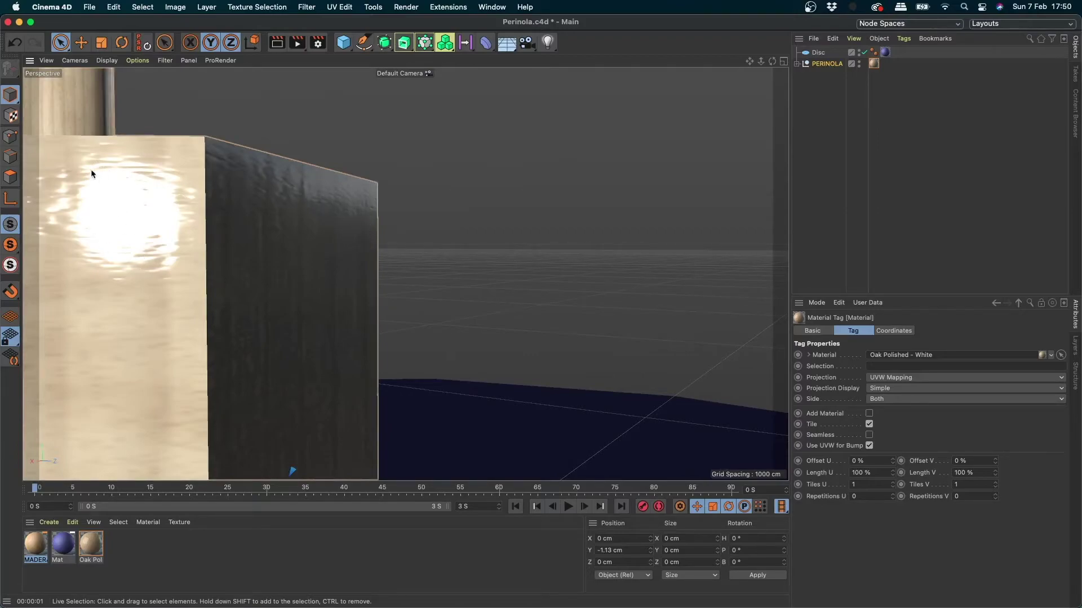
{"action": "scroll", "coordinate": [383, 234], "scroll_direction": "down", "scroll_amount": 1}
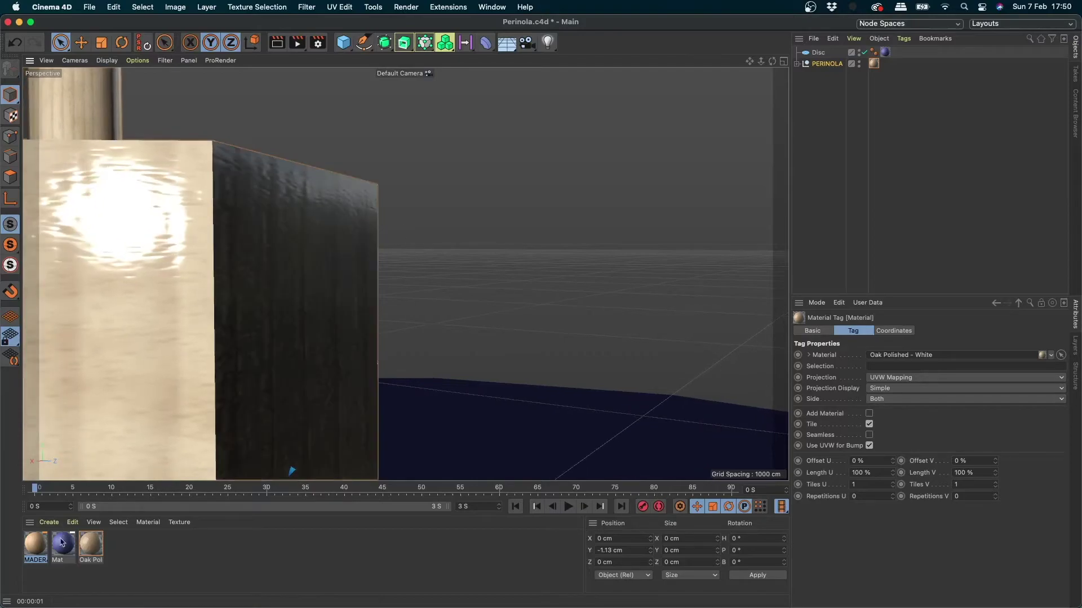
{"action": "double_click", "coordinate": [97, 546]}
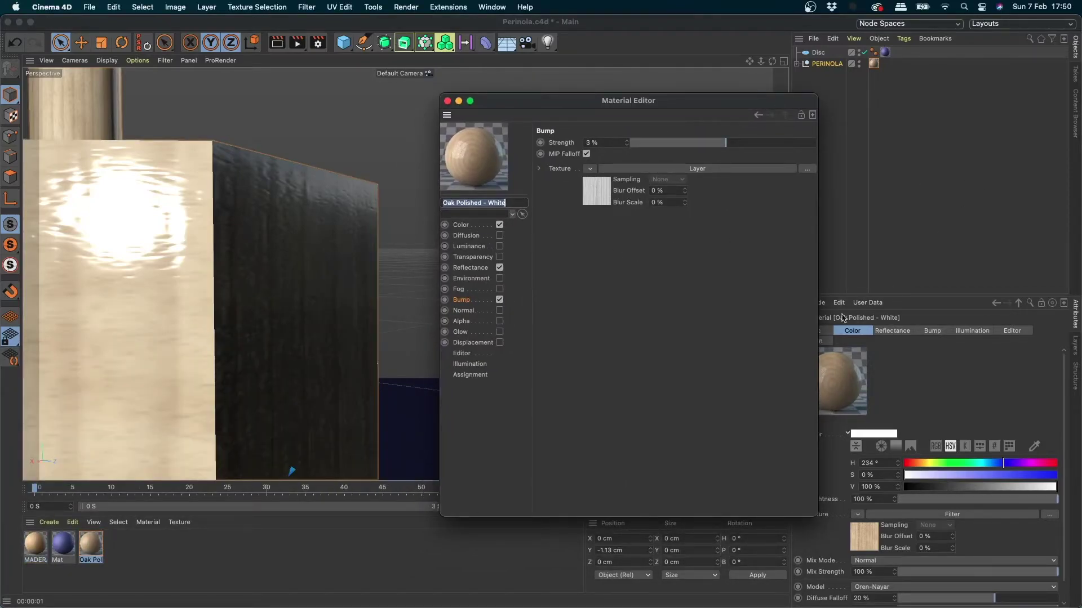
- Inspect Oak Polished - White's Color, Reflectance and layered Bump texture settings
{"action": "left_click", "coordinate": [499, 224]}
{"action": "left_click", "coordinate": [481, 269]}
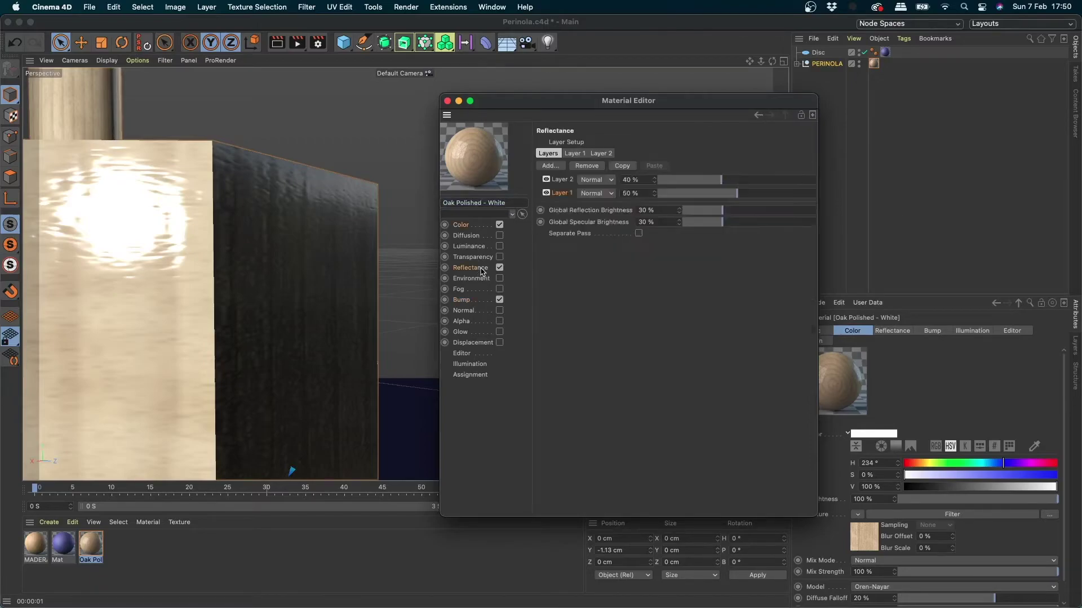
{"action": "left_click", "coordinate": [472, 302]}
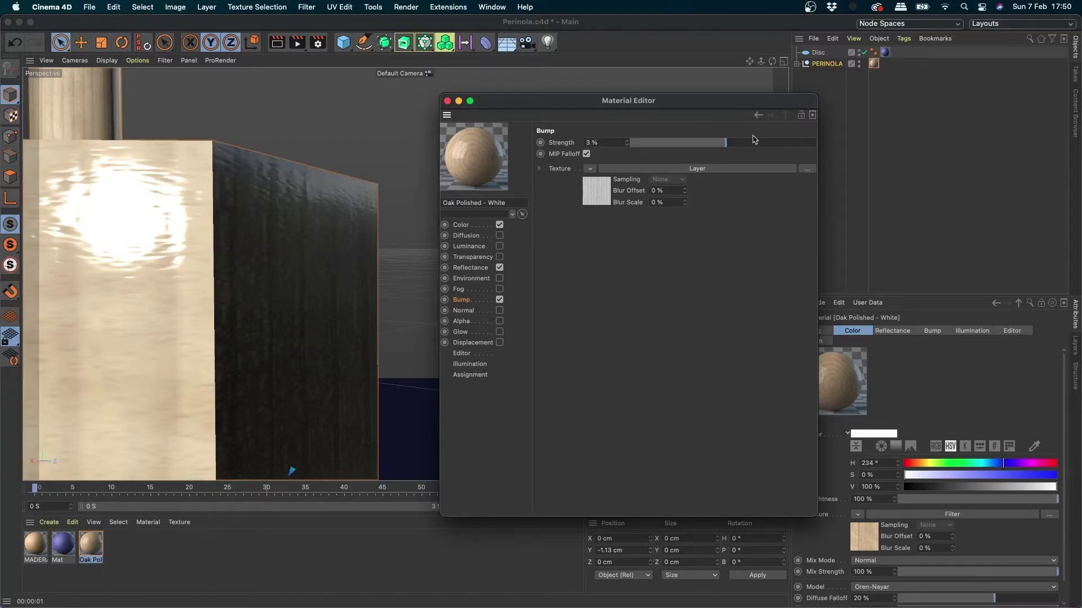
{"action": "left_click", "coordinate": [596, 198]}
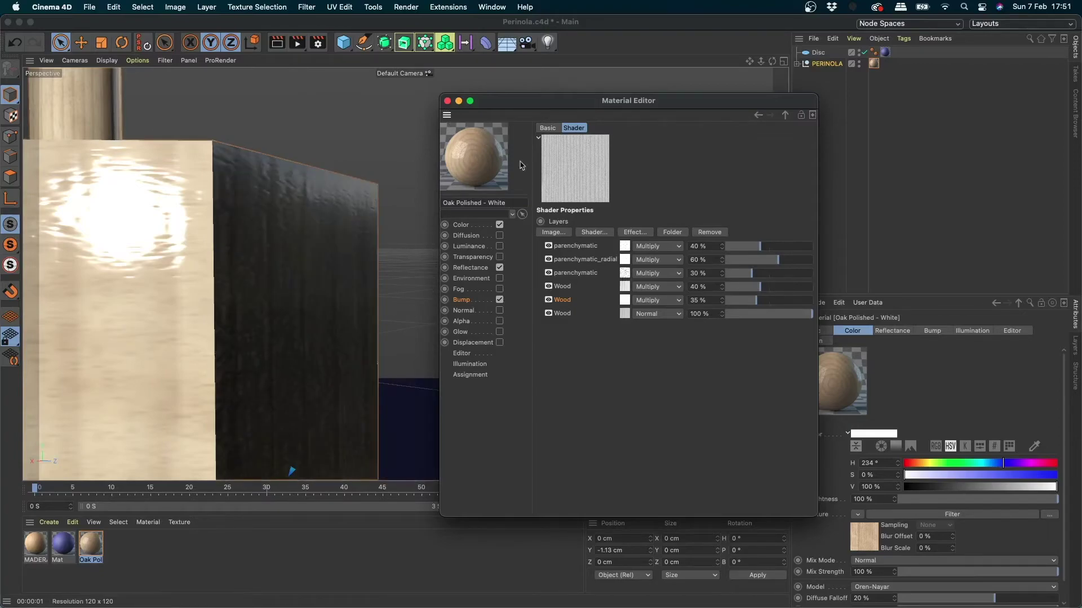
{"action": "left_click", "coordinate": [476, 225]}
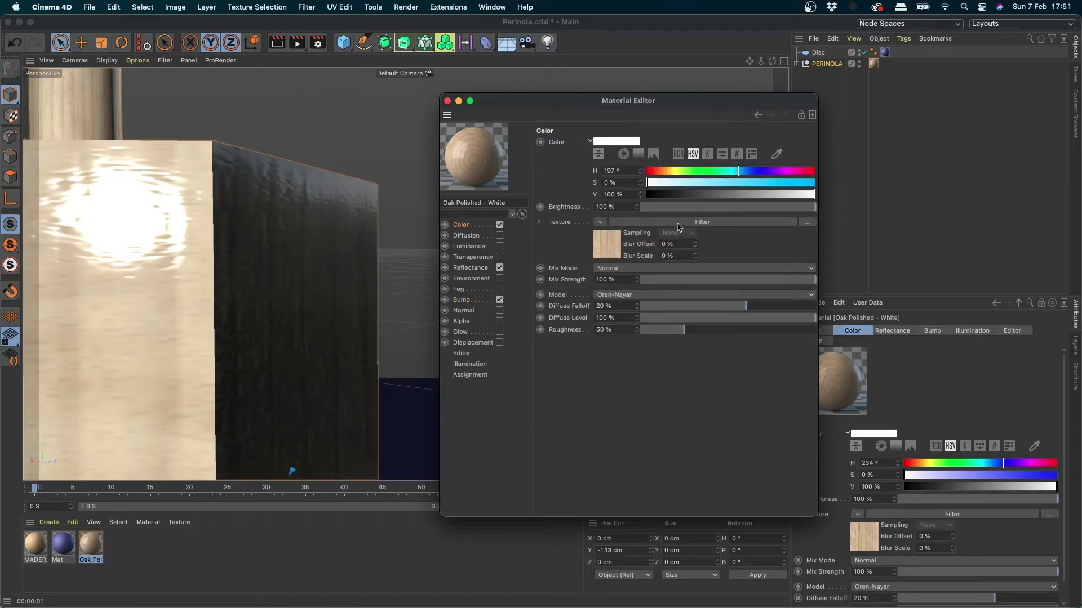
- Close the Material Editor and pull the view back to frame the whole top
{"action": "left_click", "coordinate": [447, 101]}
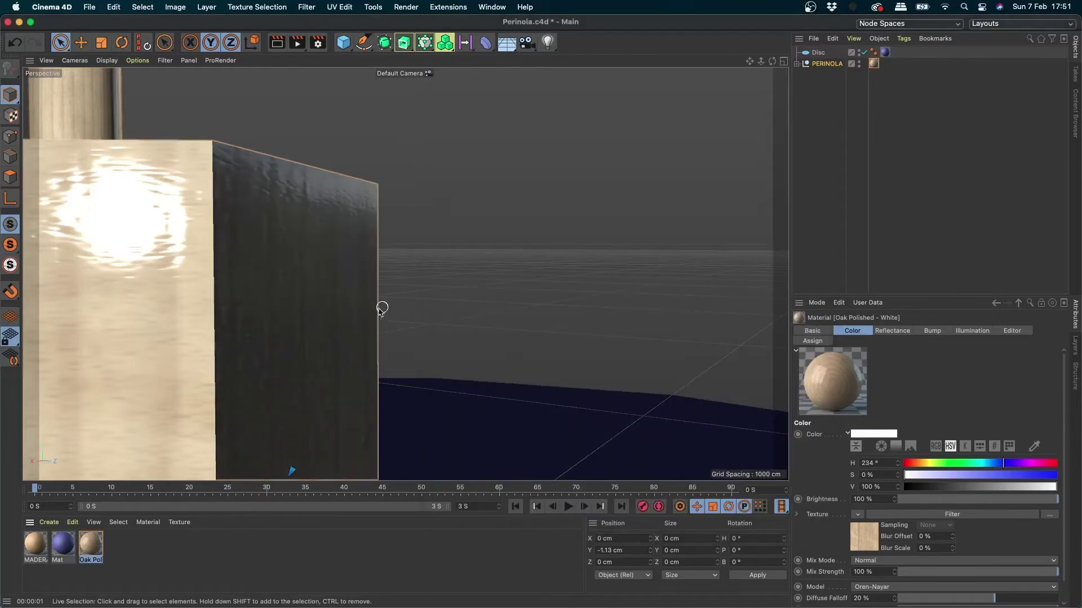
{"action": "scroll", "coordinate": [405, 283], "scroll_direction": "down", "scroll_amount": 5}
{"action": "middle_click_drag", "start_coordinate": [302, 299], "coordinate": [451, 253], "text": "alt"}
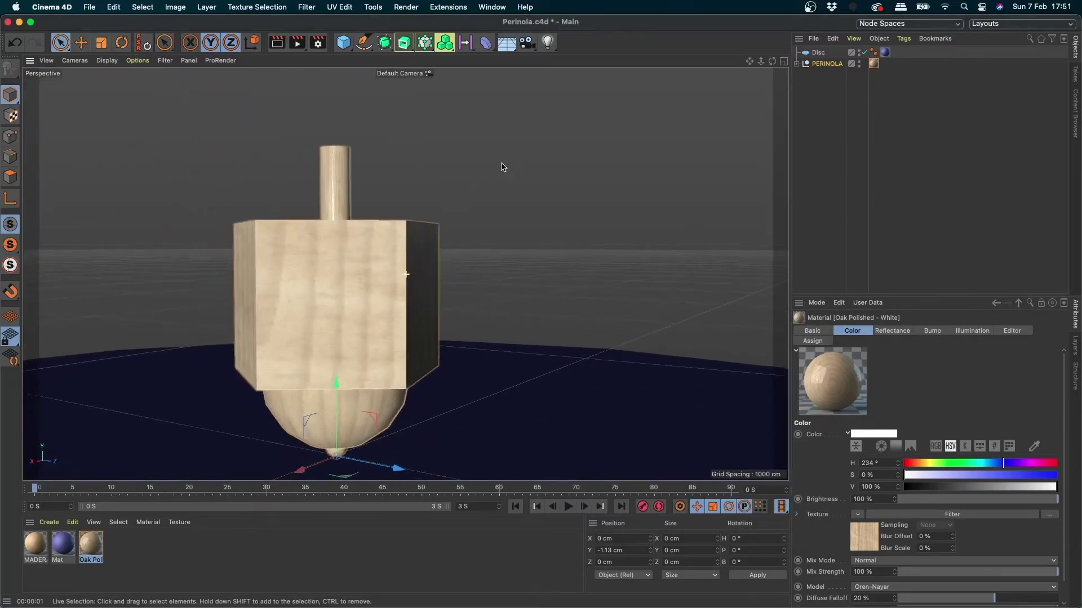
- Open the blue Mat floor material and show its Color Texture shader list
{"action": "mouse_move", "coordinate": [450, 252]}
{"action": "left_mouse_down", "text": "alt"}
{"action": "mouse_move", "coordinate": [560, 283]}
{"action": "mouse_move", "coordinate": [524, 288]}
{"action": "left_mouse_up", "text": "alt"}
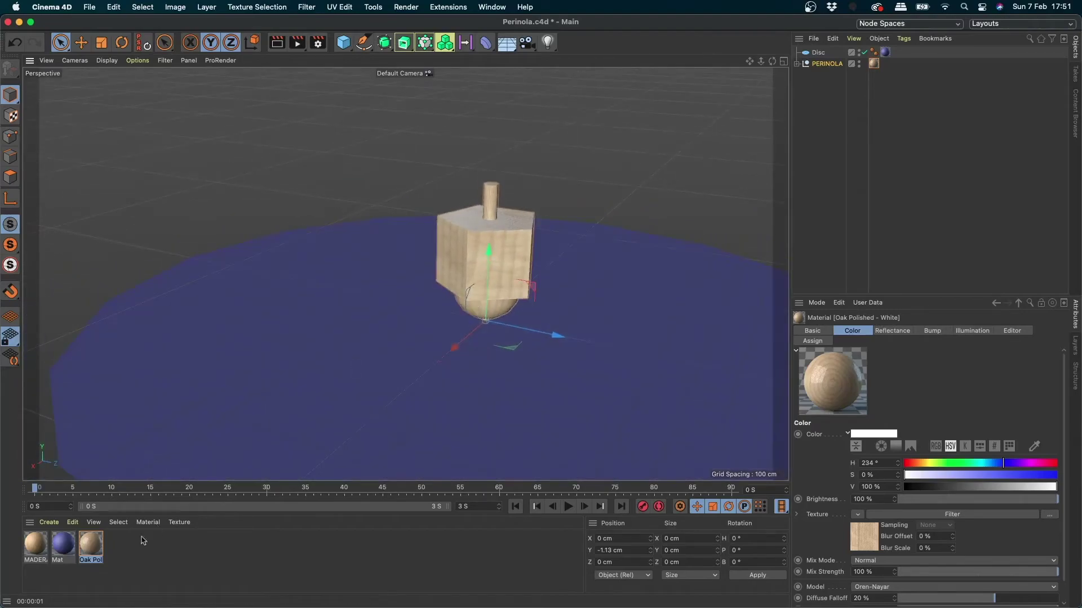
{"action": "left_click", "coordinate": [64, 551]}
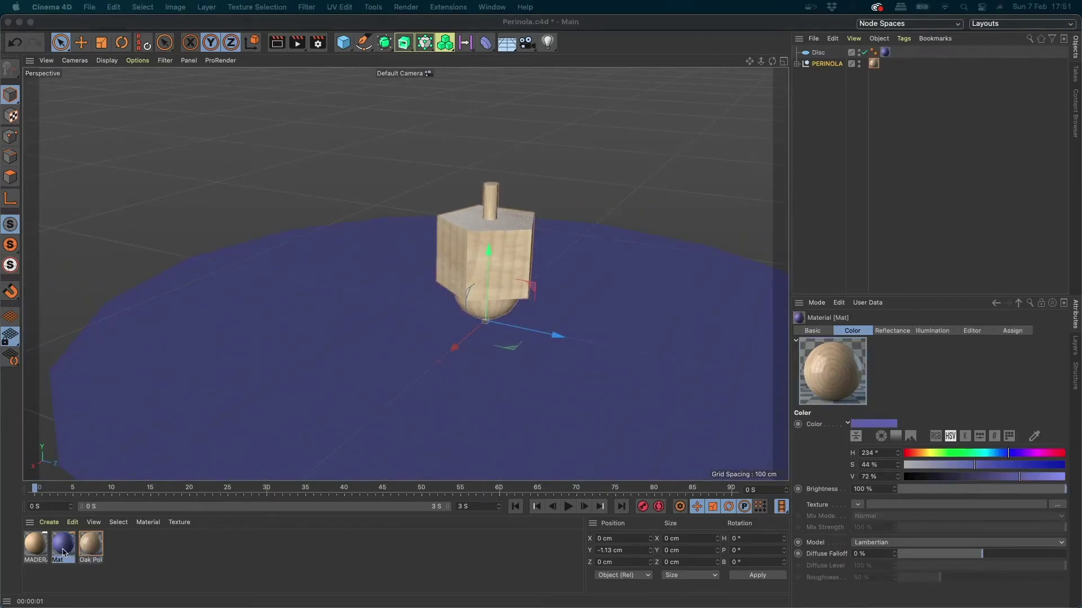
{"action": "double_click", "coordinate": [63, 545]}
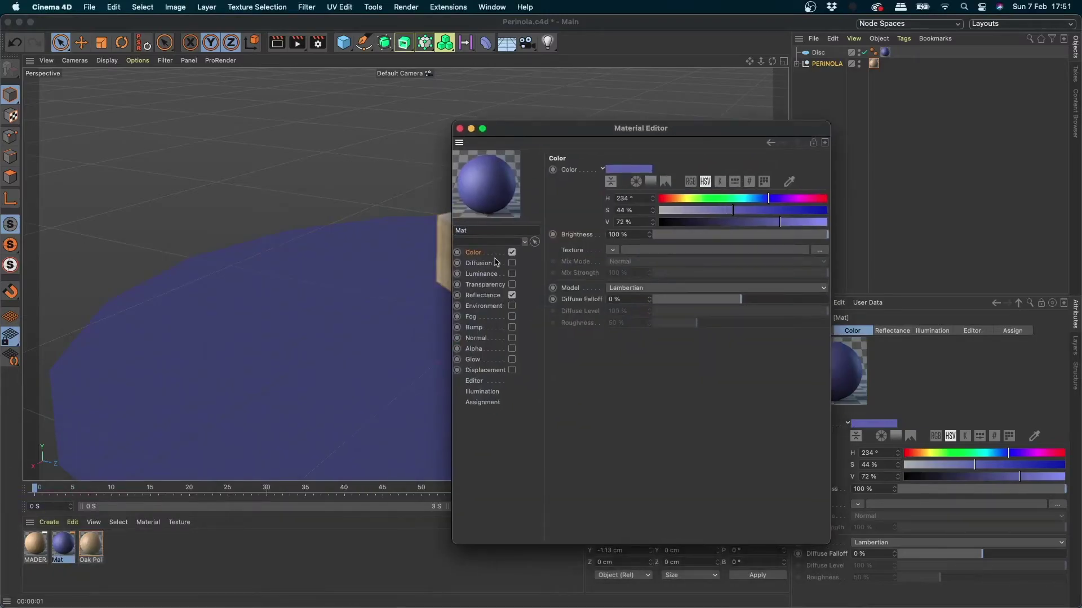
{"action": "left_click", "coordinate": [612, 249]}
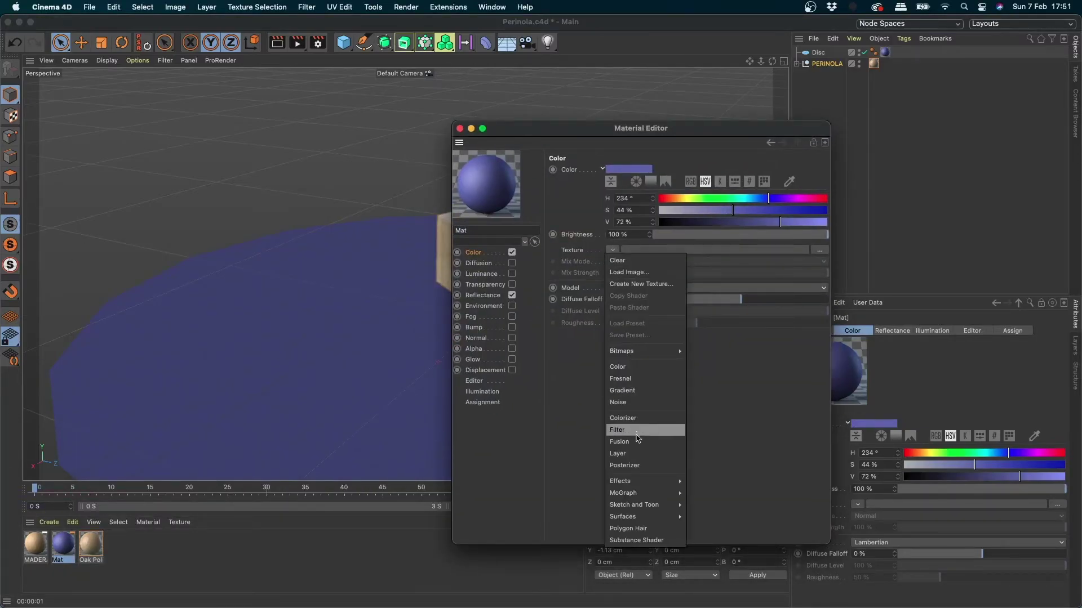
{"action": "left_click", "coordinate": [476, 253]}
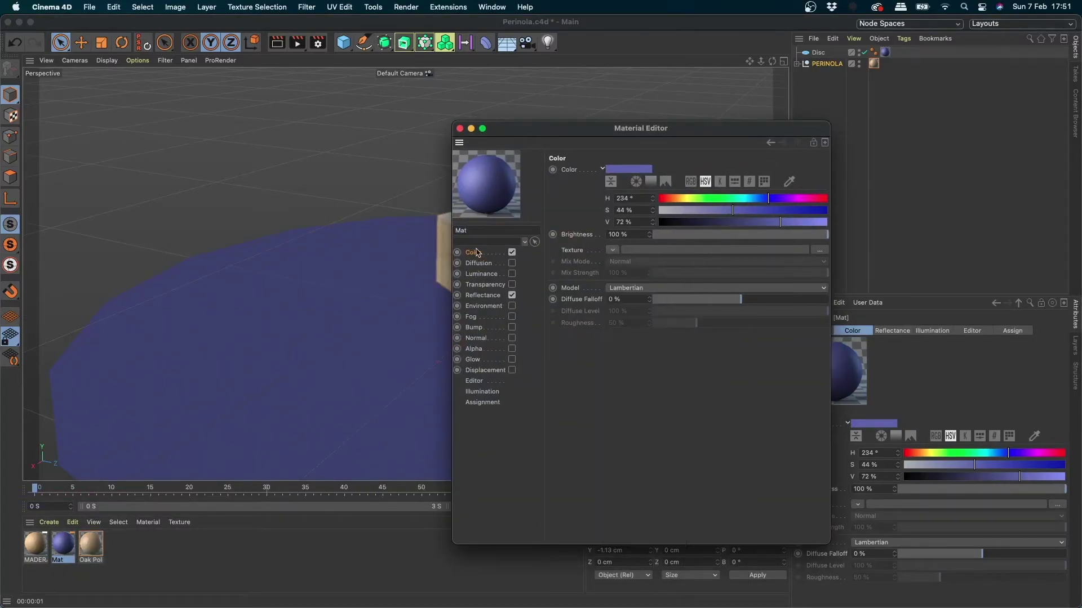
{"action": "left_click", "coordinate": [613, 250]}
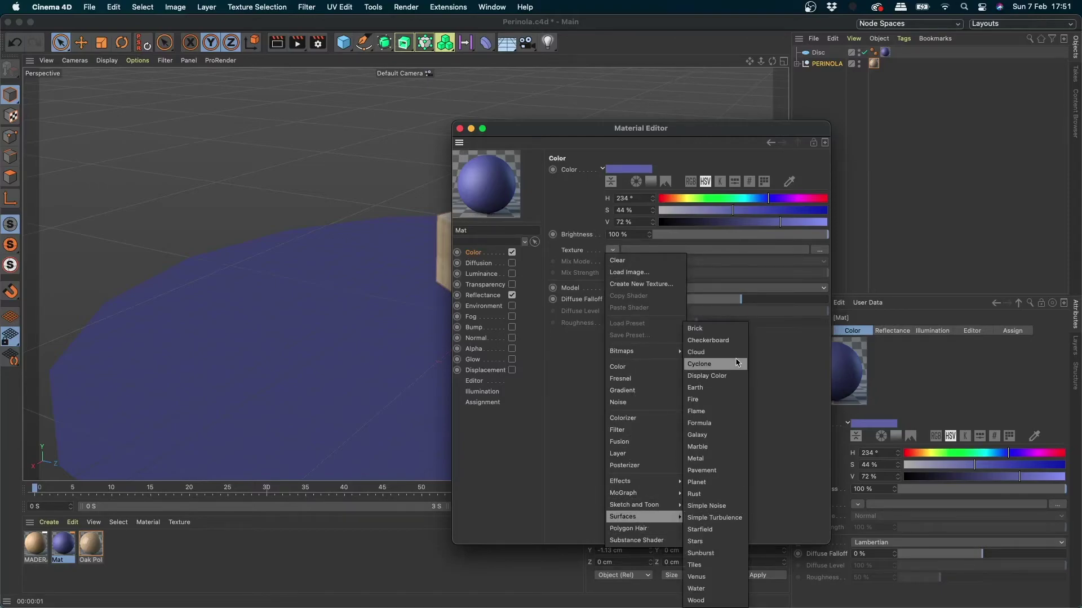
{"action": "mouse_move", "coordinate": [623, 516]}
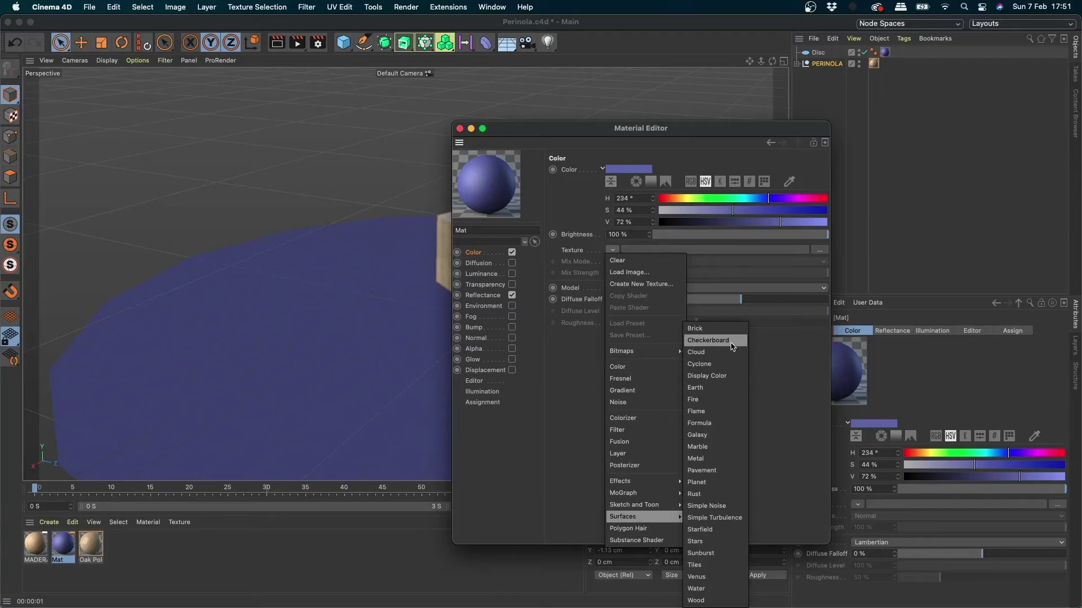
- Set Mat's colour texture to Surfaces > Checkerboard and move the editor aside
{"action": "left_click", "coordinate": [732, 342]}
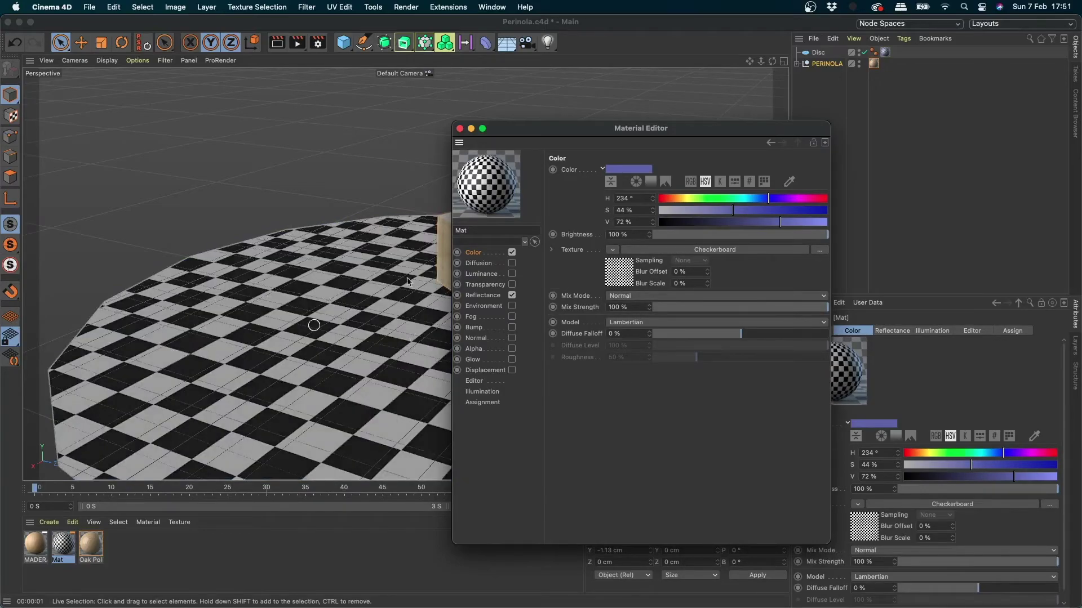
{"action": "mouse_move", "coordinate": [586, 132]}
{"action": "left_mouse_down"}
{"action": "mouse_move", "coordinate": [760, 139]}
{"action": "mouse_move", "coordinate": [718, 104]}
{"action": "left_mouse_up"}
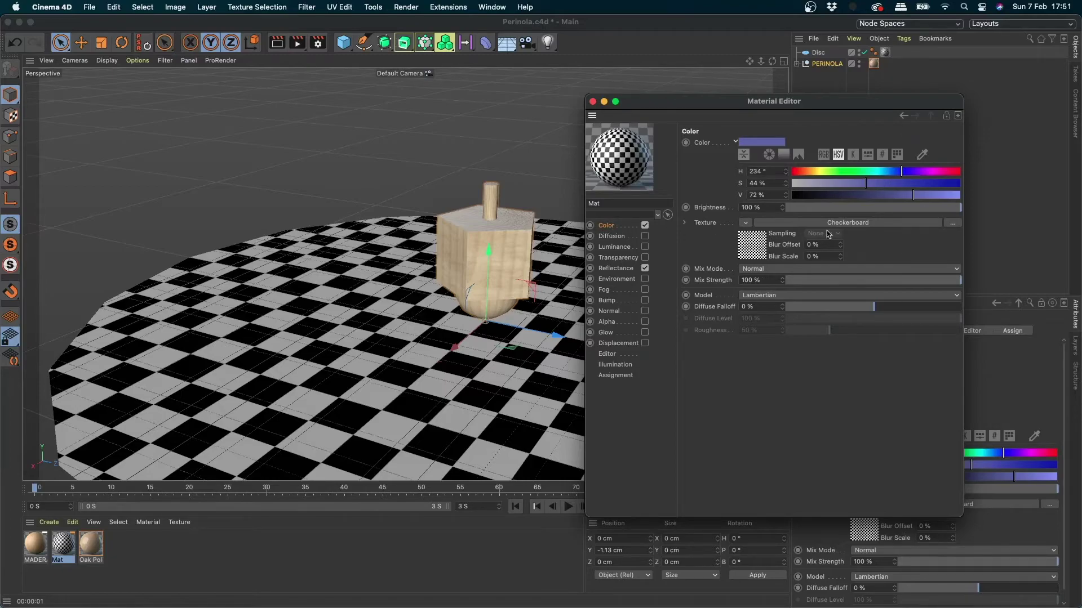
- Open the Checkerboard shader settings and try purple for Color 2
{"action": "left_click", "coordinate": [755, 247]}
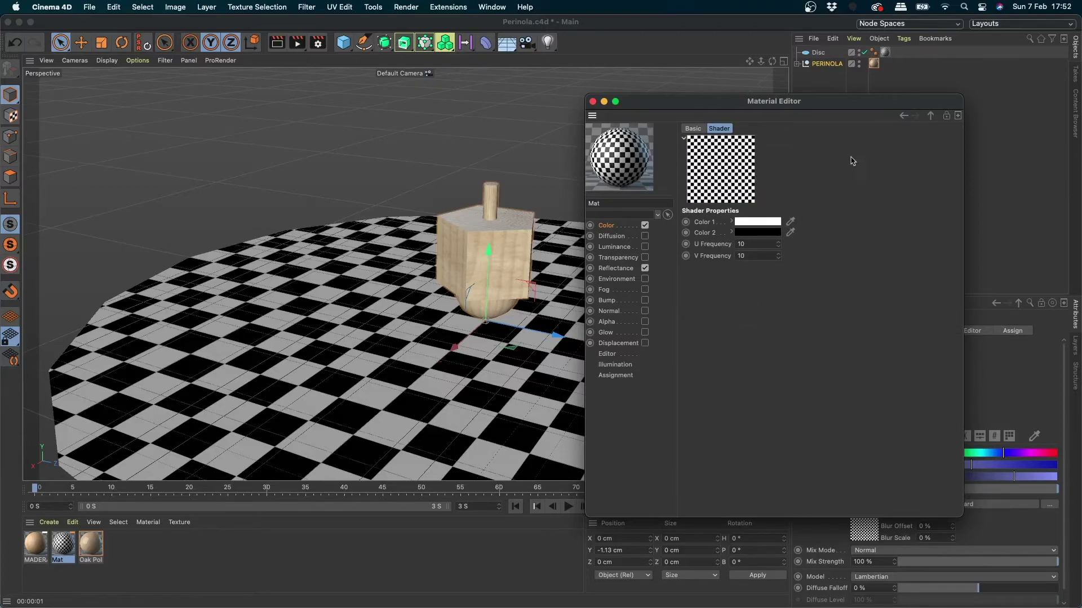
{"action": "left_click", "coordinate": [614, 225]}
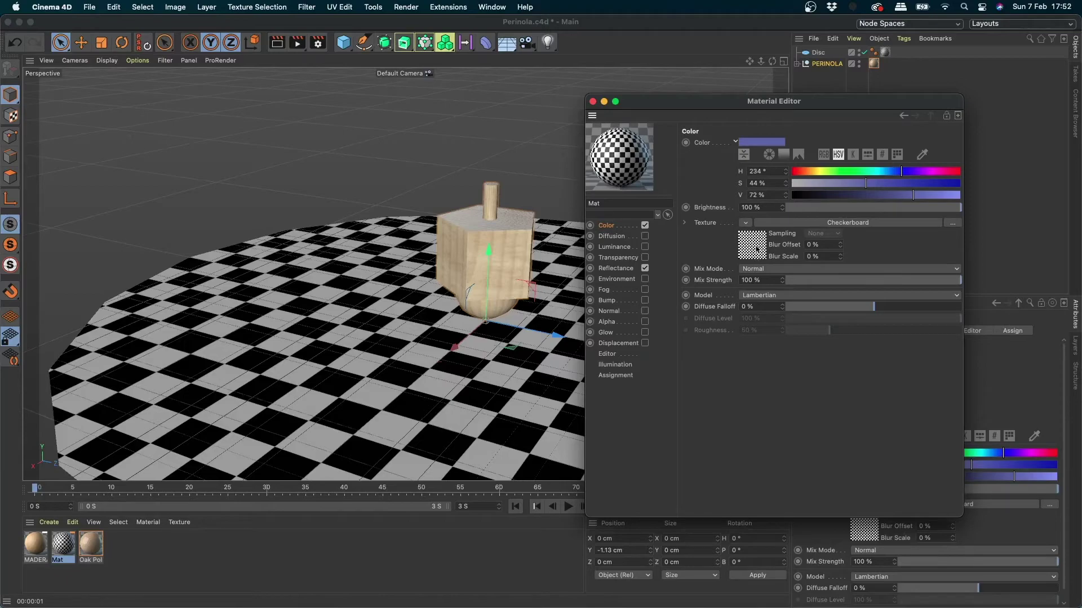
{"action": "left_click", "coordinate": [754, 247]}
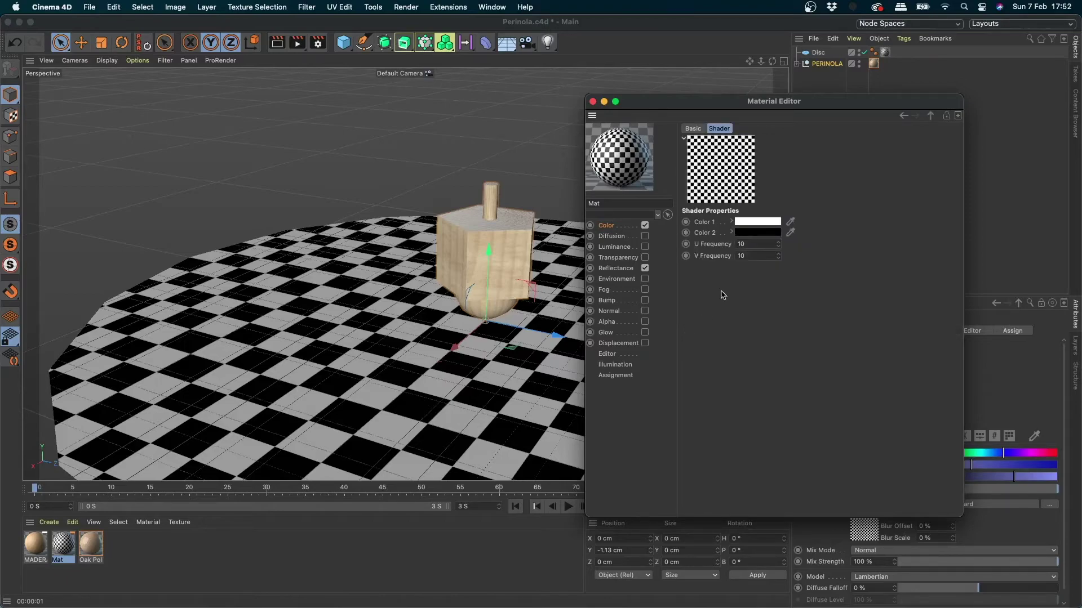
{"action": "left_click", "coordinate": [757, 233]}
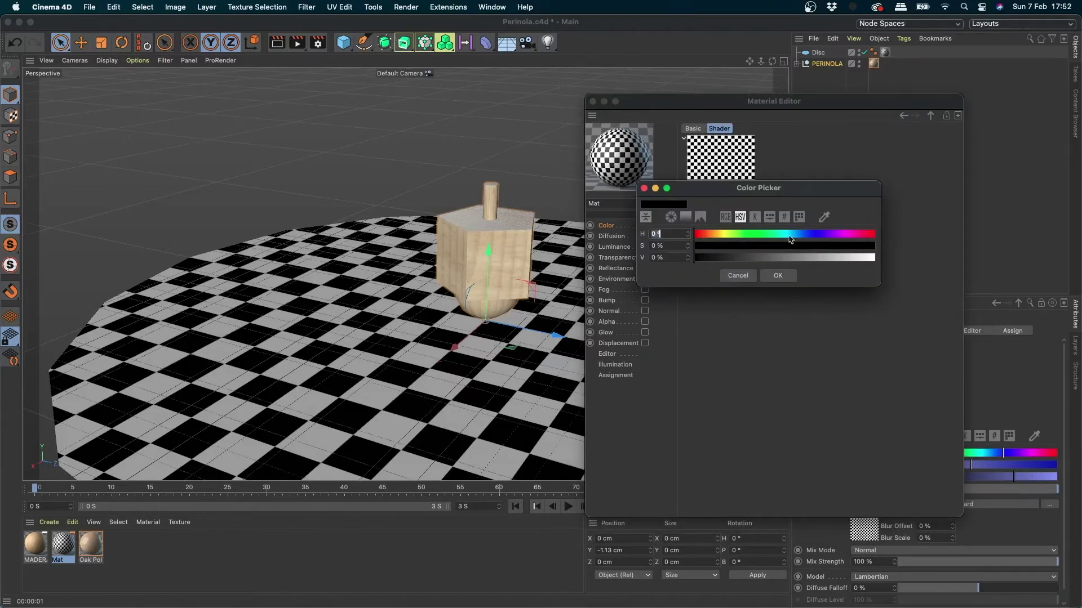
{"action": "left_click", "coordinate": [839, 246]}
{"action": "left_click", "coordinate": [811, 257]}
{"action": "left_click", "coordinate": [777, 276]}
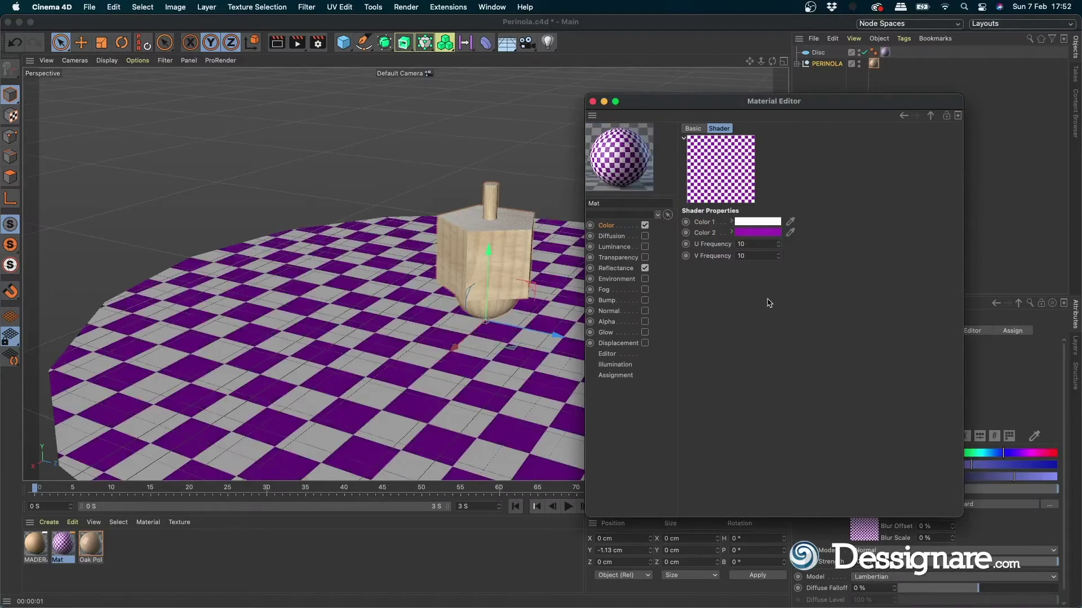
- Change Color 2 to orange, then to near-black brown (H 41°, S 82%, V 11%)
{"action": "left_click", "coordinate": [761, 233]}
{"action": "left_click", "coordinate": [720, 236]}
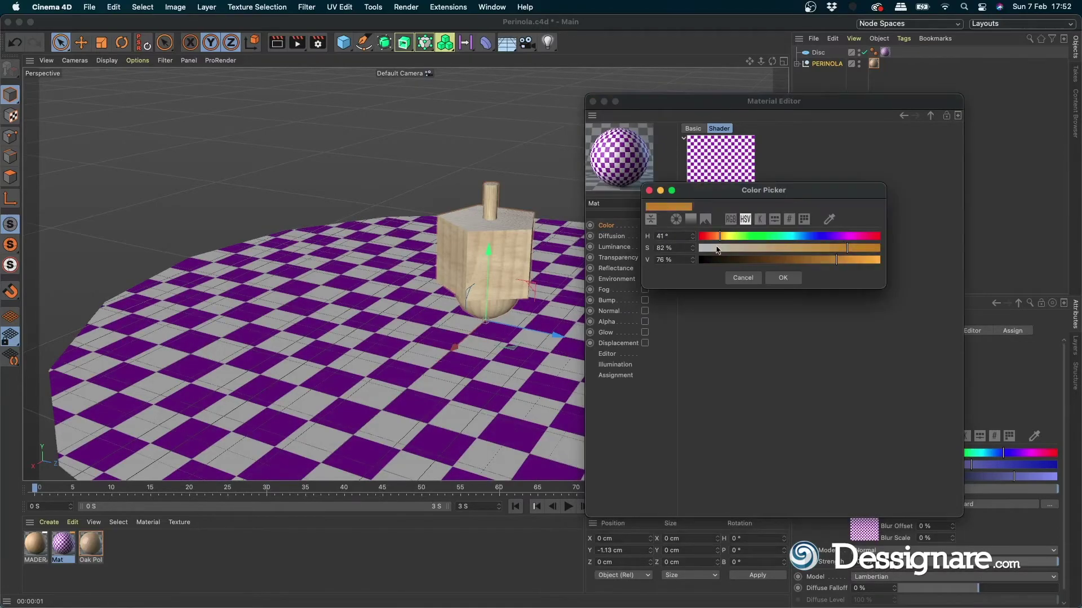
{"action": "left_click", "coordinate": [783, 277]}
{"action": "left_click", "coordinate": [762, 236]}
{"action": "left_click", "coordinate": [713, 258]}
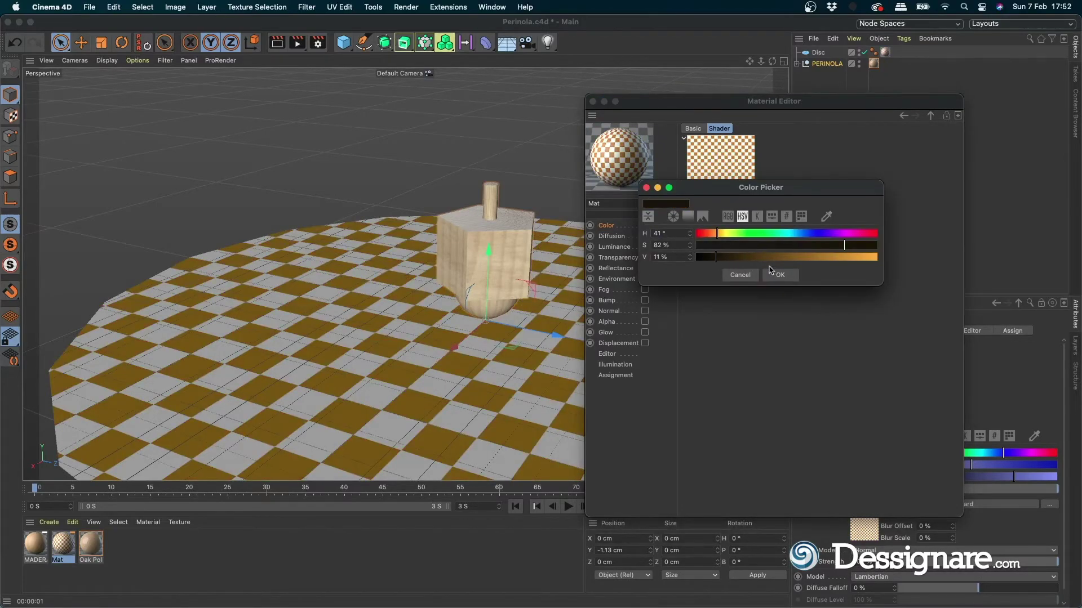
{"action": "left_click", "coordinate": [780, 275]}
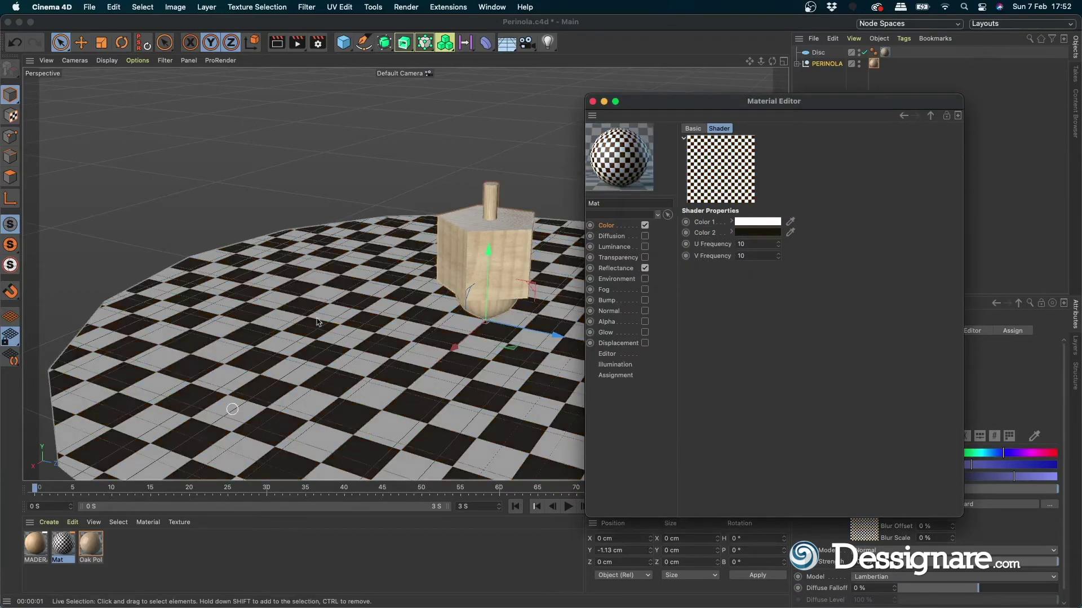
{"action": "left_click", "coordinate": [742, 244]}
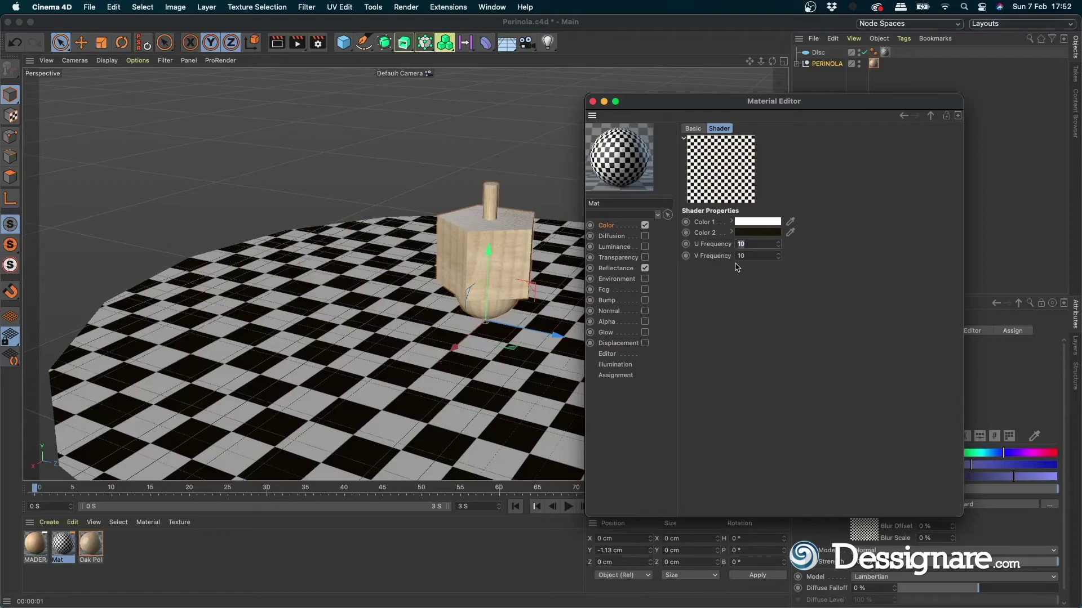
{"action": "type", "text": "5"}
{"action": "key", "text": "Return"}
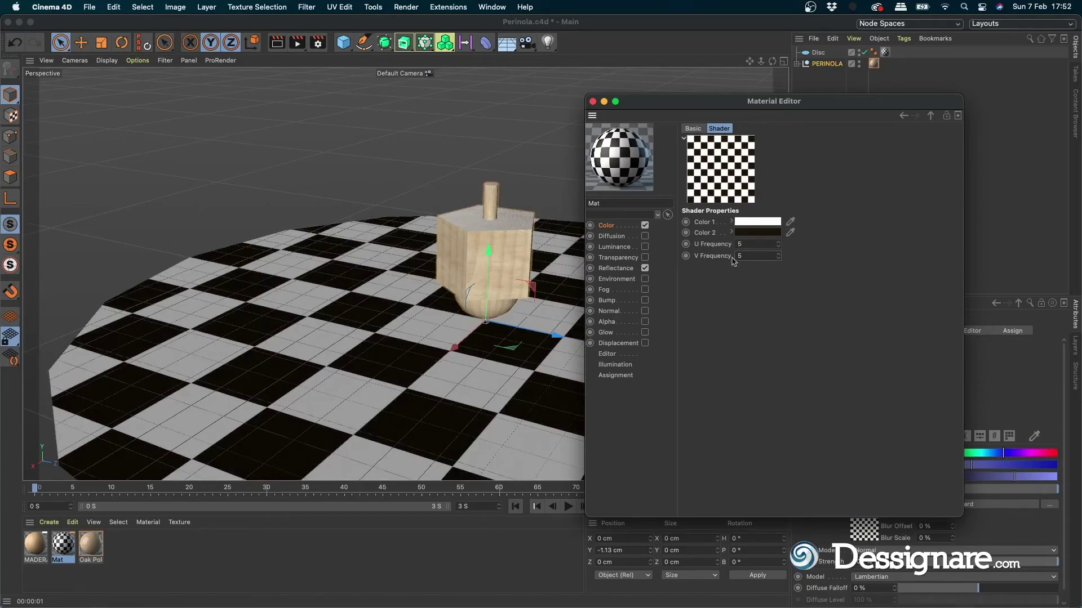
{"action": "left_click", "coordinate": [613, 226]}
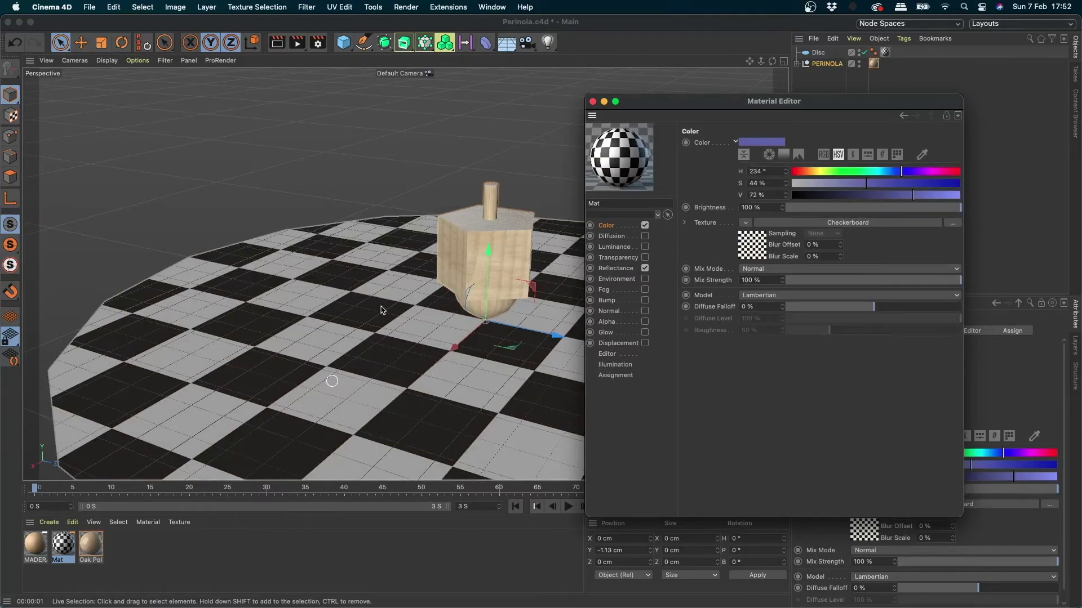
{"action": "left_click", "coordinate": [757, 243]}
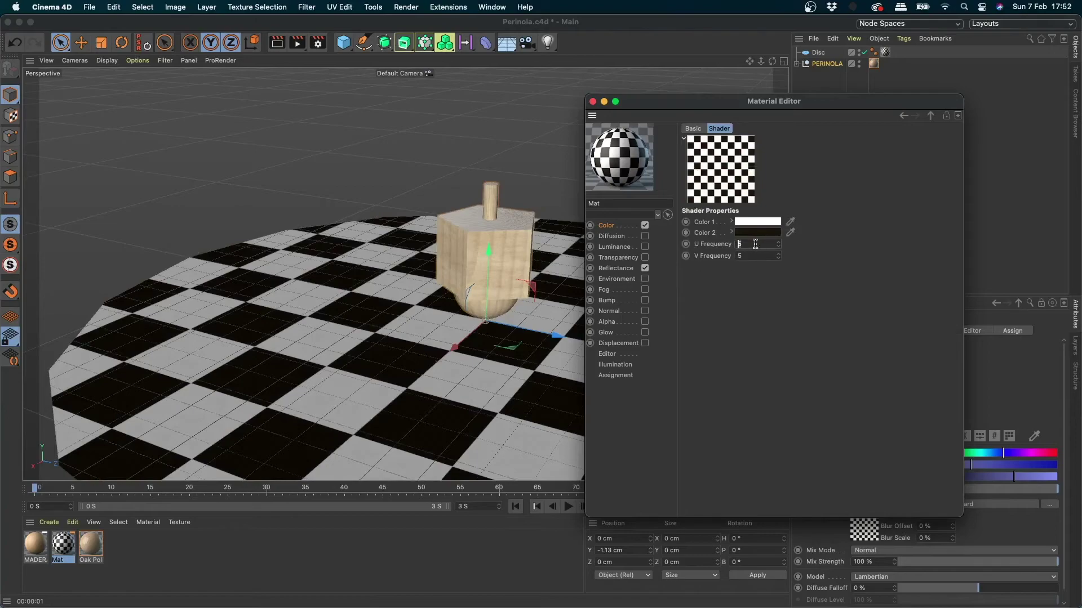
{"action": "type", "text": "2"}
{"action": "key", "text": "Return"}
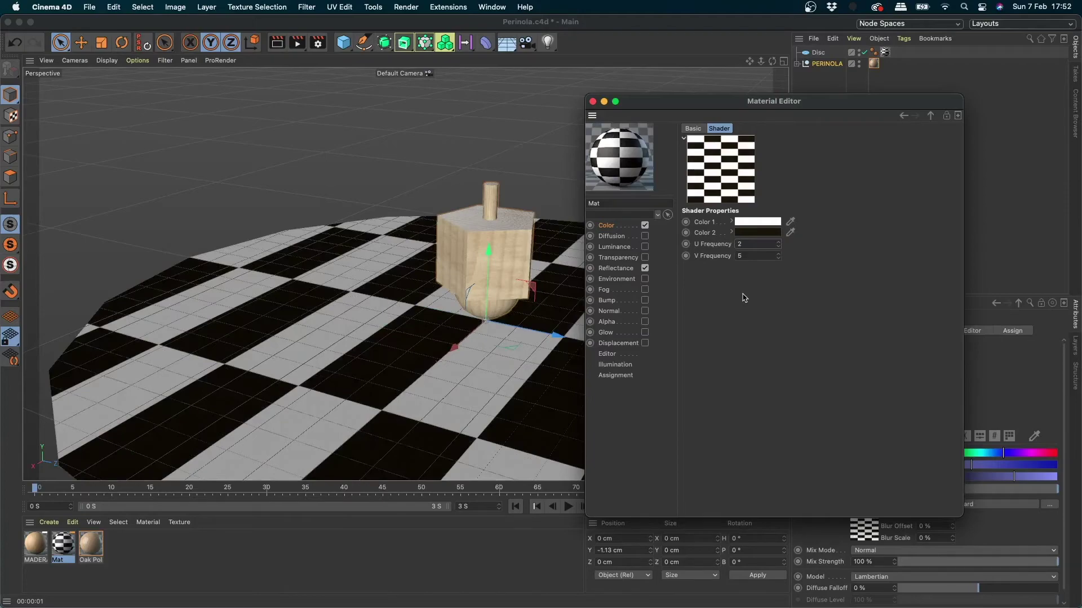
{"action": "key", "text": "super+z"}
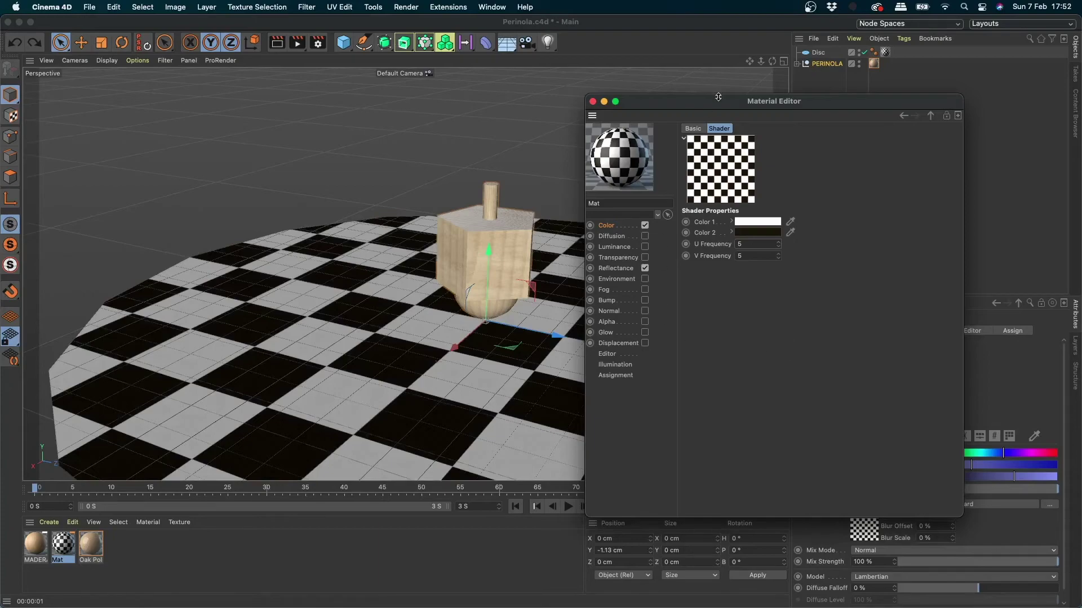
- Add a Reflection (Legacy) layer to the Mat material's Reflectance channel
{"action": "left_click_drag", "start_coordinate": [718, 96], "coordinate": [743, 136]}
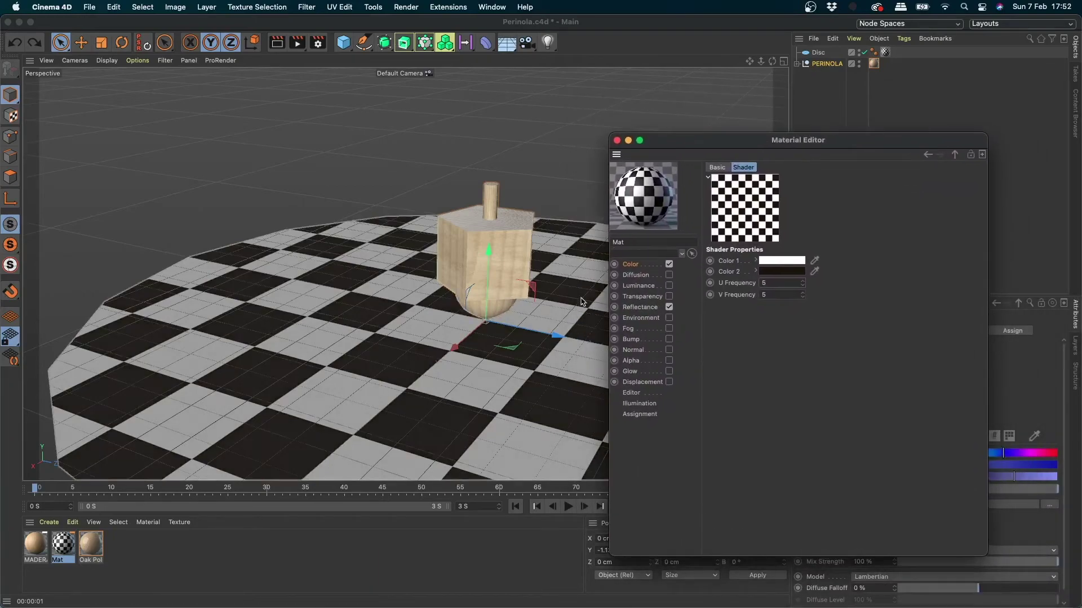
{"action": "scroll", "coordinate": [549, 314], "scroll_direction": "up", "scroll_amount": 6}
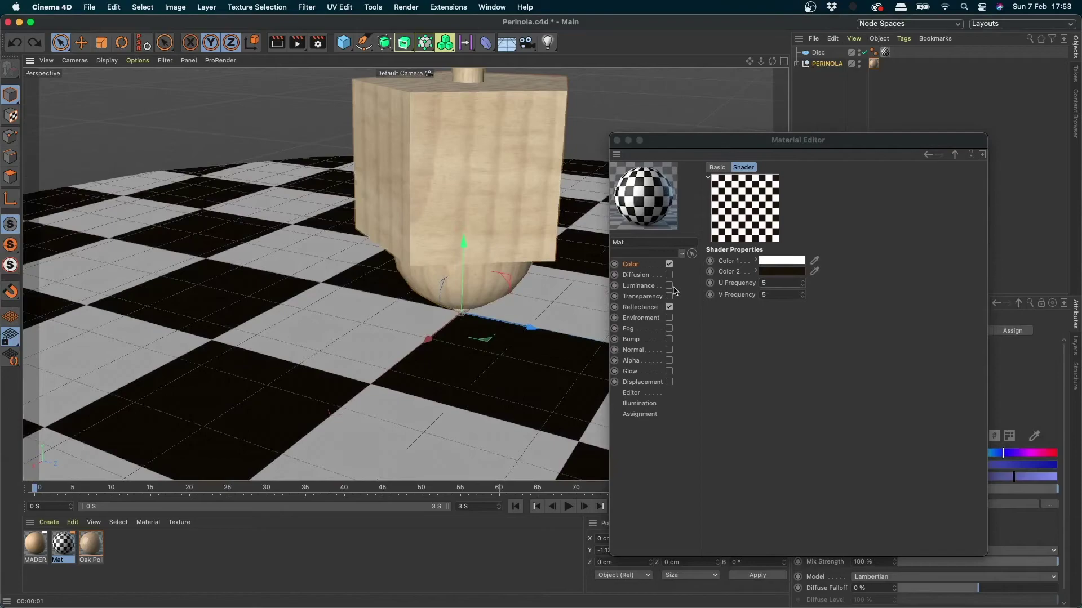
{"action": "left_click", "coordinate": [654, 309]}
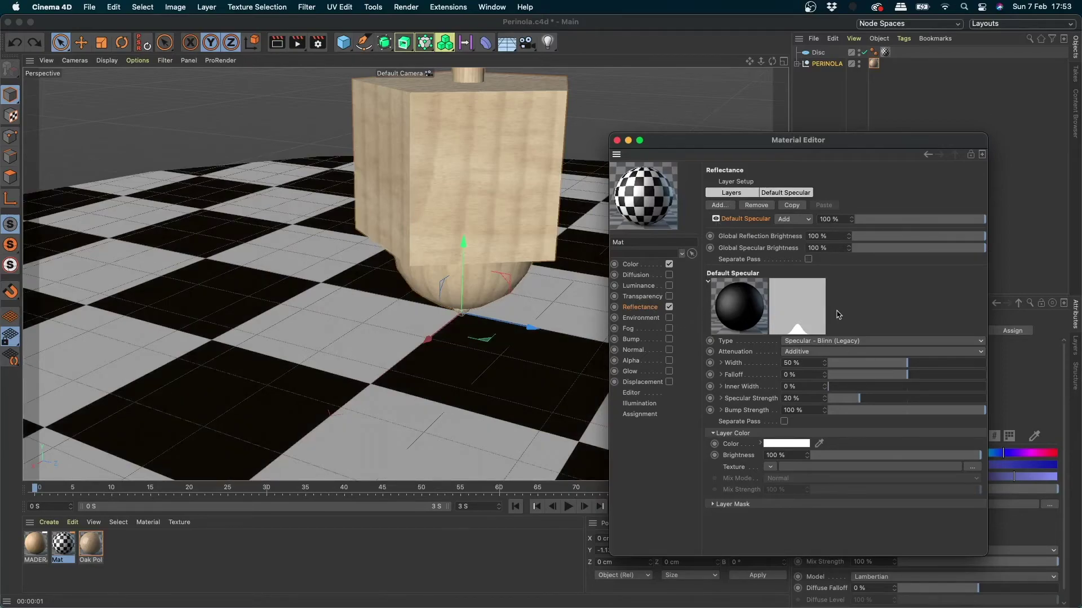
{"action": "left_click", "coordinate": [726, 206]}
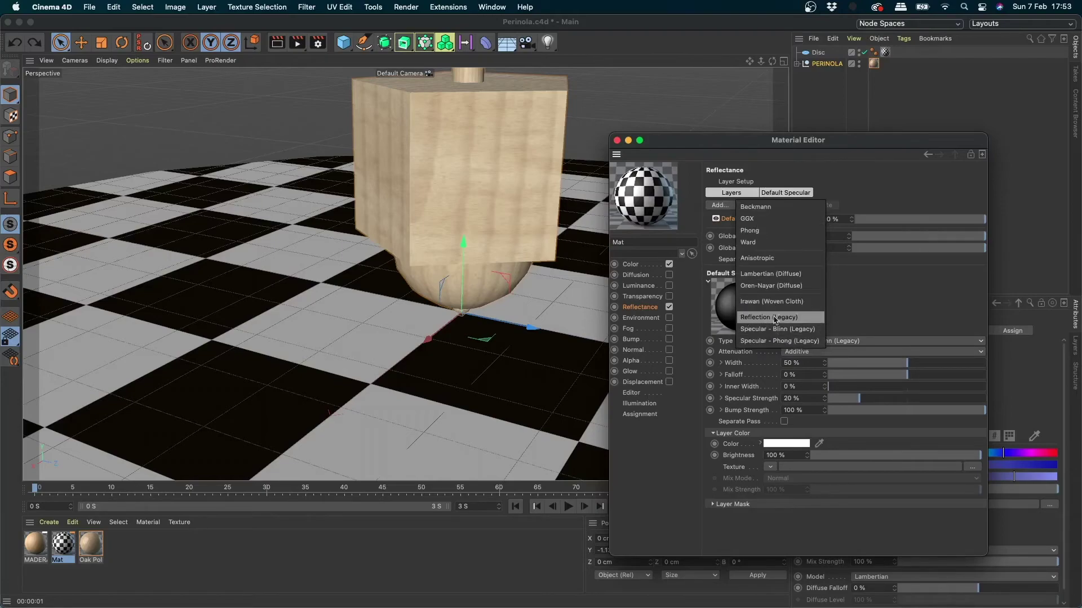
{"action": "left_click", "coordinate": [779, 320]}
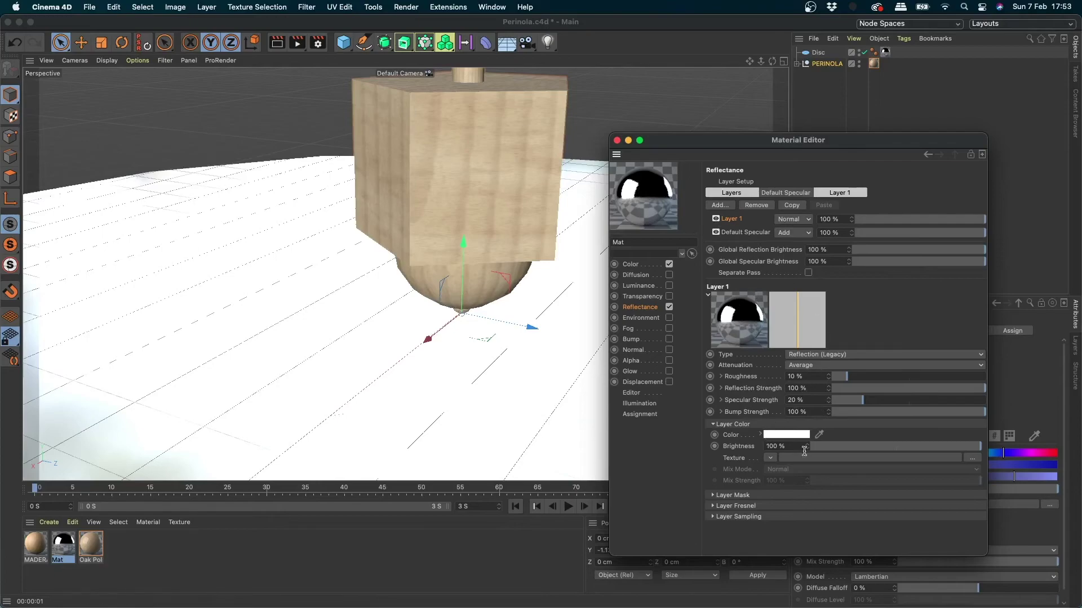
- Set the reflection layer brightness to 4% and render the viewport
{"action": "left_click_drag", "start_coordinate": [903, 452], "coordinate": [816, 450]}
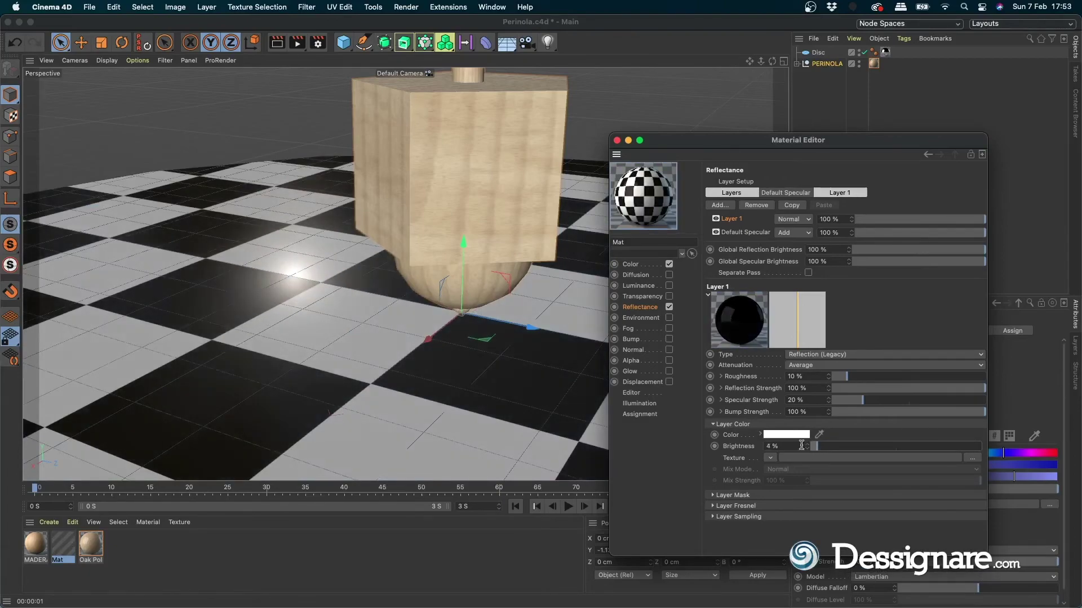
{"action": "key", "text": "ctrl+r"}
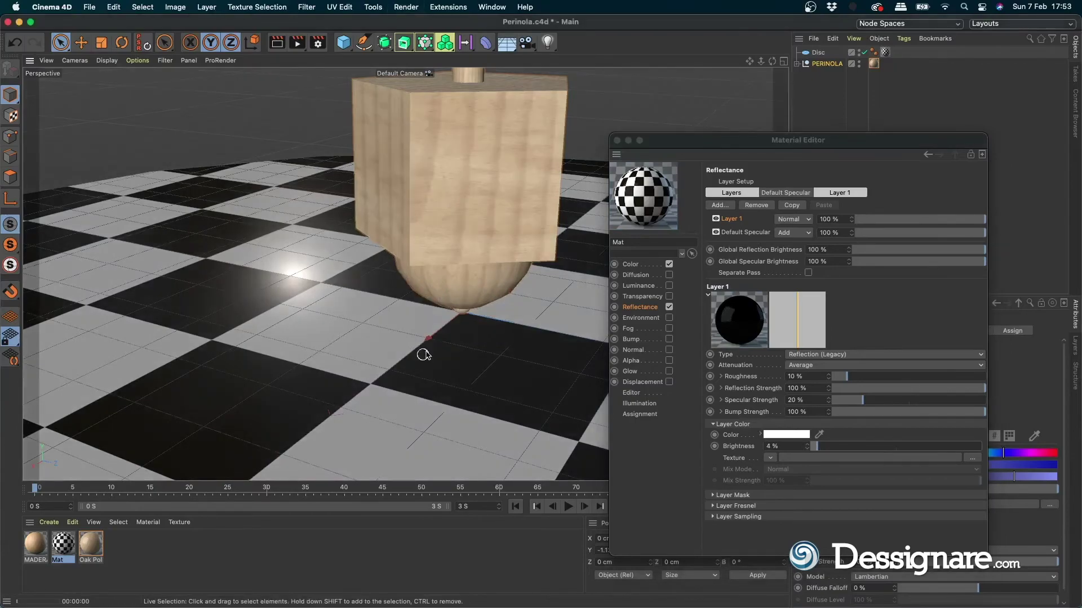
{"action": "left_click", "coordinate": [616, 140]}
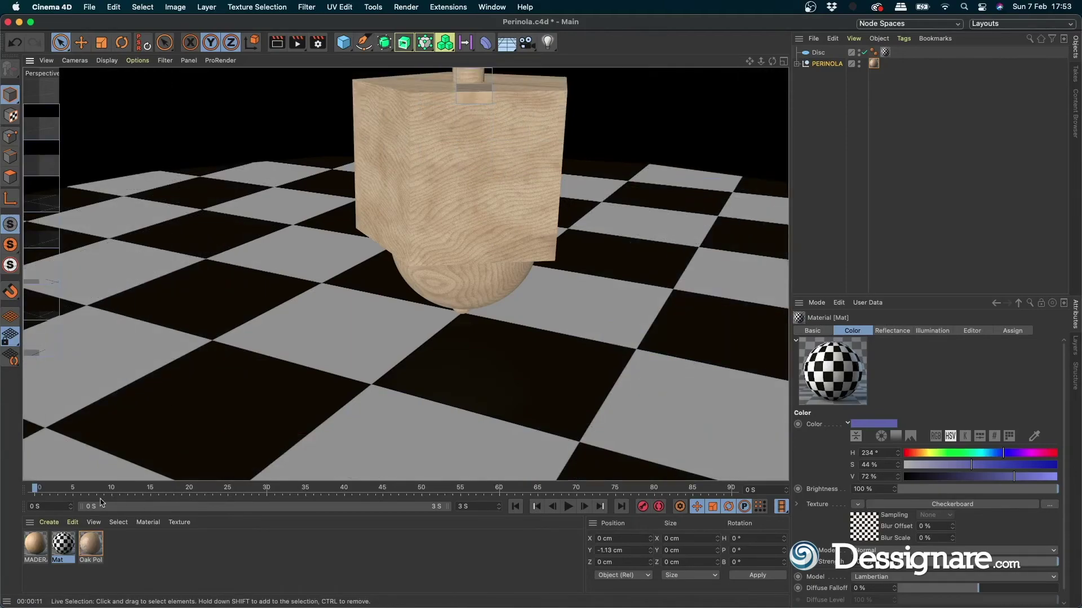
- Raise the Mat reflection layer brightness to about 15% and re-render the viewport
{"action": "left_click", "coordinate": [338, 153]}
{"action": "left_click", "coordinate": [318, 43]}
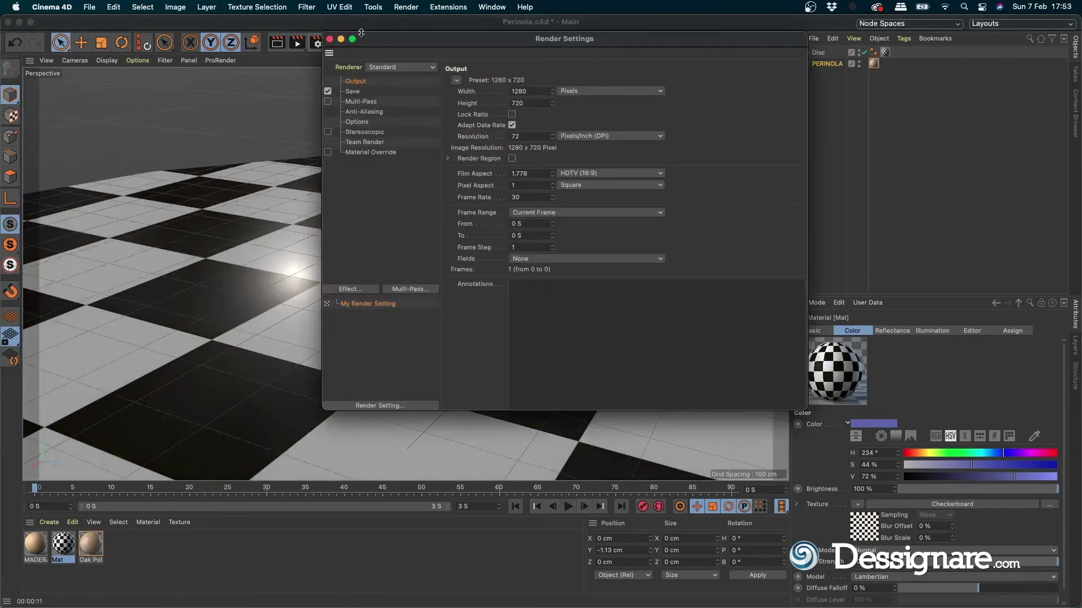
{"action": "left_click", "coordinate": [329, 39]}
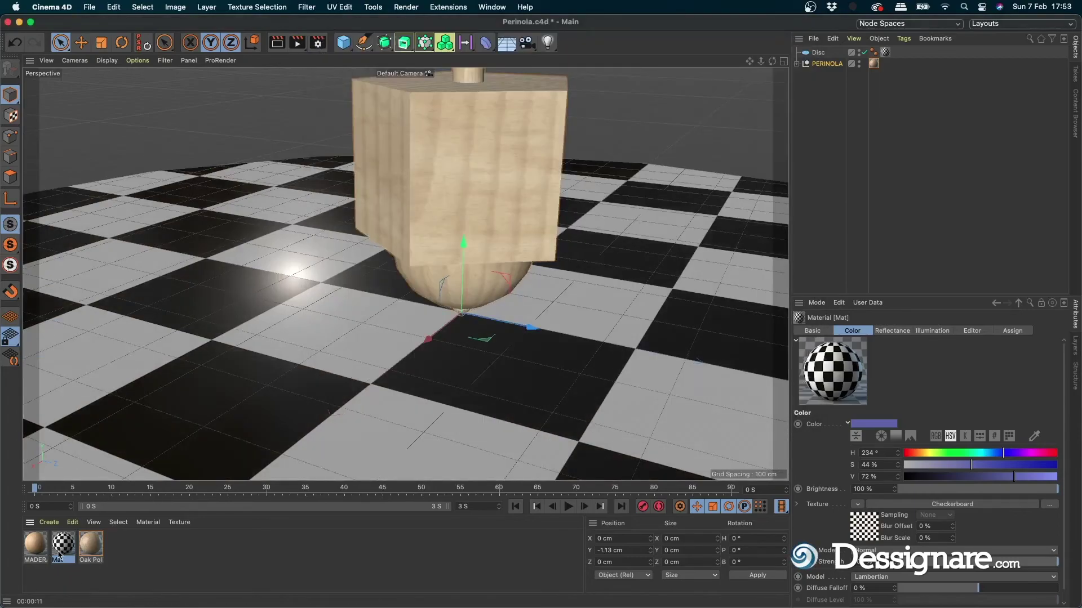
{"action": "double_click", "coordinate": [63, 544]}
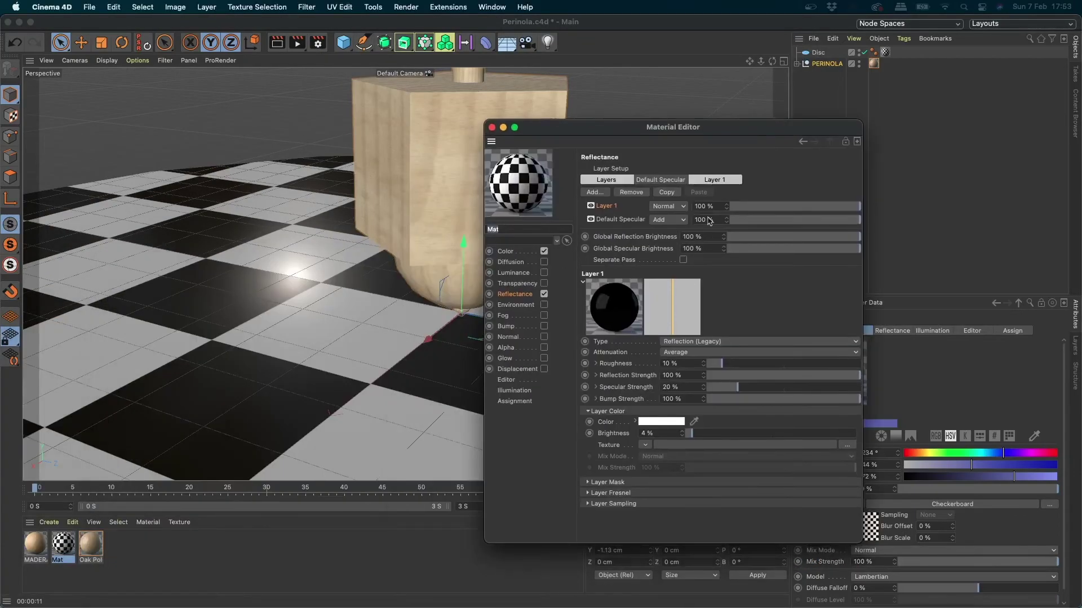
{"action": "left_click", "coordinate": [711, 434]}
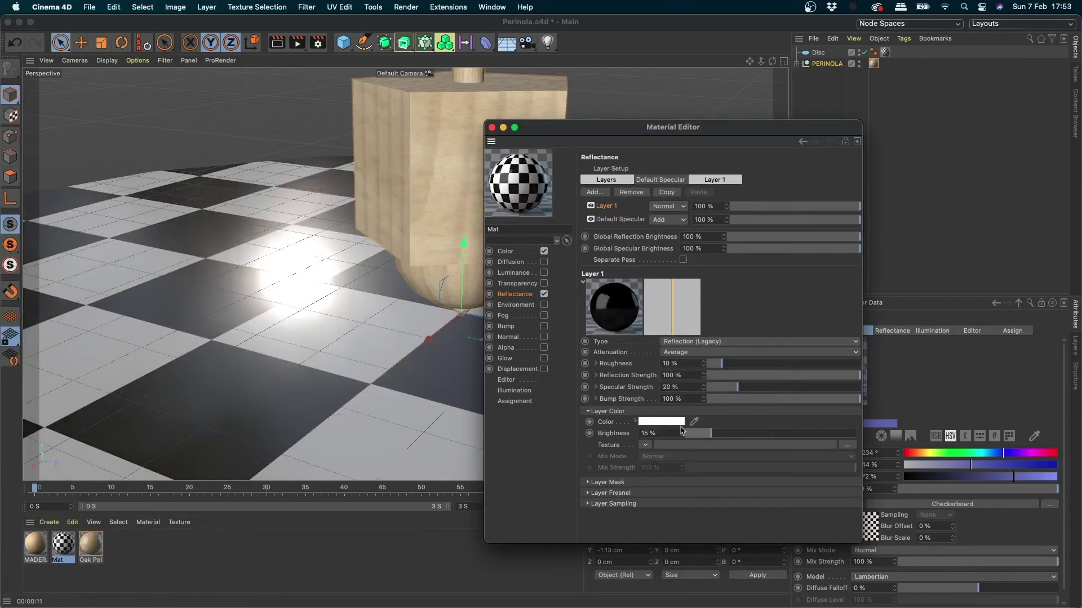
{"action": "left_click", "coordinate": [491, 129]}
{"action": "key", "text": "super+r"}
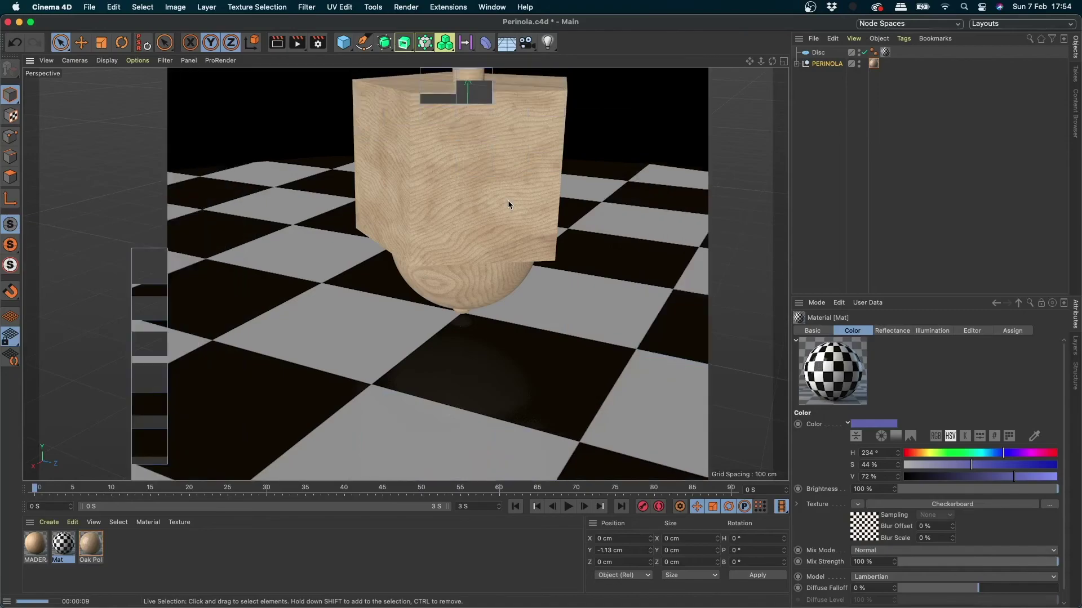
{"action": "left_click", "coordinate": [523, 240]}
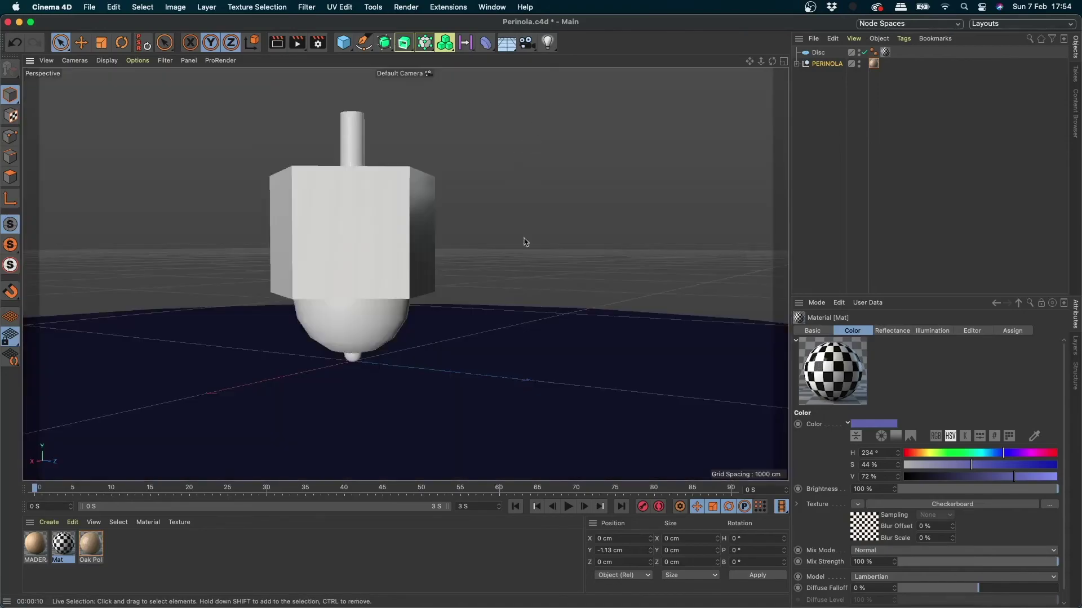
{"action": "mouse_move", "coordinate": [524, 242]}
{"action": "left_mouse_down", "text": "alt"}
{"action": "mouse_move", "coordinate": [353, 305]}
{"action": "mouse_move", "coordinate": [587, 241]}
{"action": "mouse_move", "coordinate": [388, 296]}
{"action": "mouse_move", "coordinate": [539, 274]}
{"action": "left_mouse_up", "text": "alt"}
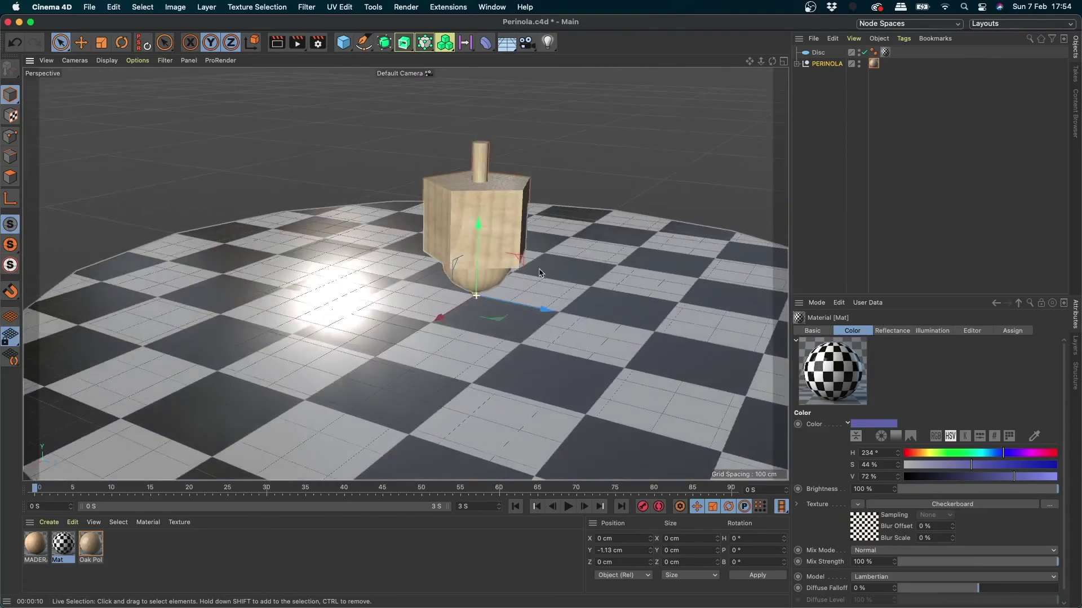
{"action": "mouse_move", "coordinate": [539, 273]}
{"action": "right_mouse_down", "text": "alt"}
{"action": "mouse_move", "coordinate": [601, 249]}
{"action": "mouse_move", "coordinate": [331, 287]}
{"action": "right_mouse_up", "text": "alt"}
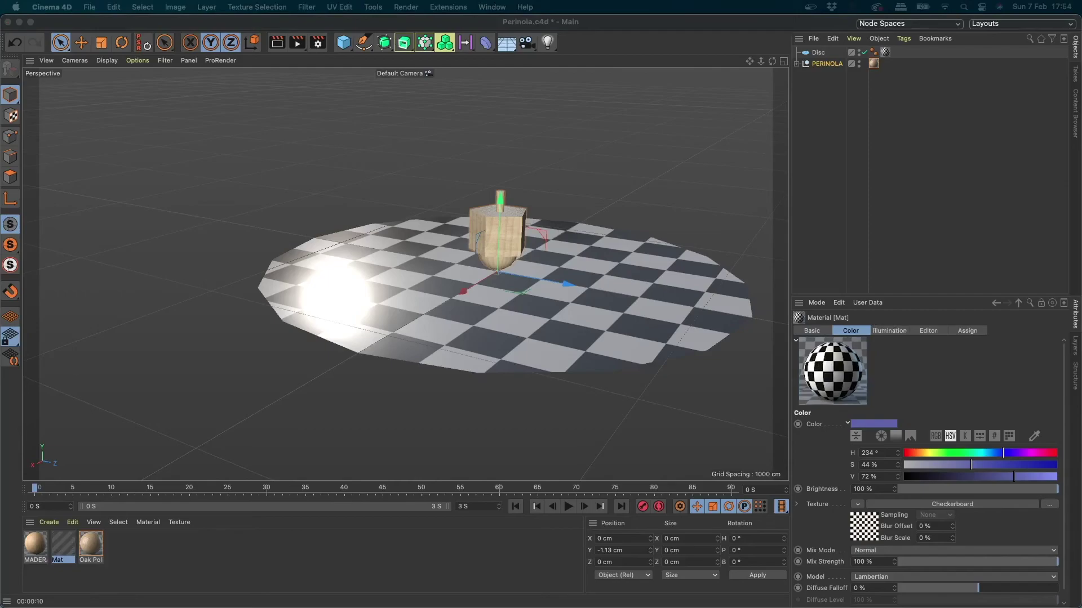
{"action": "scroll", "coordinate": [574, 245], "scroll_direction": "up", "scroll_amount": 3}
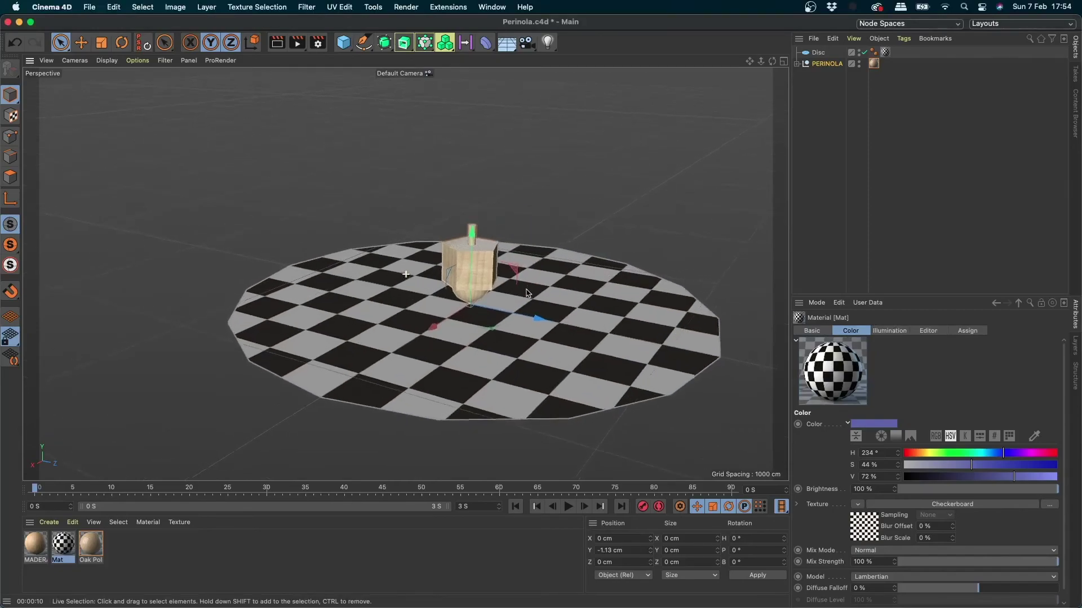
{"action": "scroll", "coordinate": [508, 281], "scroll_direction": "up", "scroll_amount": 2}
{"action": "scroll", "coordinate": [484, 305], "scroll_direction": "up", "scroll_amount": 3}
{"action": "scroll", "coordinate": [465, 317], "scroll_direction": "up", "scroll_amount": 3}
{"action": "left_click_drag", "start_coordinate": [465, 318], "coordinate": [472, 372], "text": "alt"}
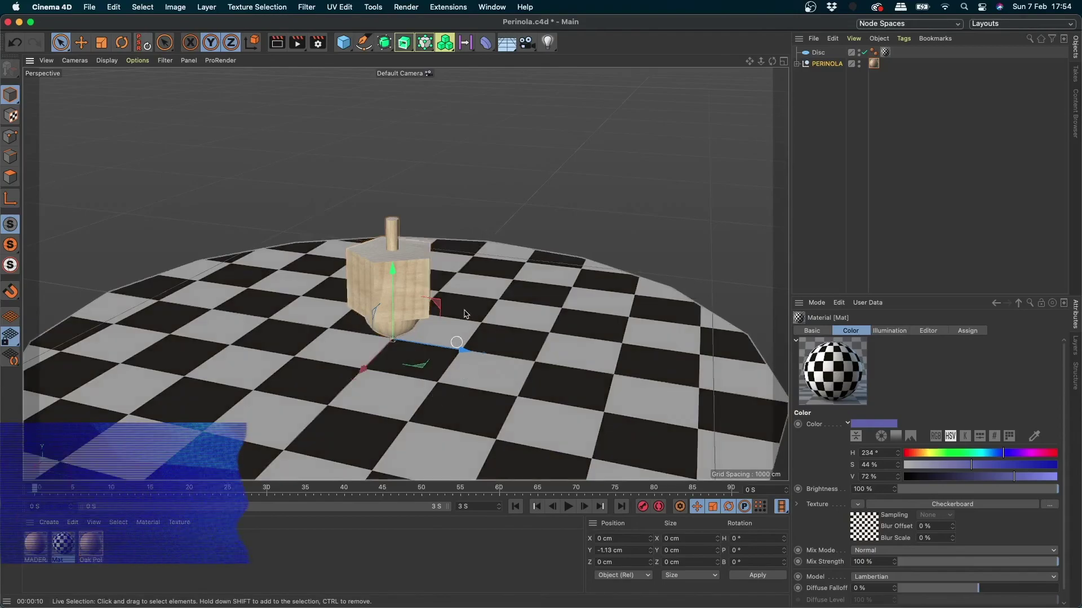
{"action": "left_click", "coordinate": [458, 336]}
{"action": "middle_click_drag", "start_coordinate": [462, 324], "coordinate": [493, 297], "text": "alt"}
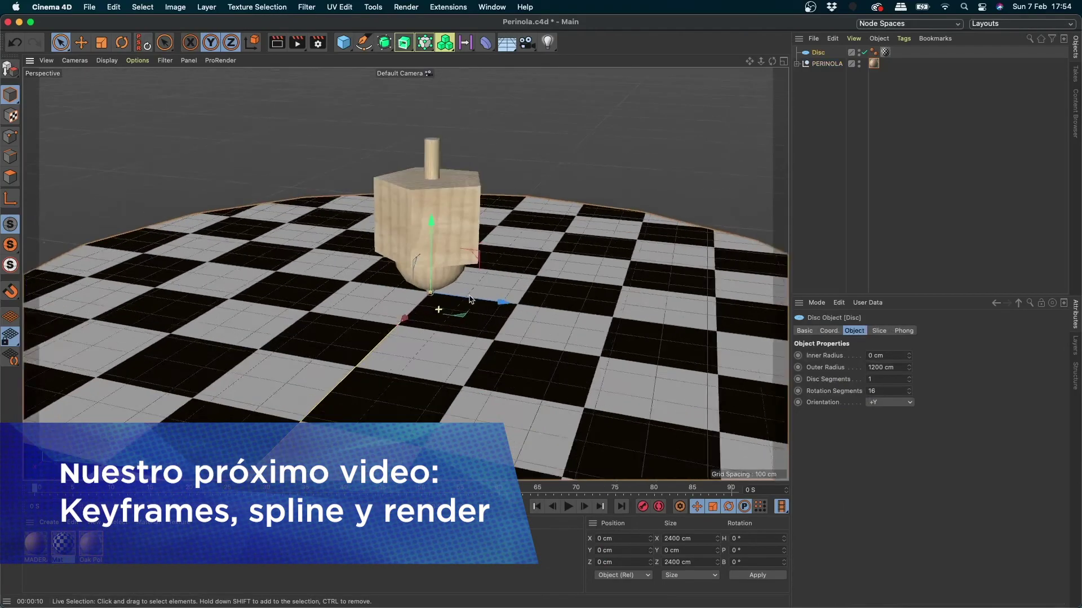
{"action": "mouse_move", "coordinate": [492, 293]}
{"action": "left_mouse_down", "text": "alt"}
{"action": "mouse_move", "coordinate": [473, 259]}
{"action": "mouse_move", "coordinate": [524, 236]}
{"action": "left_mouse_up", "text": "alt"}
{"action": "scroll", "coordinate": [472, 252], "scroll_direction": "up", "scroll_amount": 3}
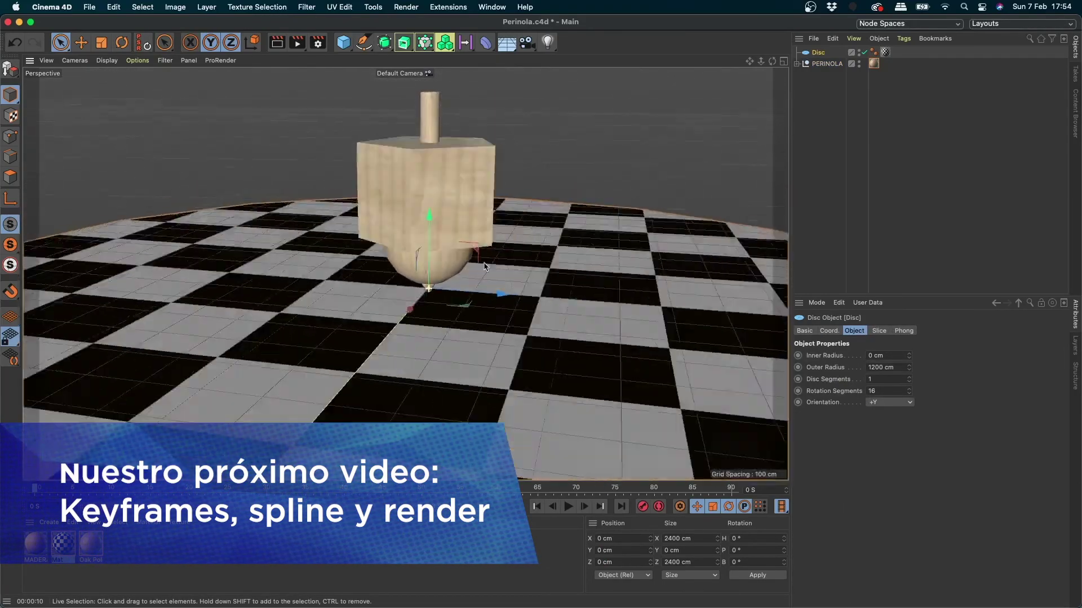
{"action": "scroll", "coordinate": [533, 233], "scroll_direction": "down", "scroll_amount": 3}
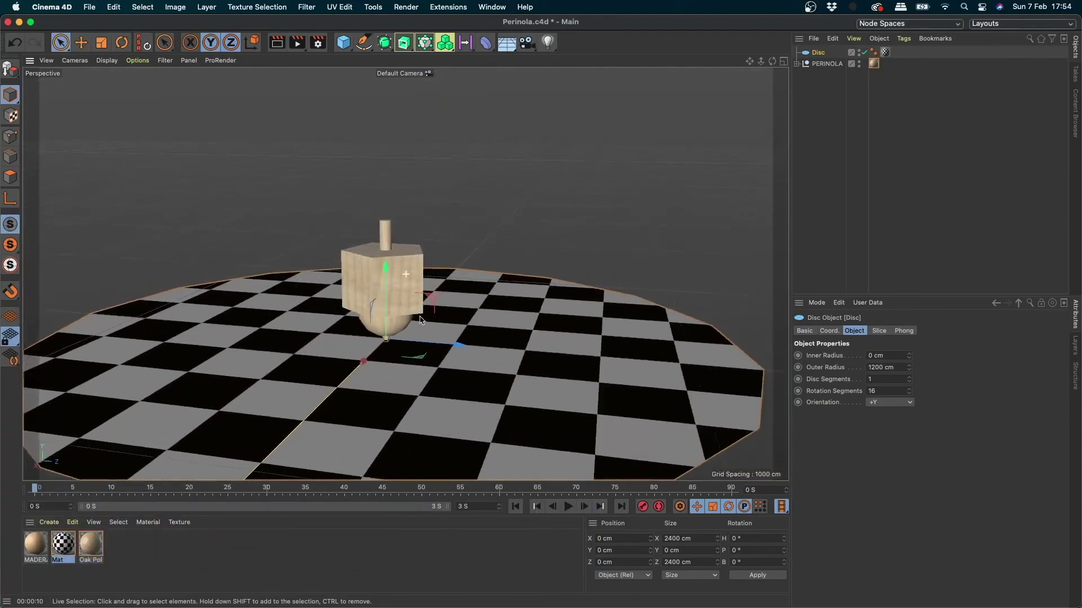